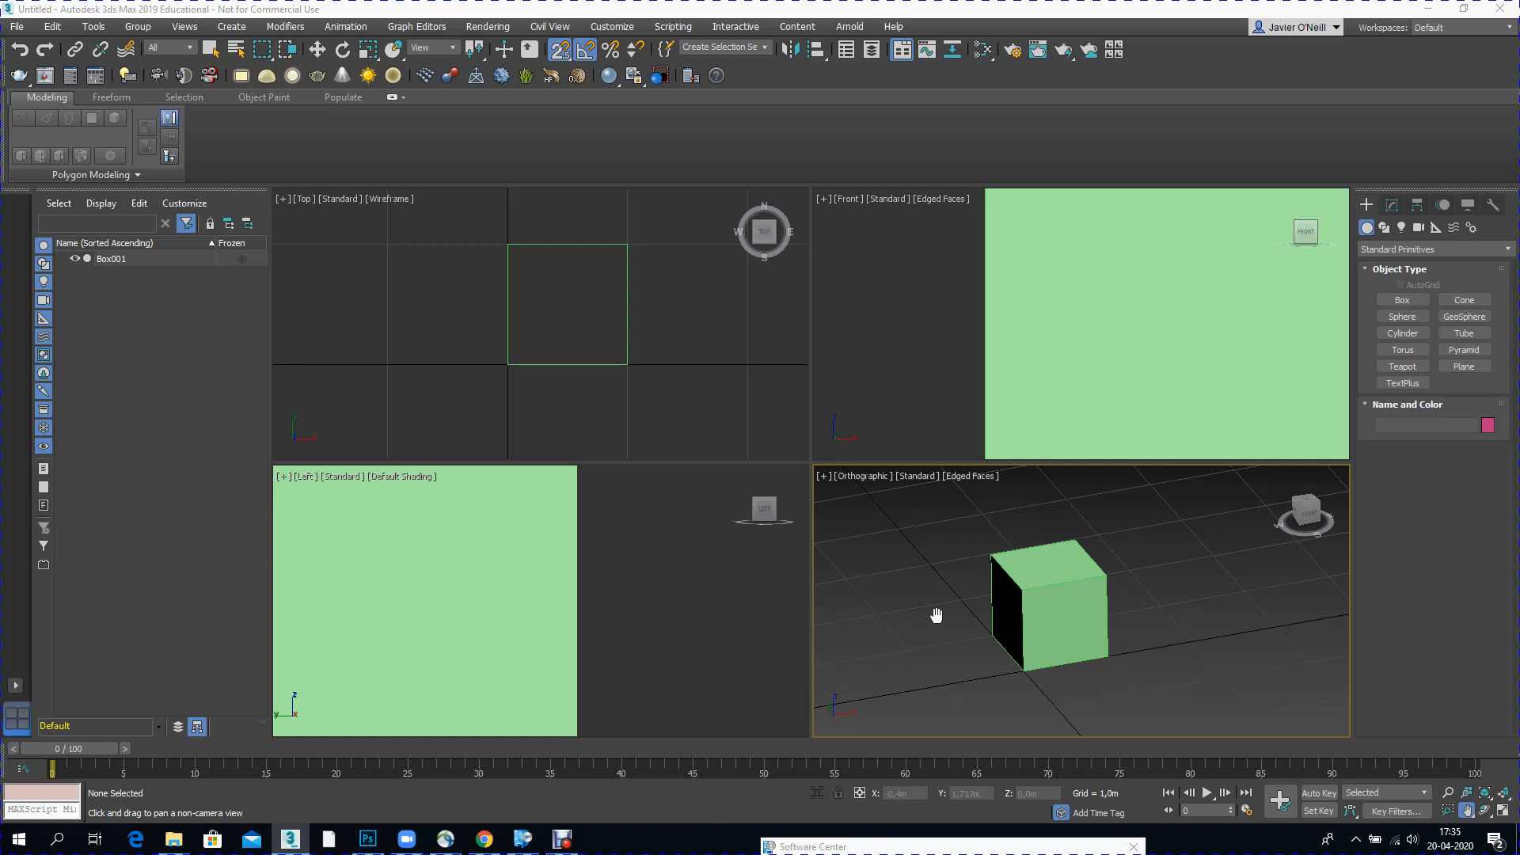
Step: Activate the Move tool and select the green box in the Orthographic viewport
drag(910, 575, 912, 578)
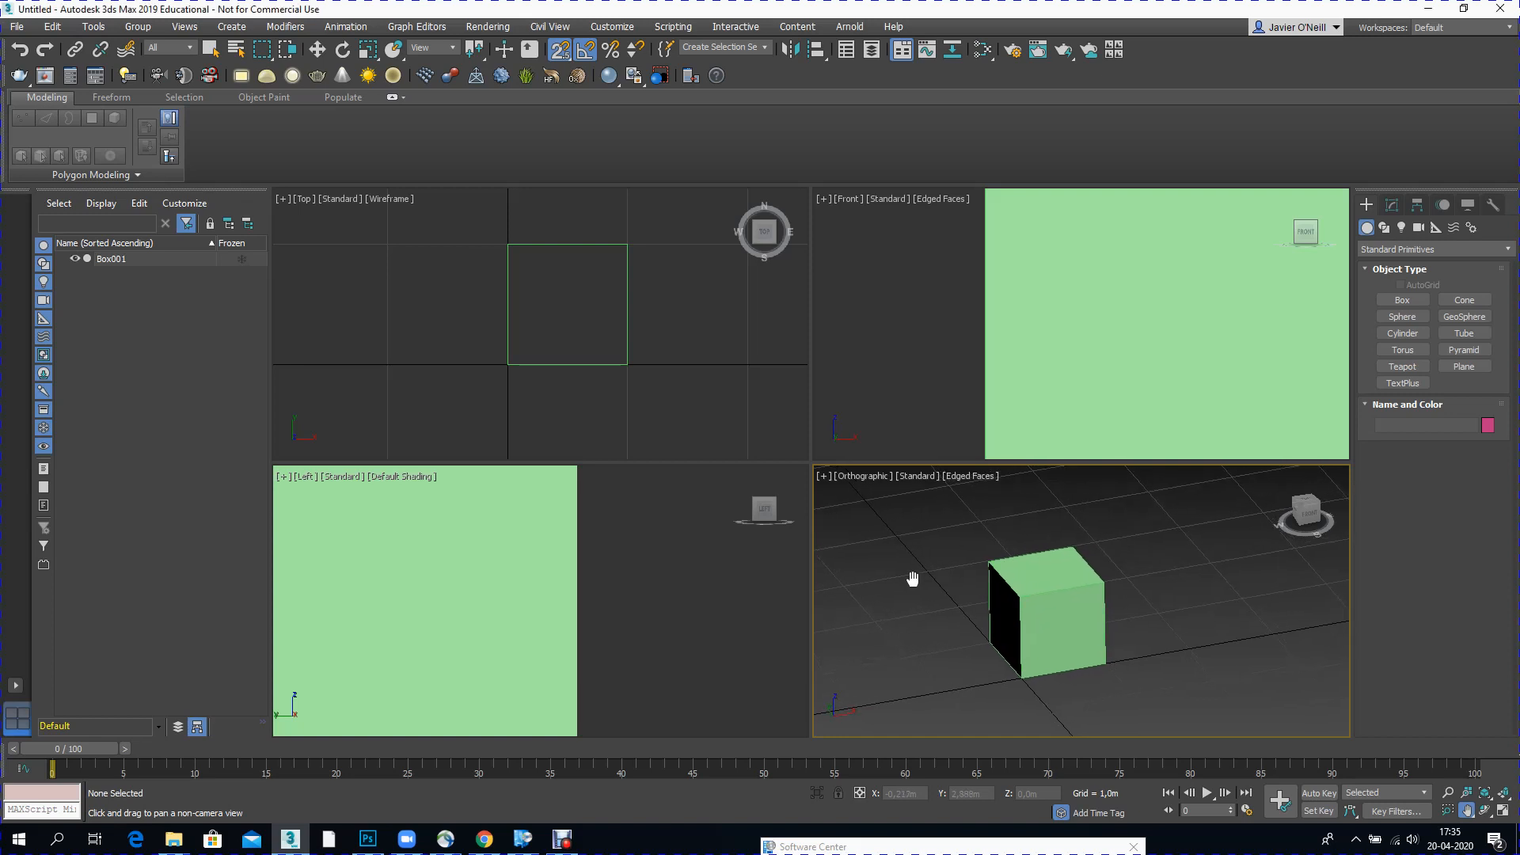
drag(912, 579, 907, 581)
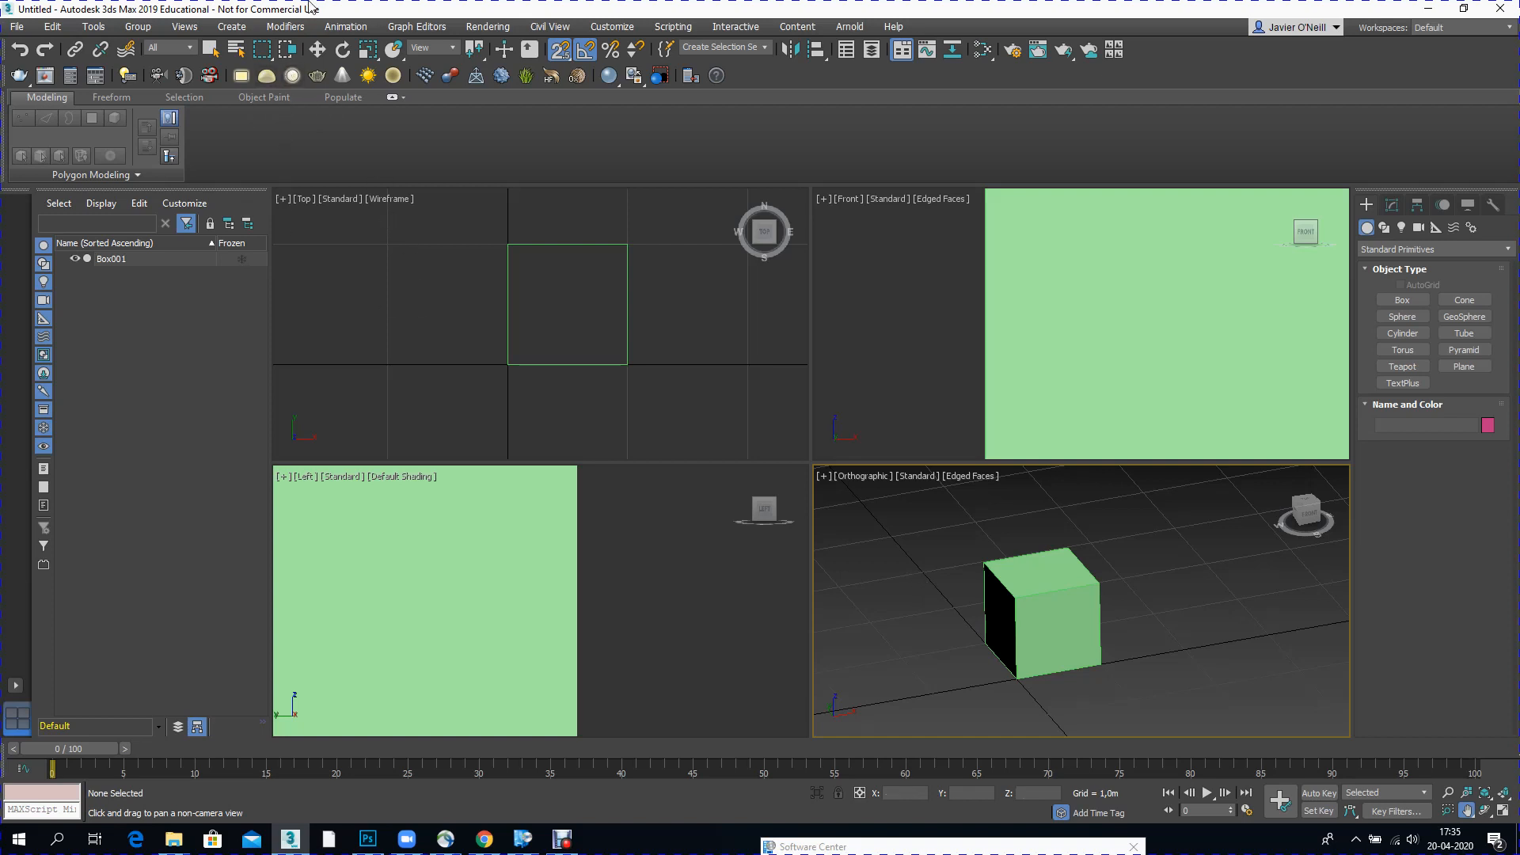
click(316, 51)
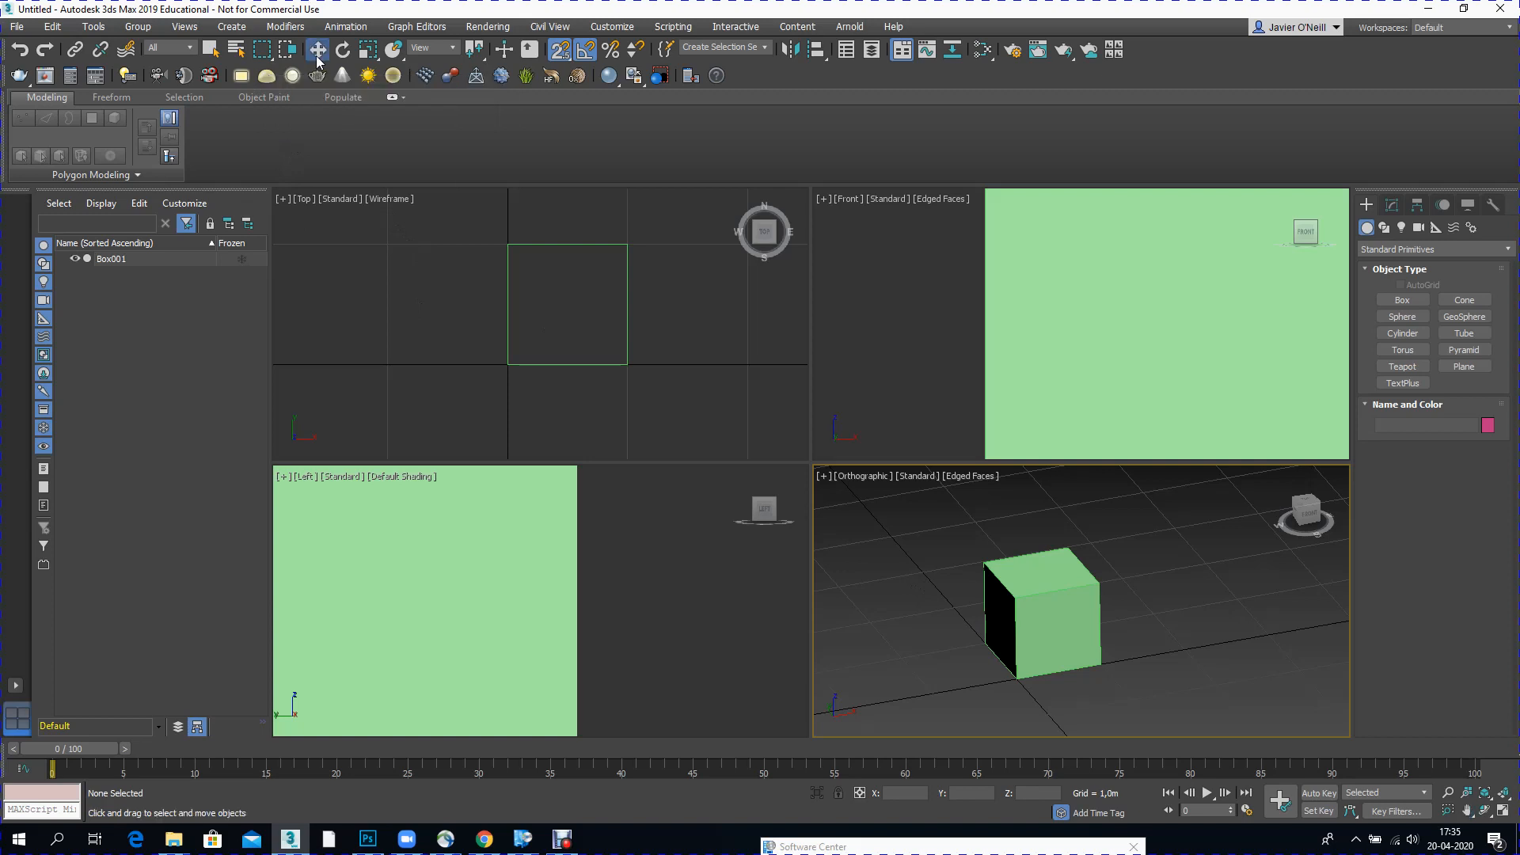
click(1018, 614)
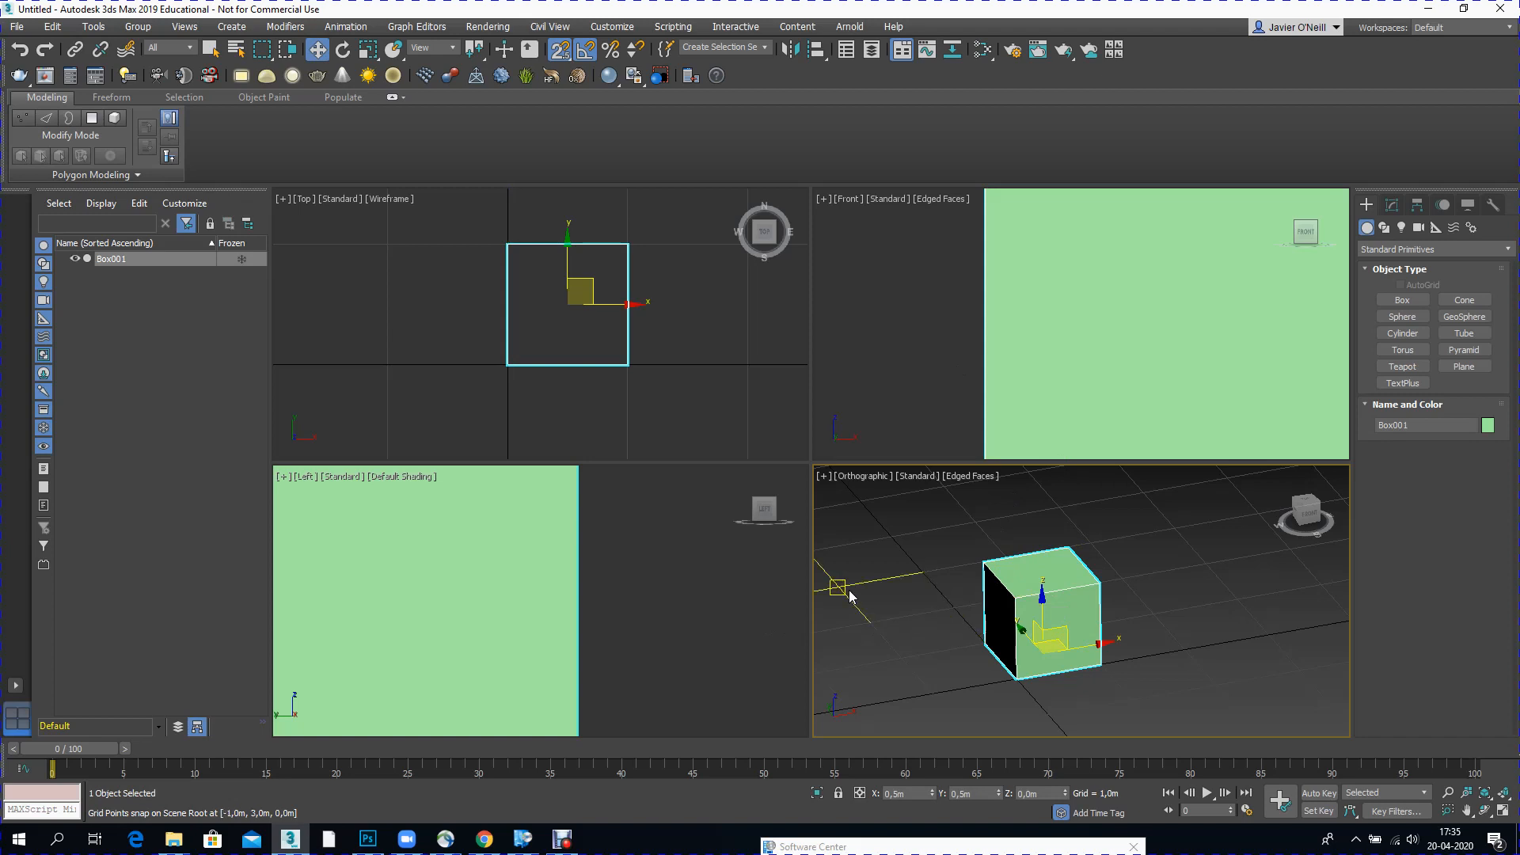
Step: Open the Slate Material Editor and add a Standard material node to View1
key(m)
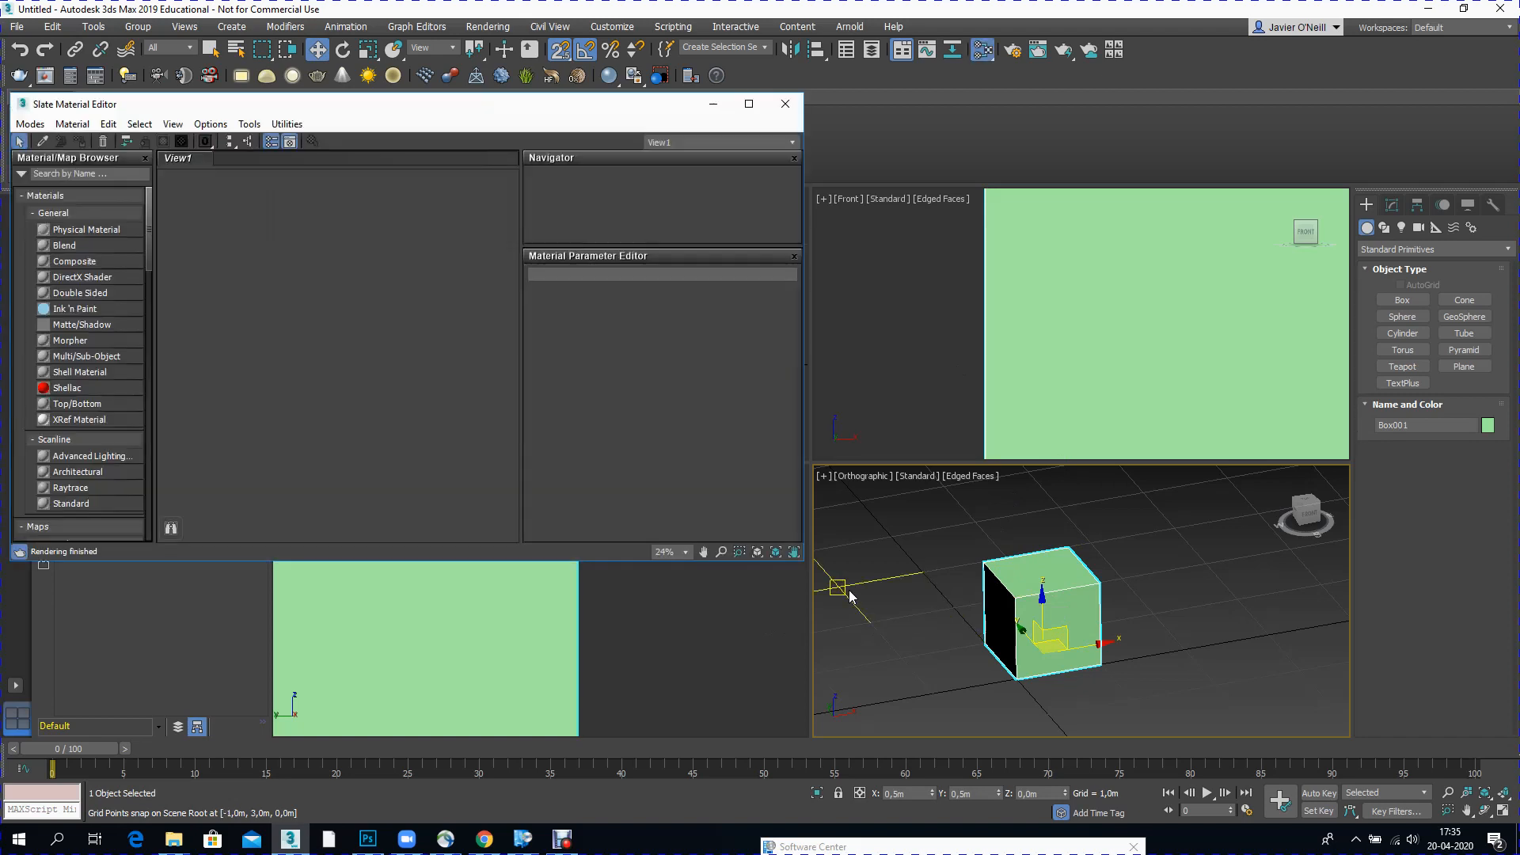
scroll(96, 420, down, 5)
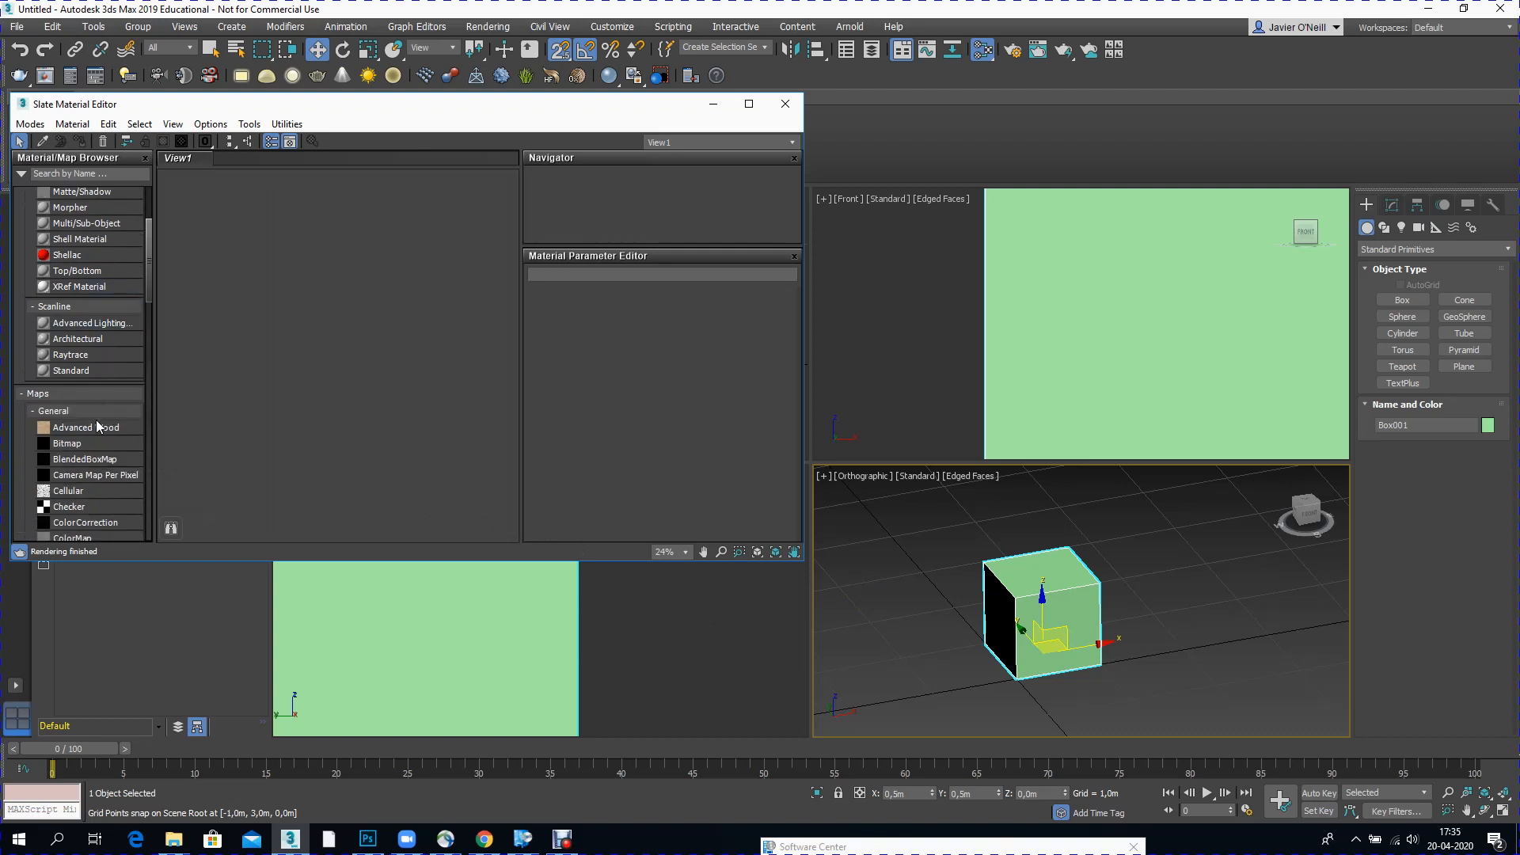
scroll(94, 423, up, 3)
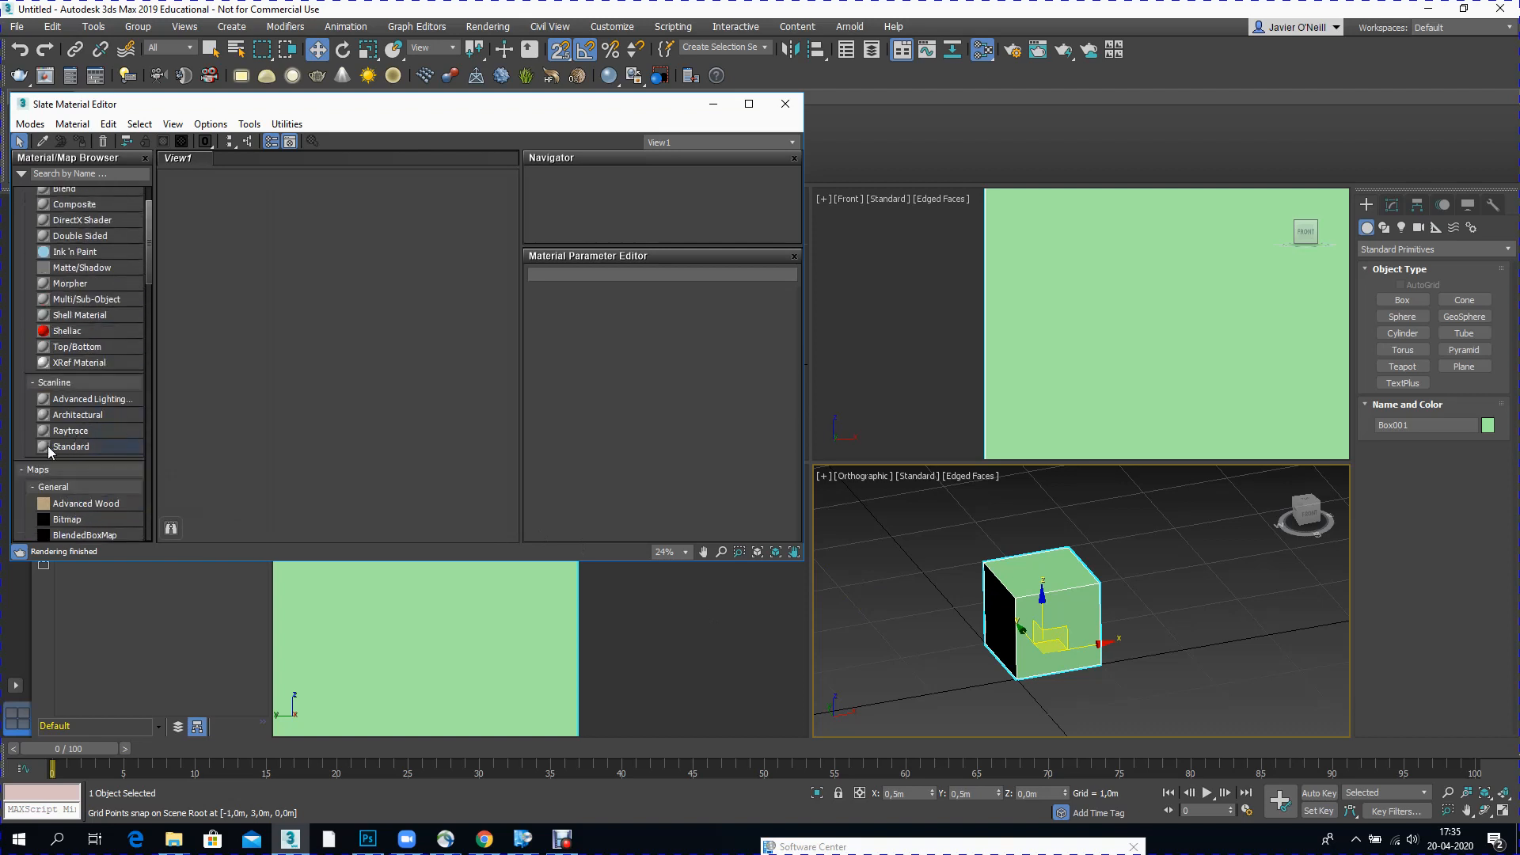
drag(45, 450, 164, 445)
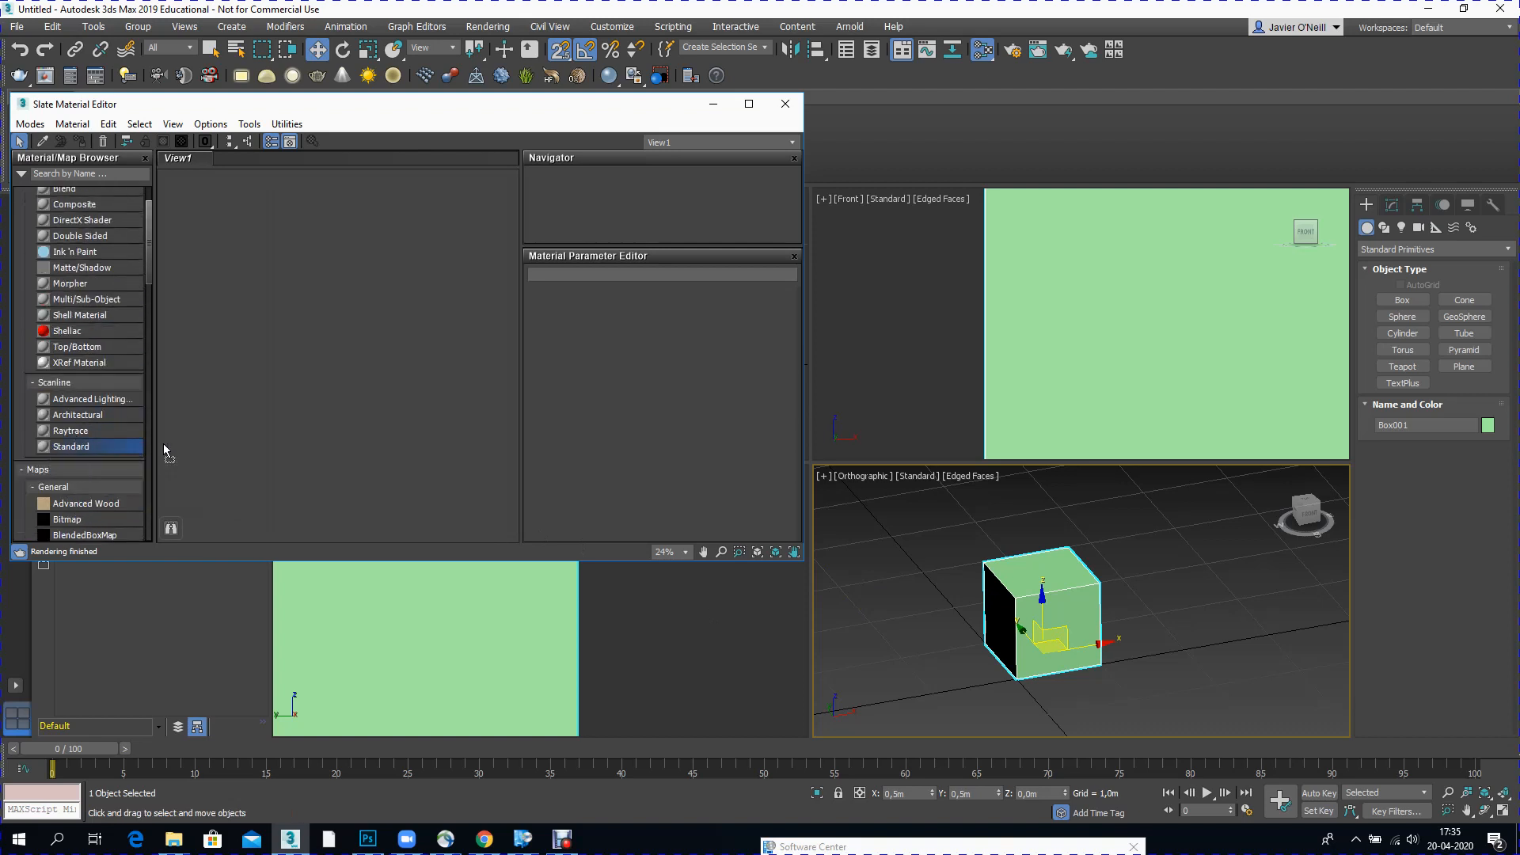
drag(375, 362, 363, 353)
scroll(363, 353, up, 5)
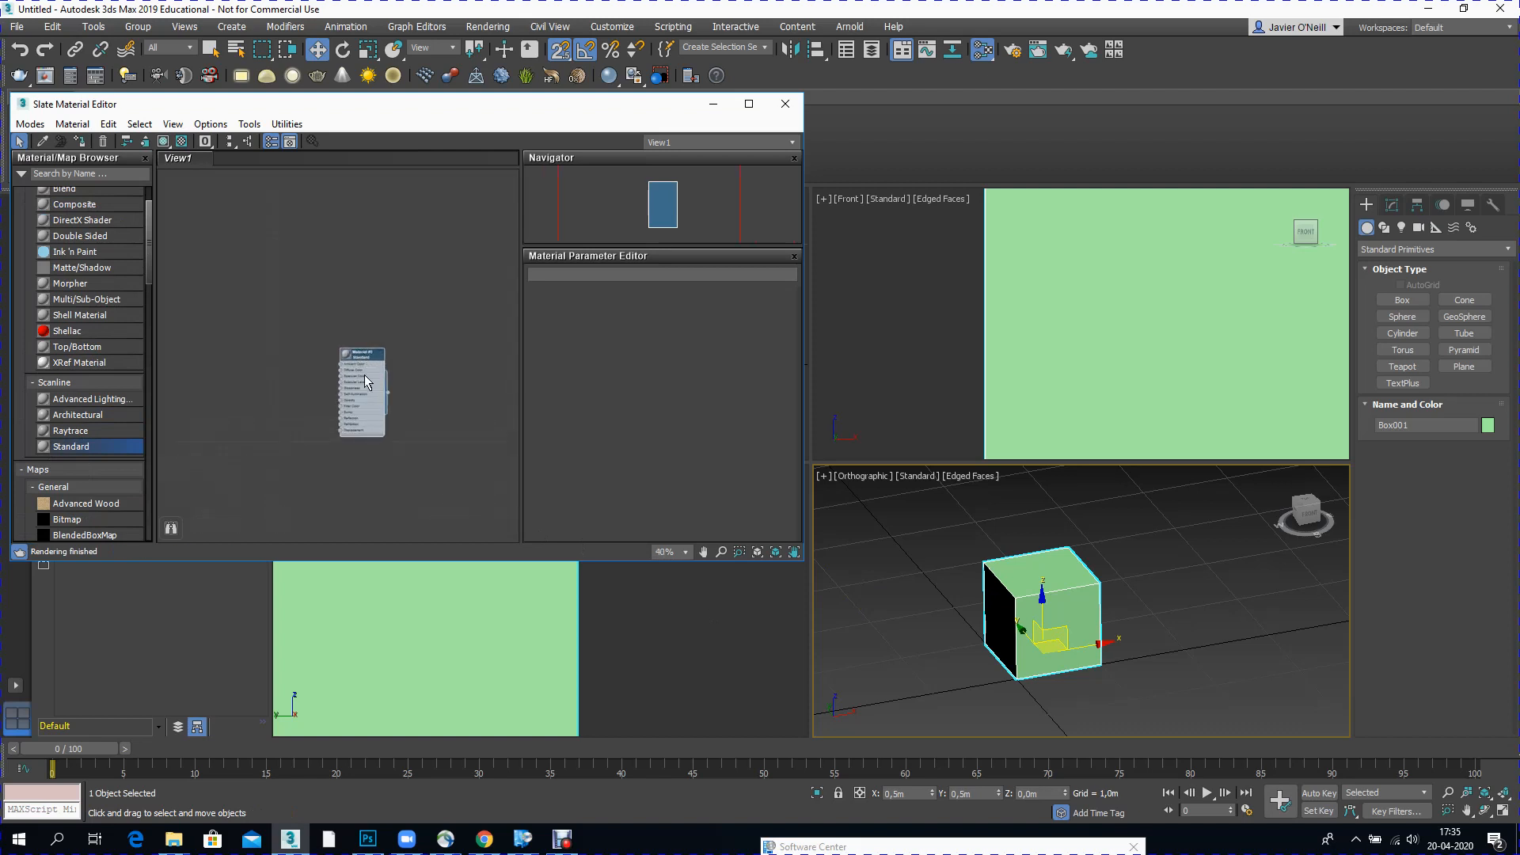
scroll(362, 393, up, 2)
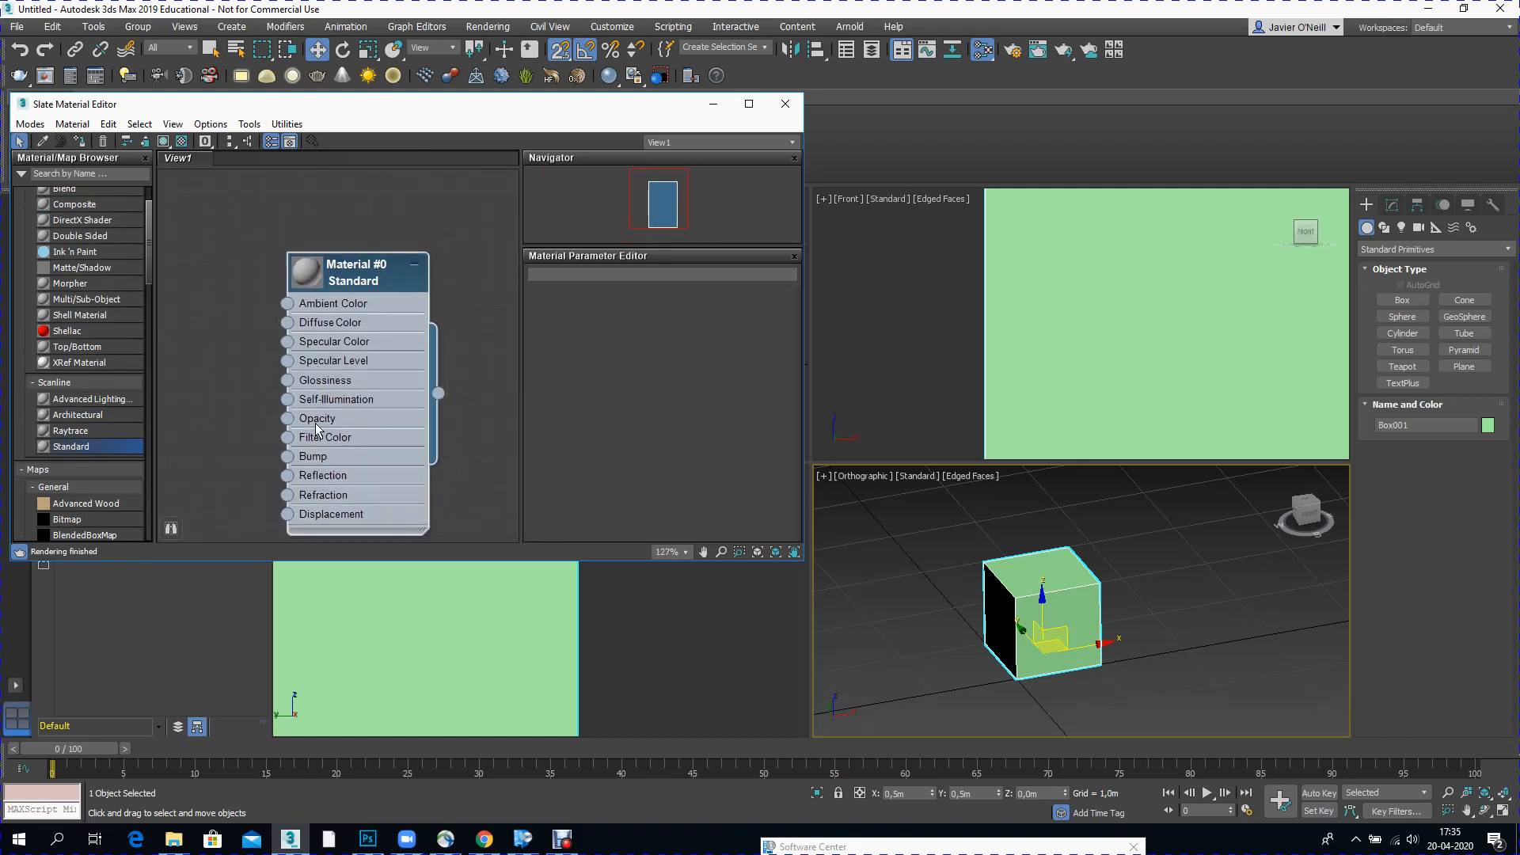
Step: Load the bitmap grid from the Monday folder as the Standard material's Diffuse map
double_click(333, 325)
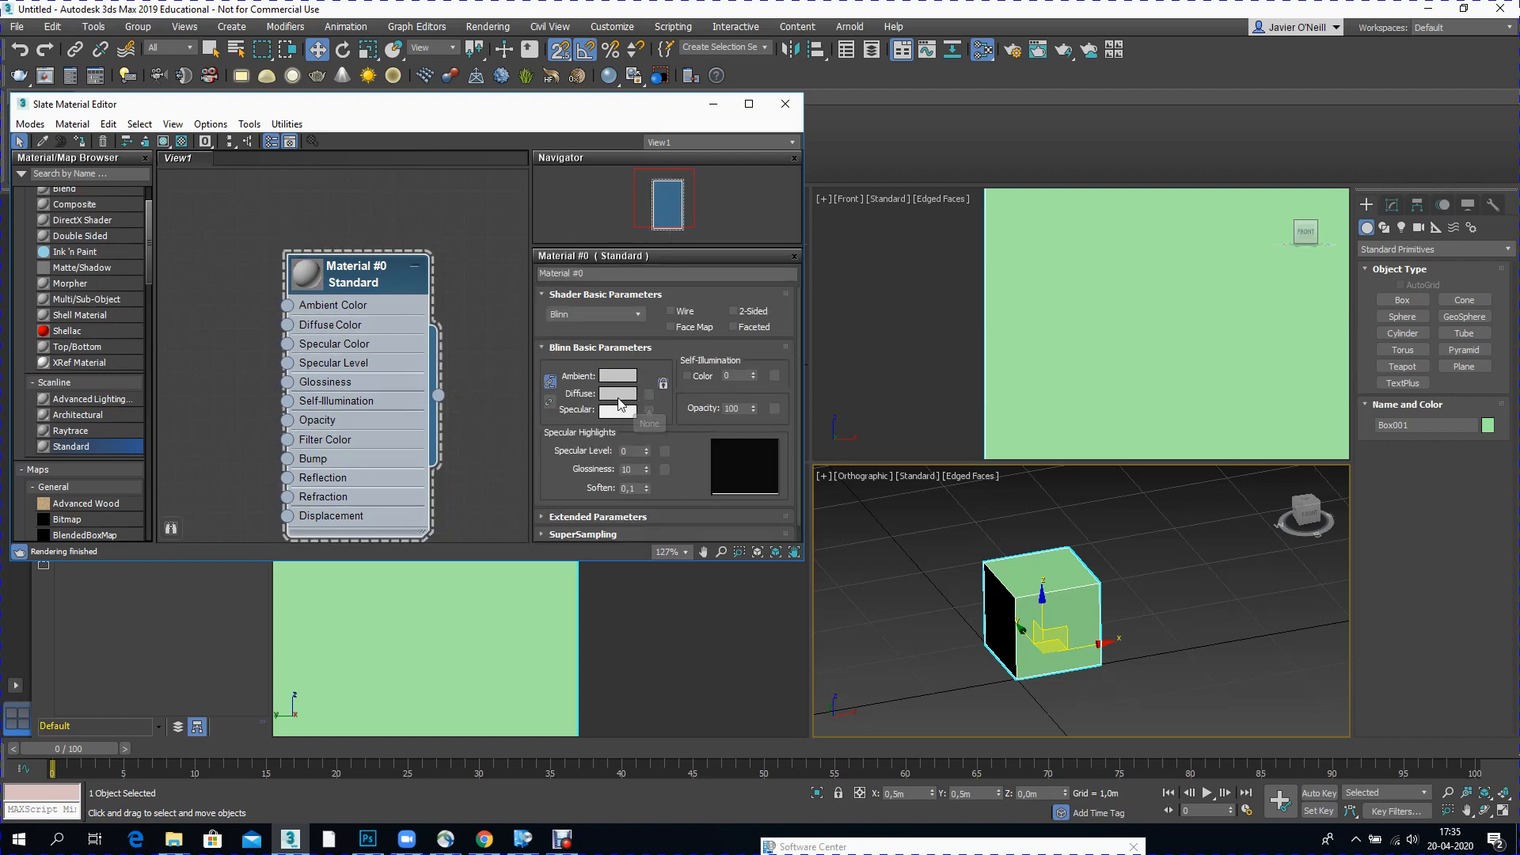
click(648, 395)
double_click(626, 254)
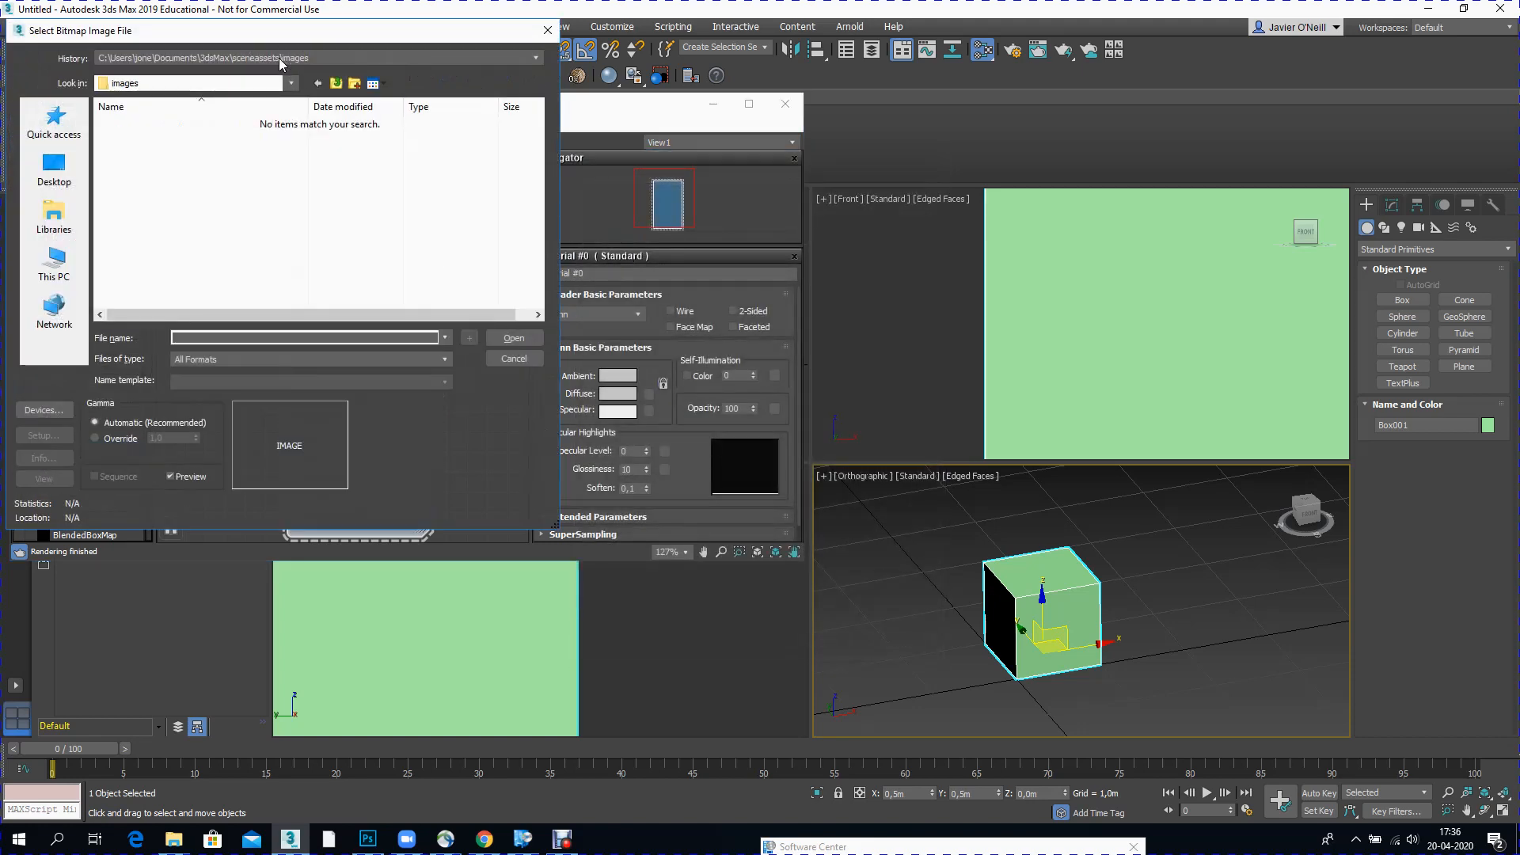
click(285, 57)
click(139, 82)
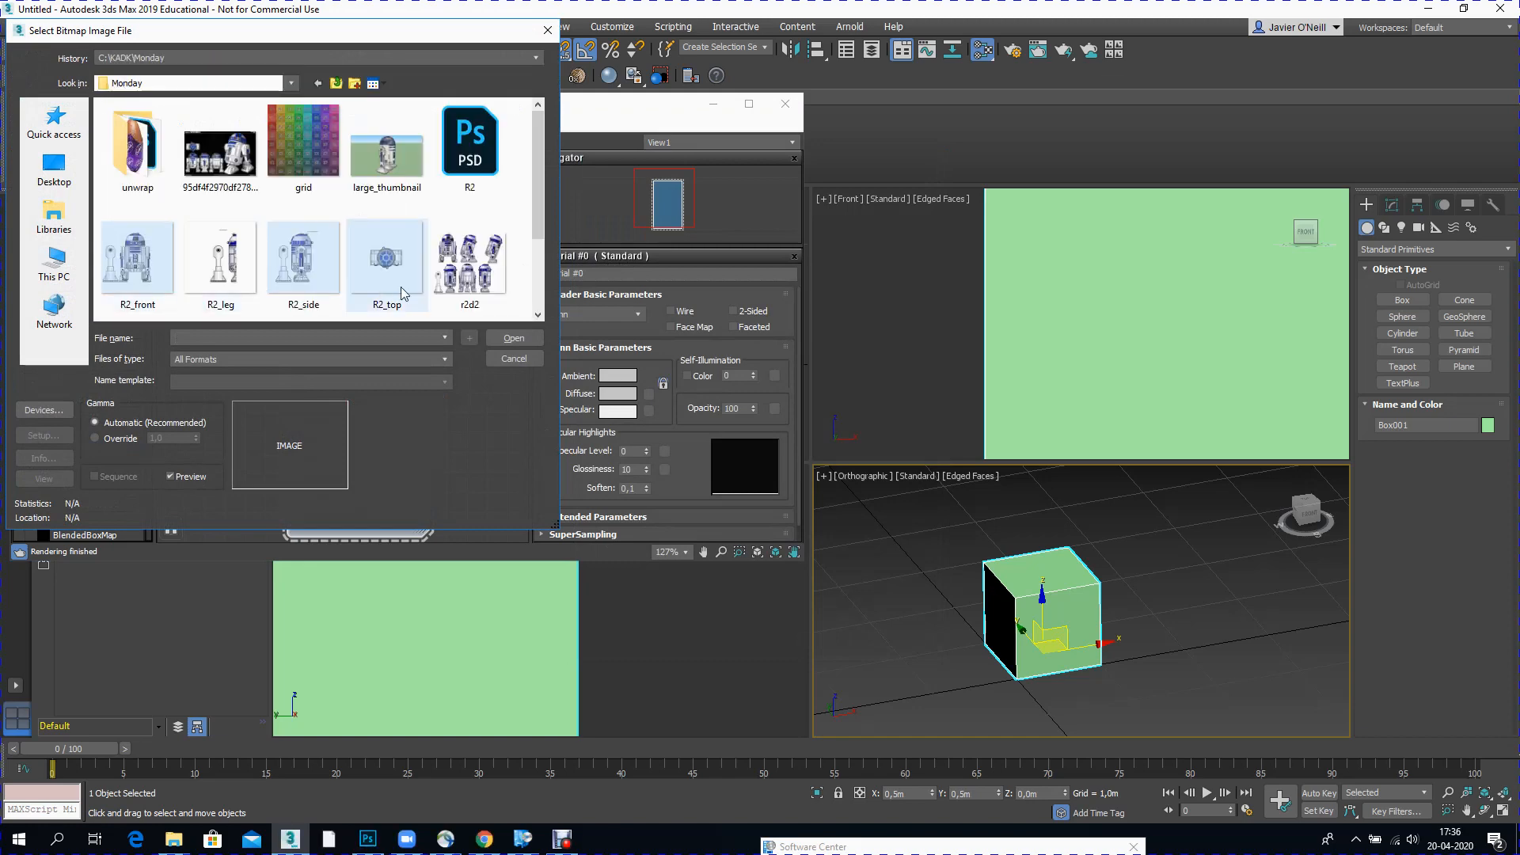
click(315, 160)
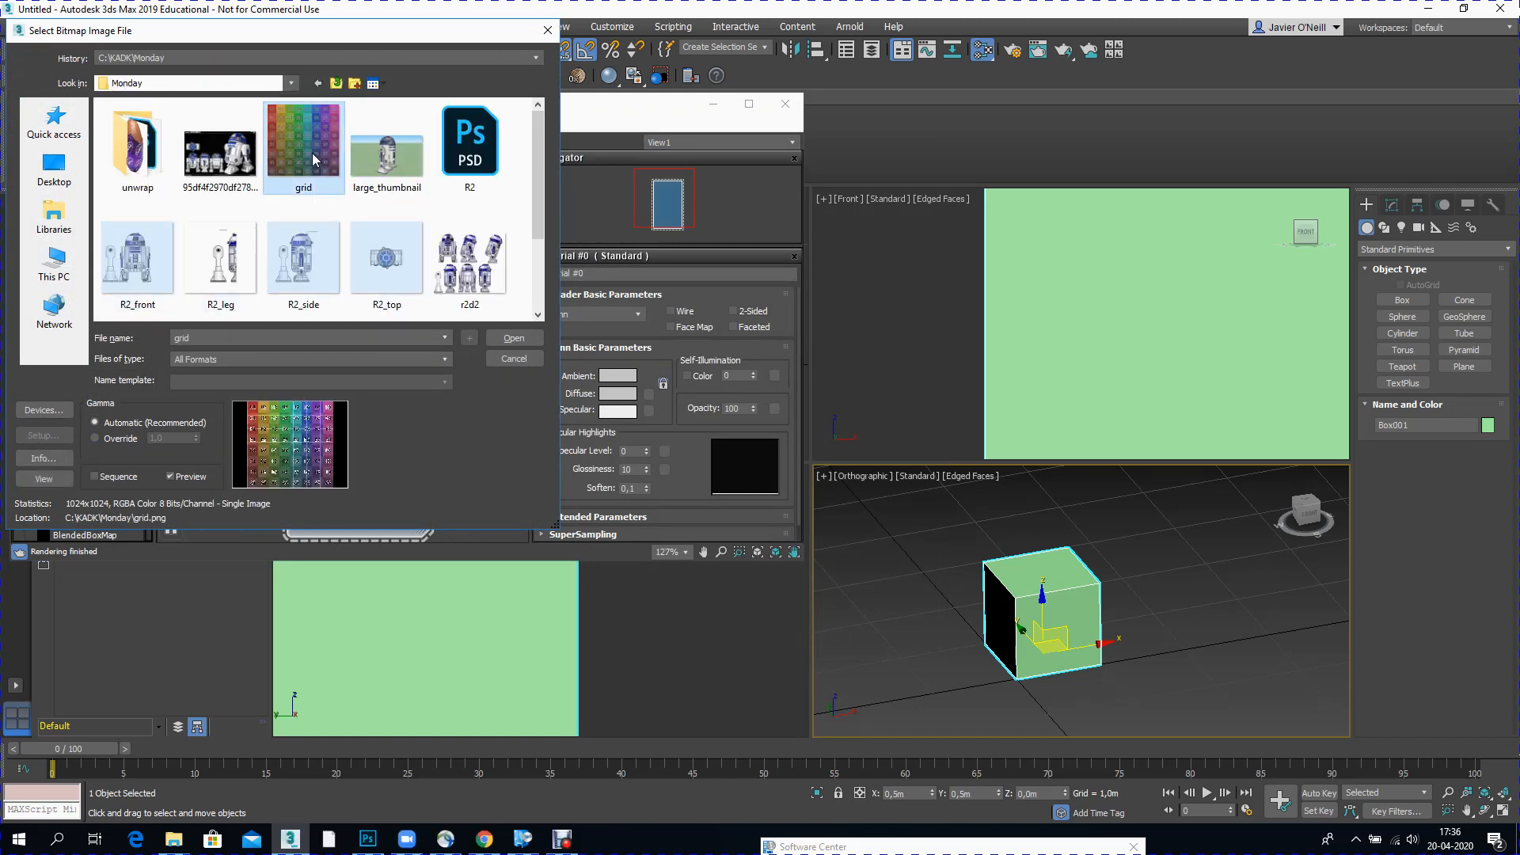
click(522, 338)
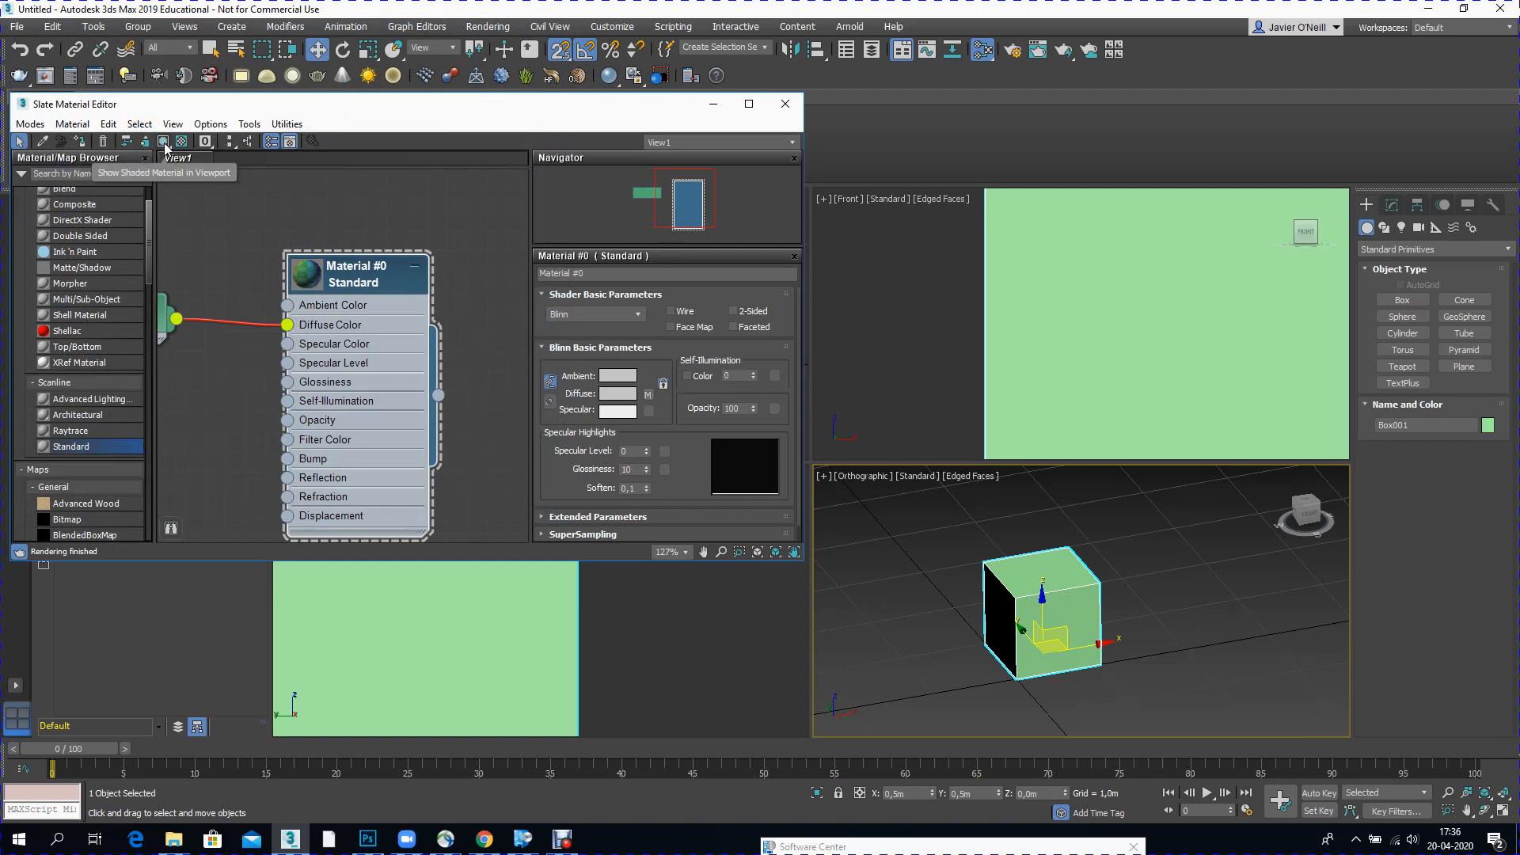
Step: Enable shaded display of the Standard material in the viewports and assign it to the selected box
click(164, 144)
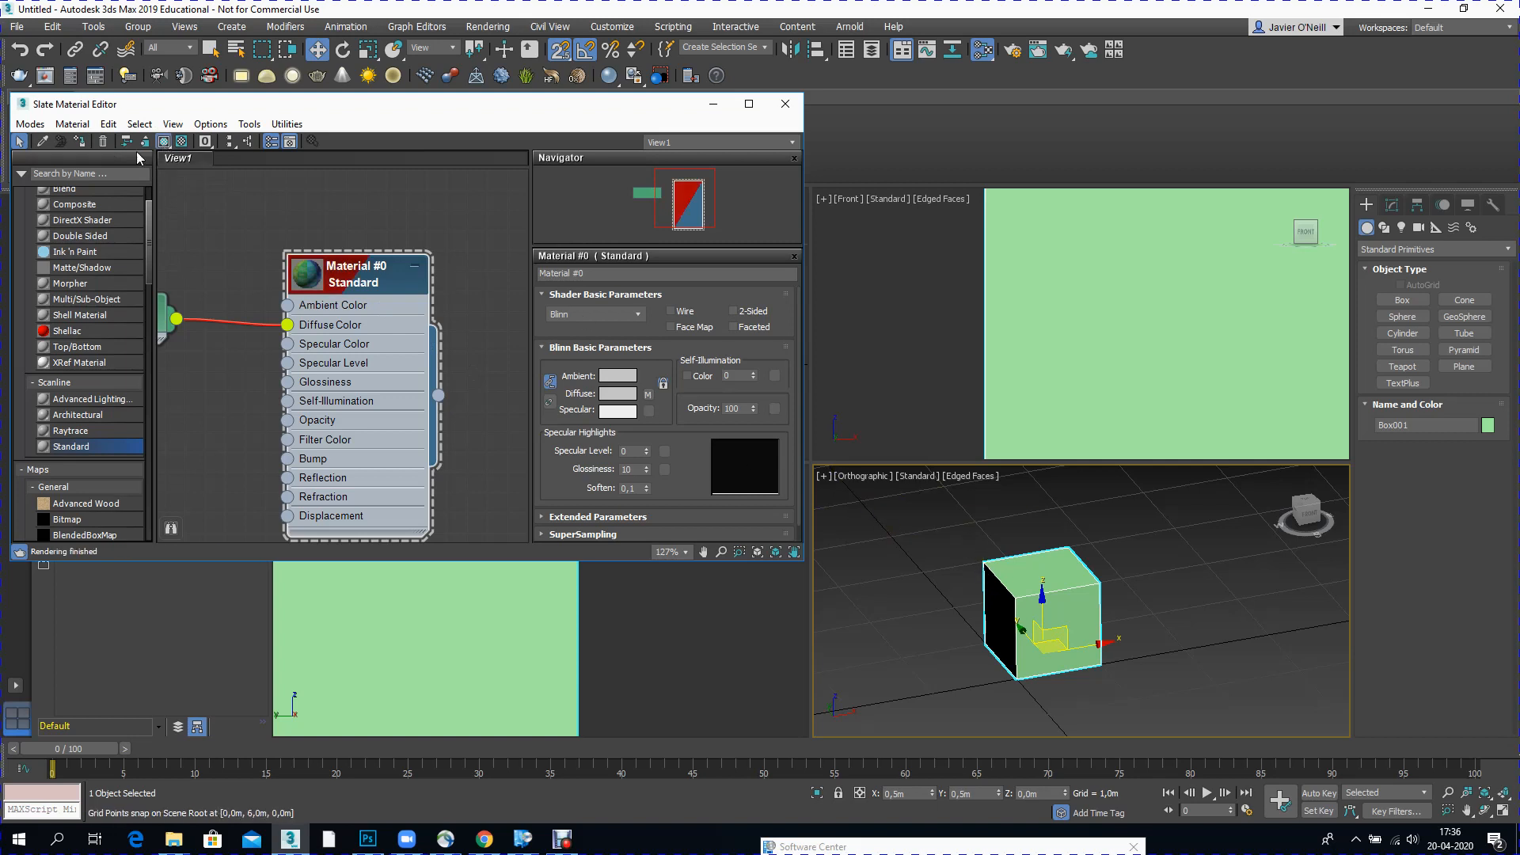
click(80, 142)
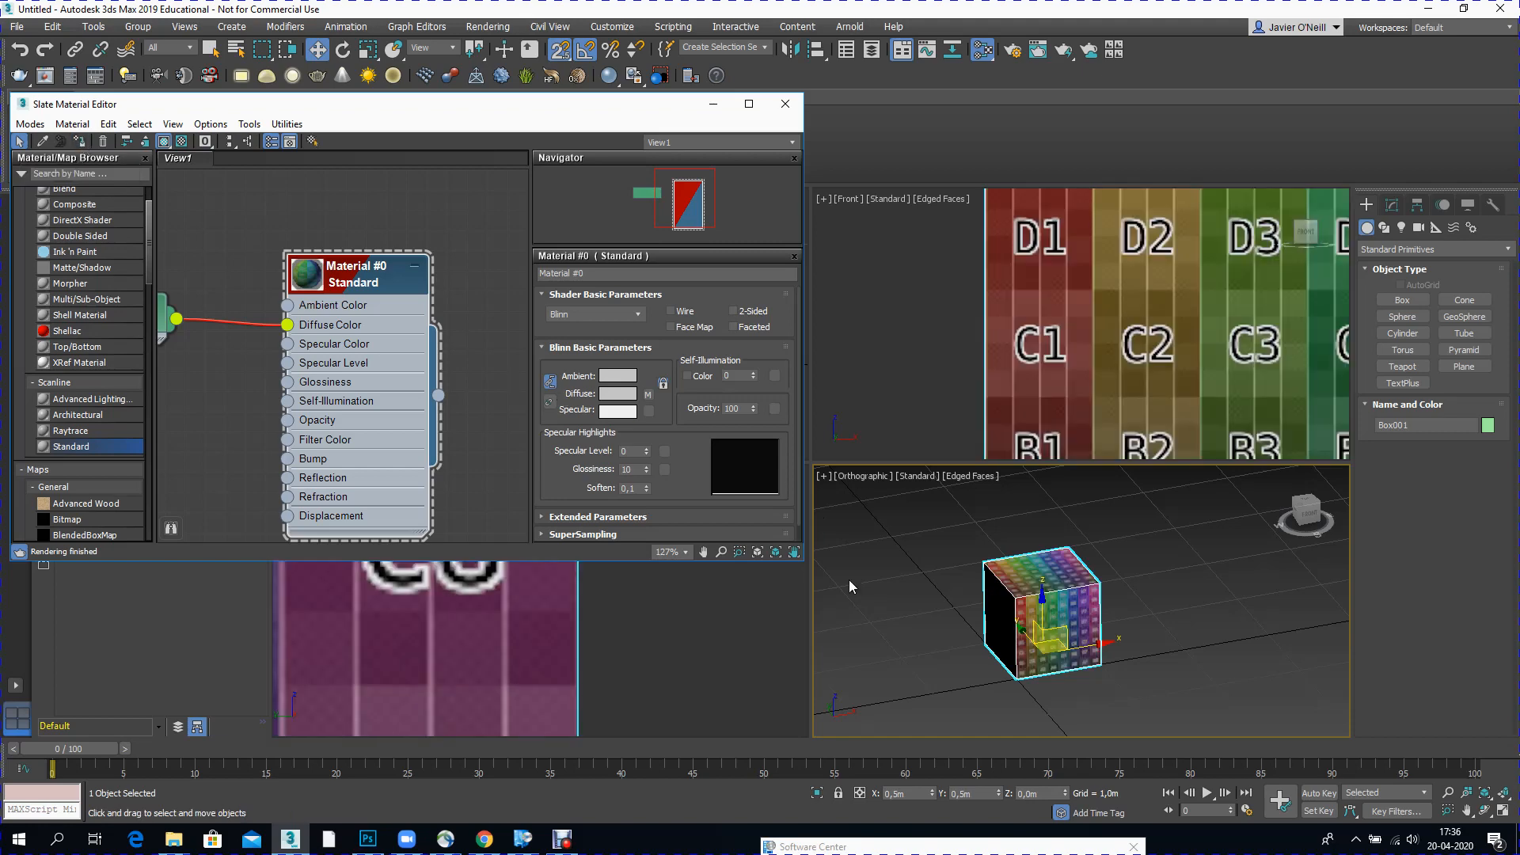
Step: Open the parameters of the grid bitmap connected to the material's Diffuse Color
scroll(1098, 638, up, 3)
scroll(1098, 639, down, 3)
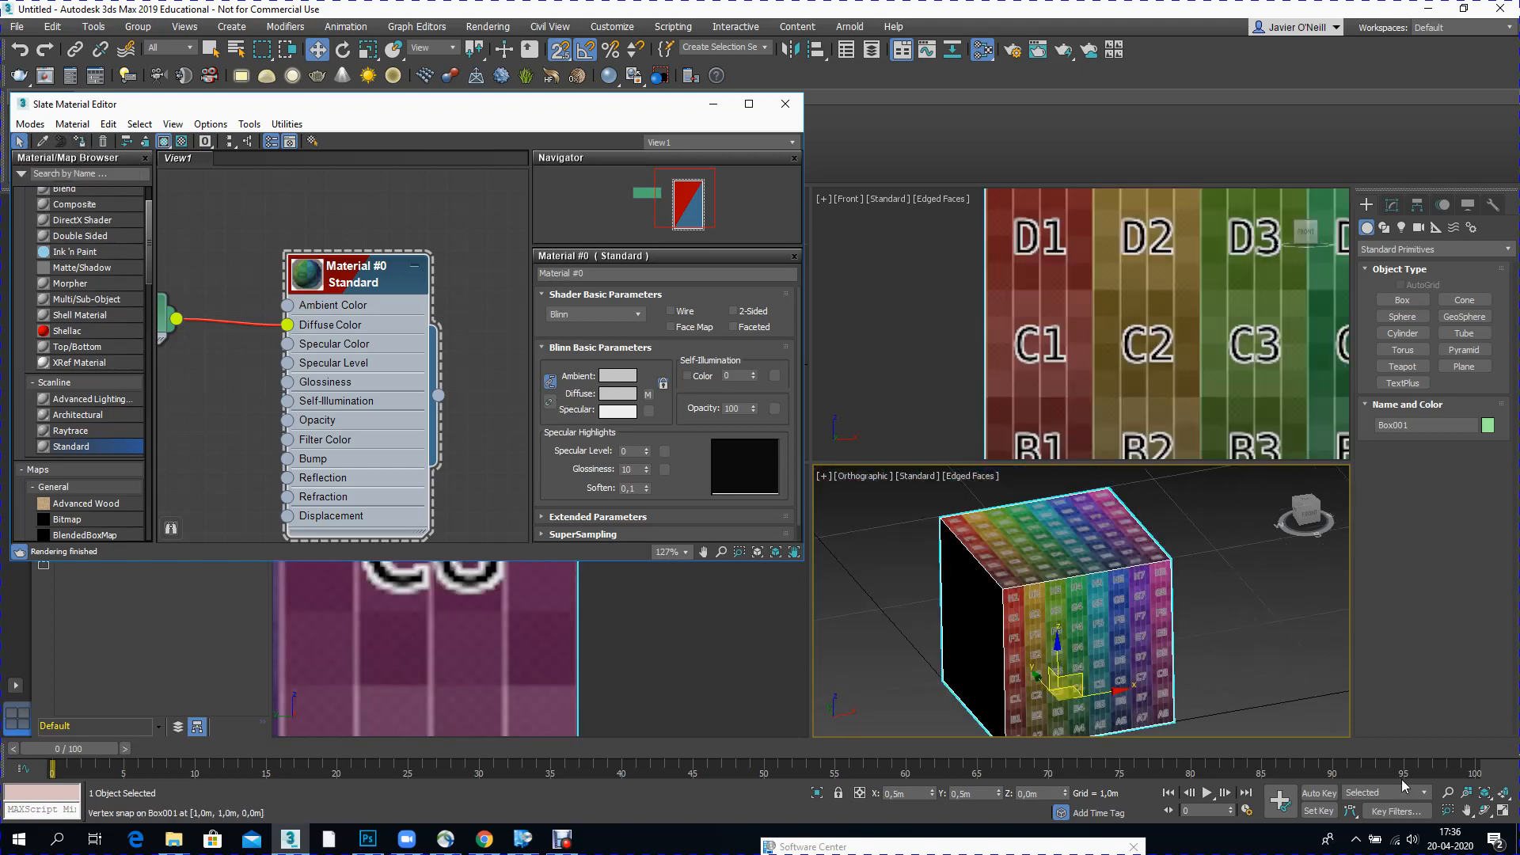
click(1467, 810)
drag(1109, 638, 1109, 617)
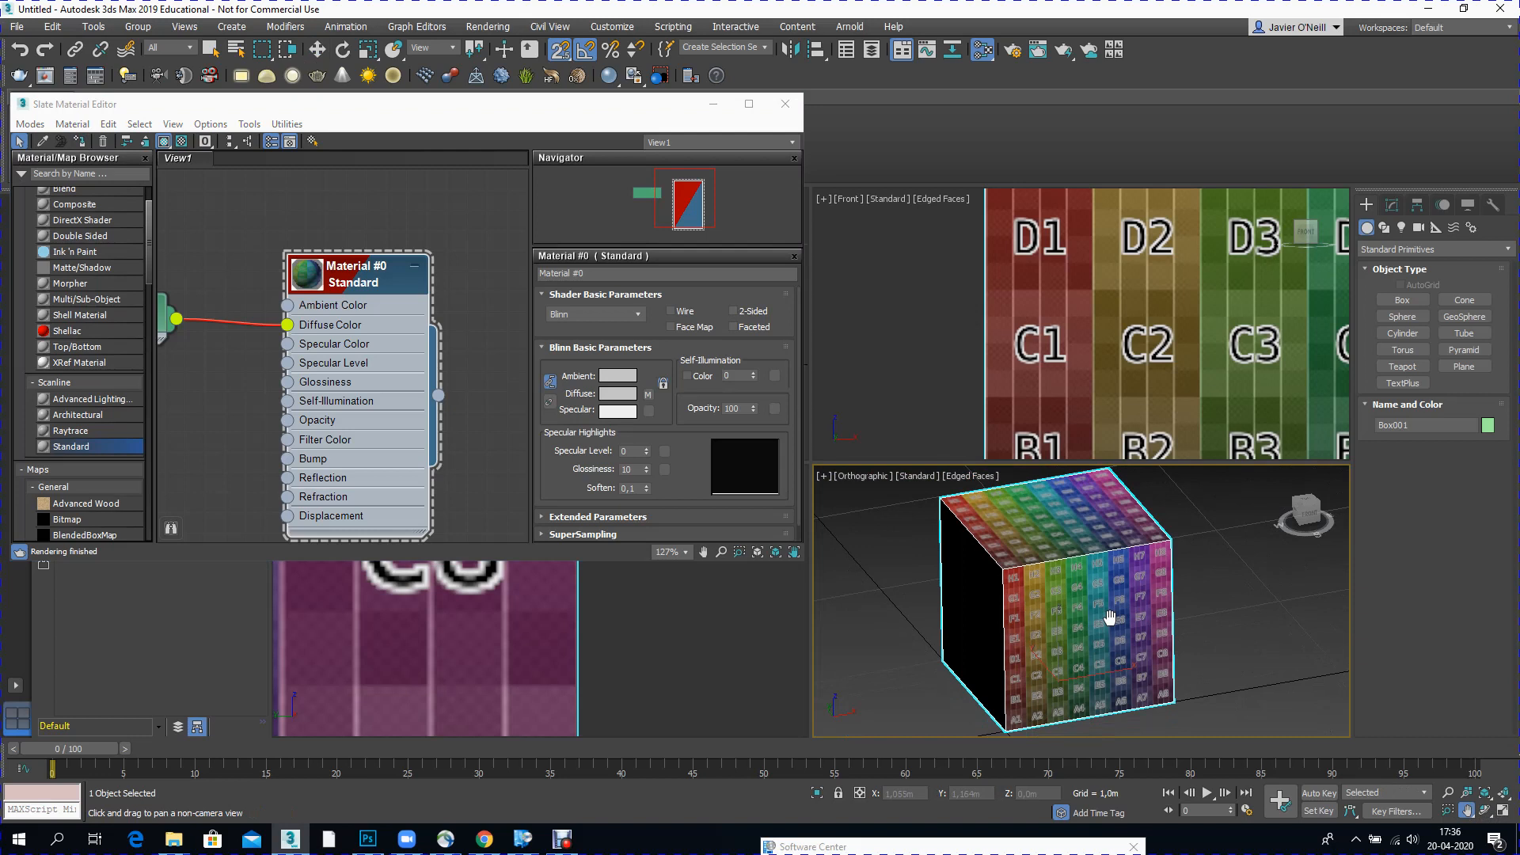
click(647, 395)
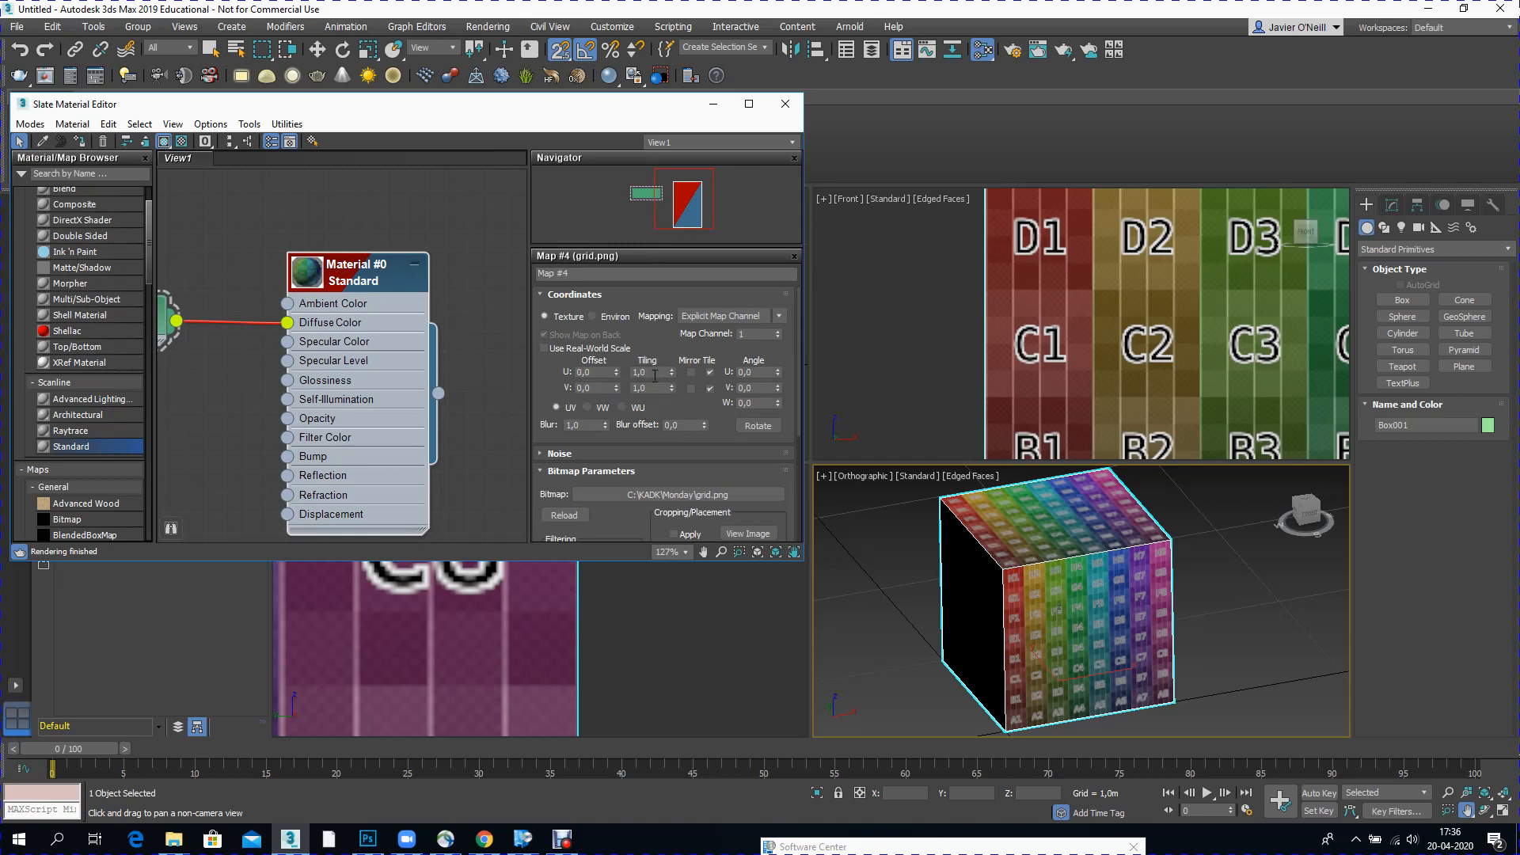
Step: Set both the U and V tiling of the grid bitmap to 20
double_click(651, 372)
text(20)
double_click(654, 388)
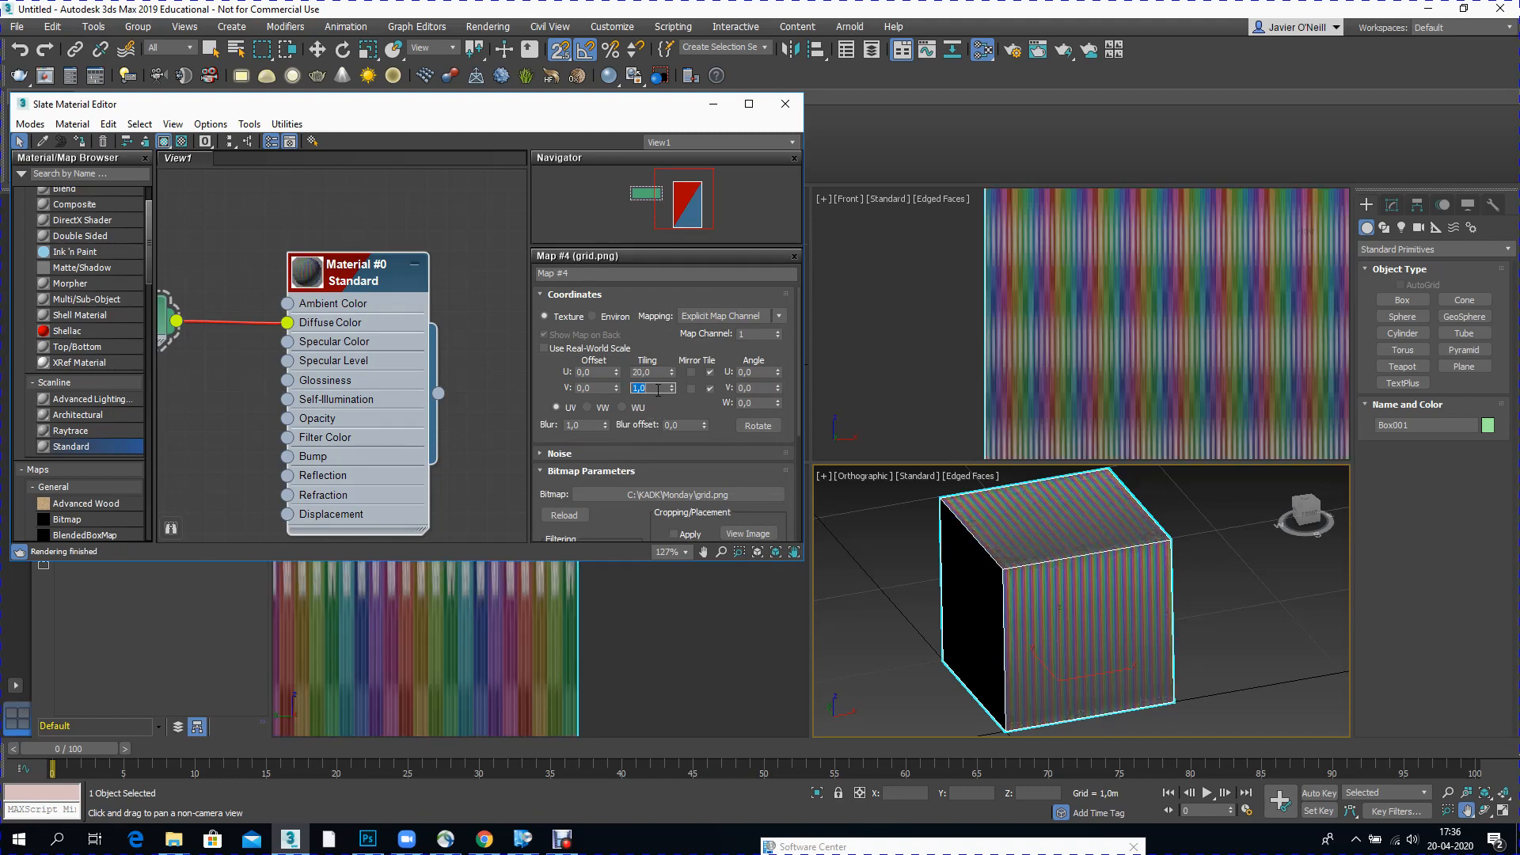
text(20)
key(Return)
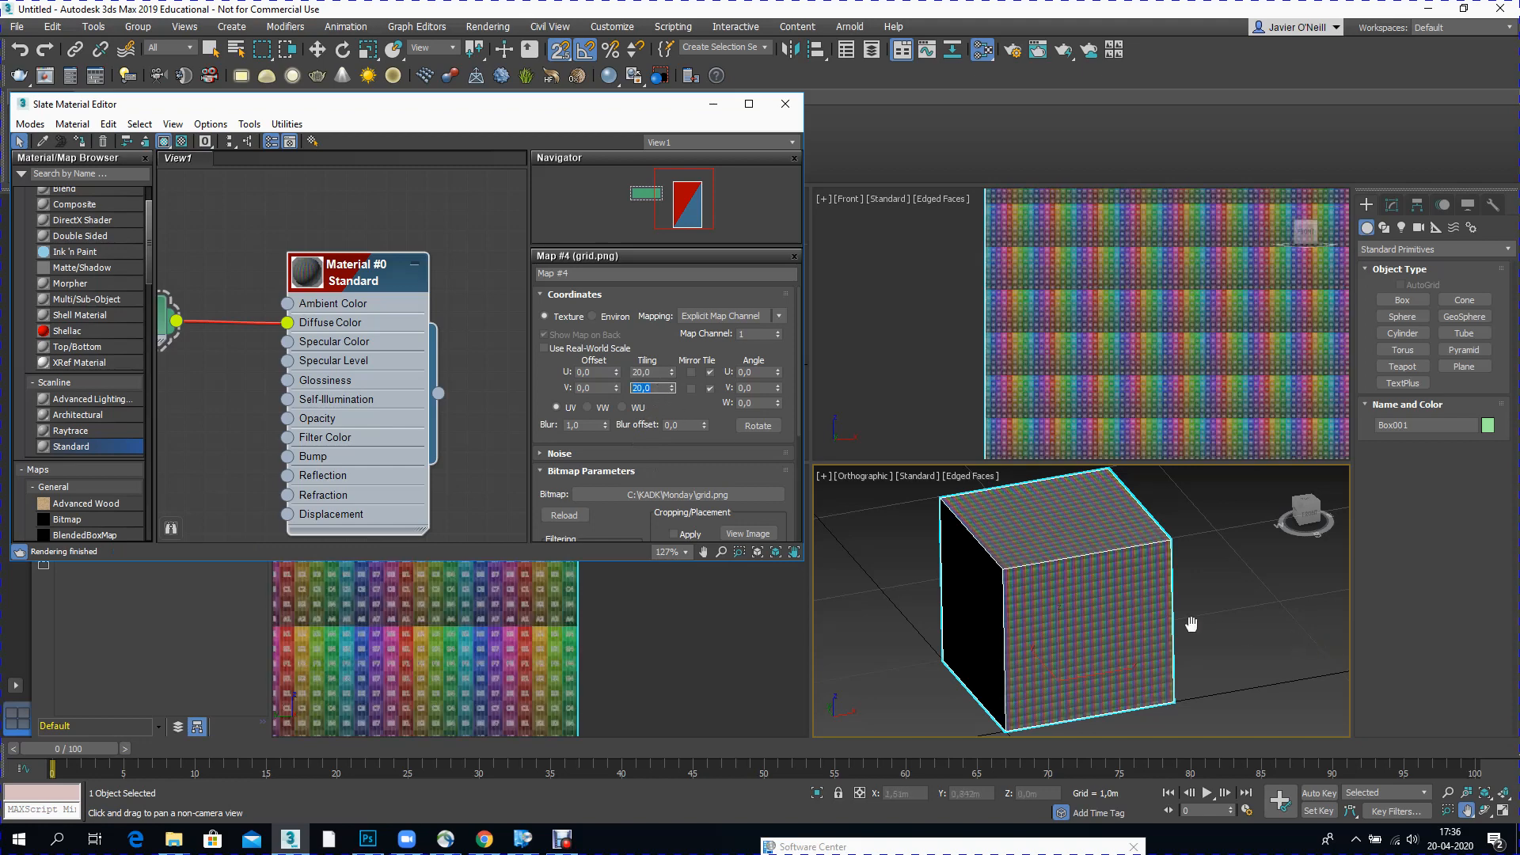
Step: Set both the V and U tiling of the grid bitmap to 10
text(10)
key(Return)
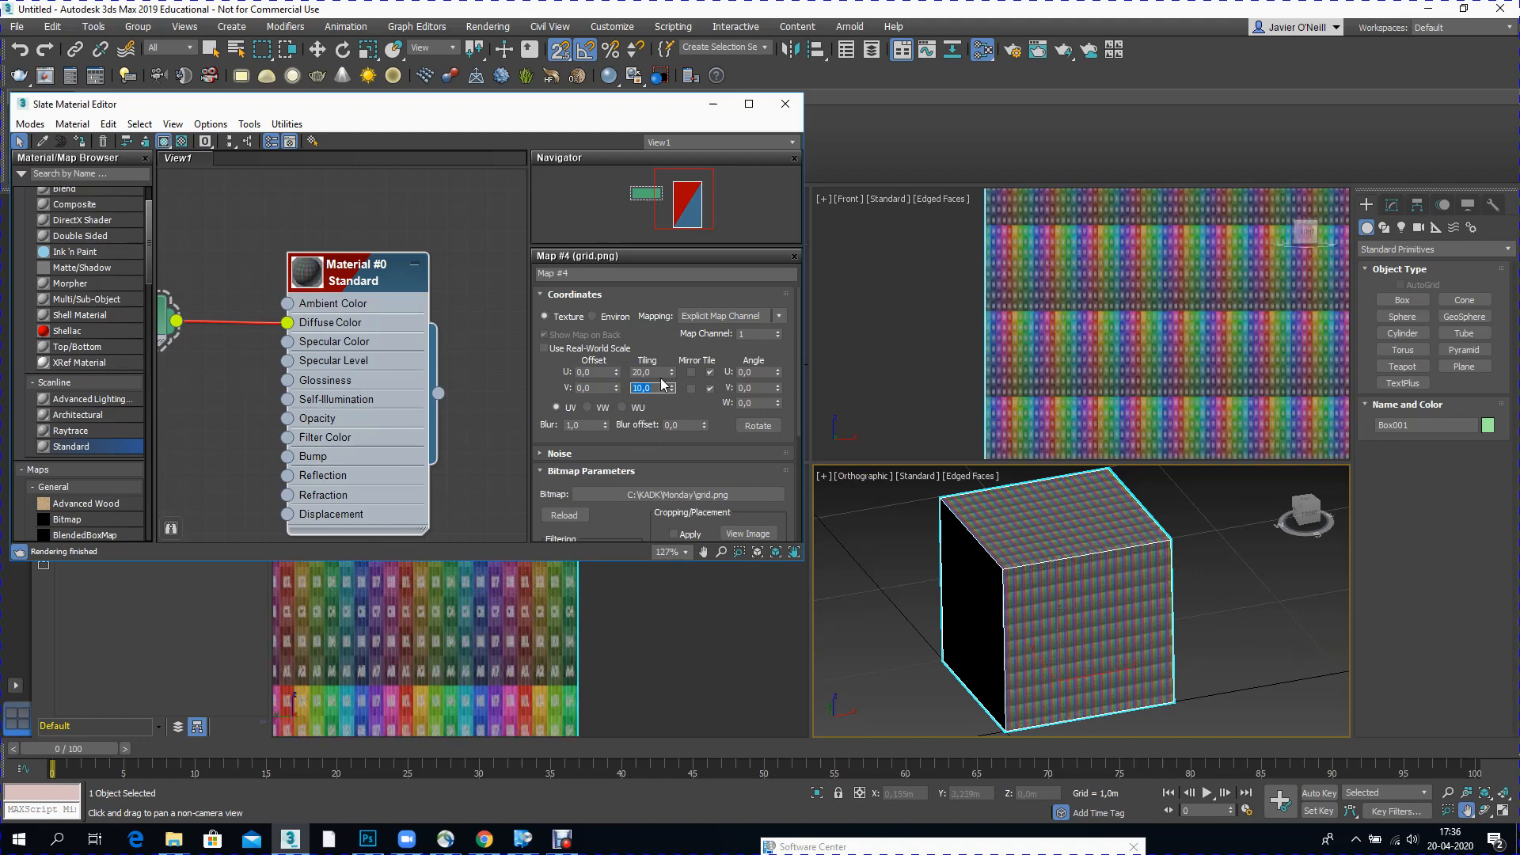
double_click(634, 372)
text(10)
key(Return)
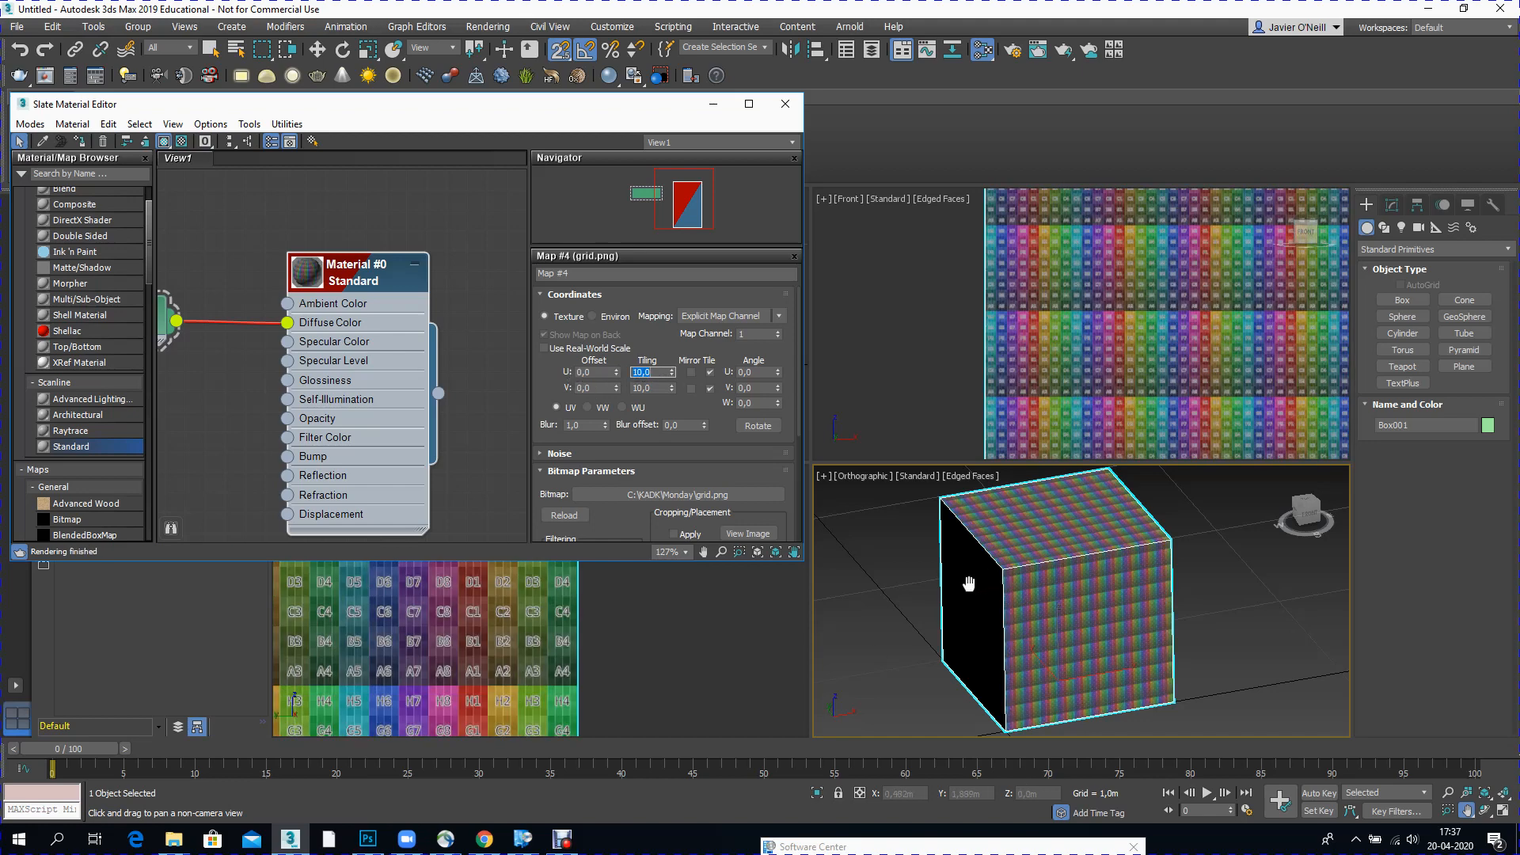
Step: Convert the textured box to an Editable Poly
click(1485, 809)
drag(1053, 601, 1054, 643)
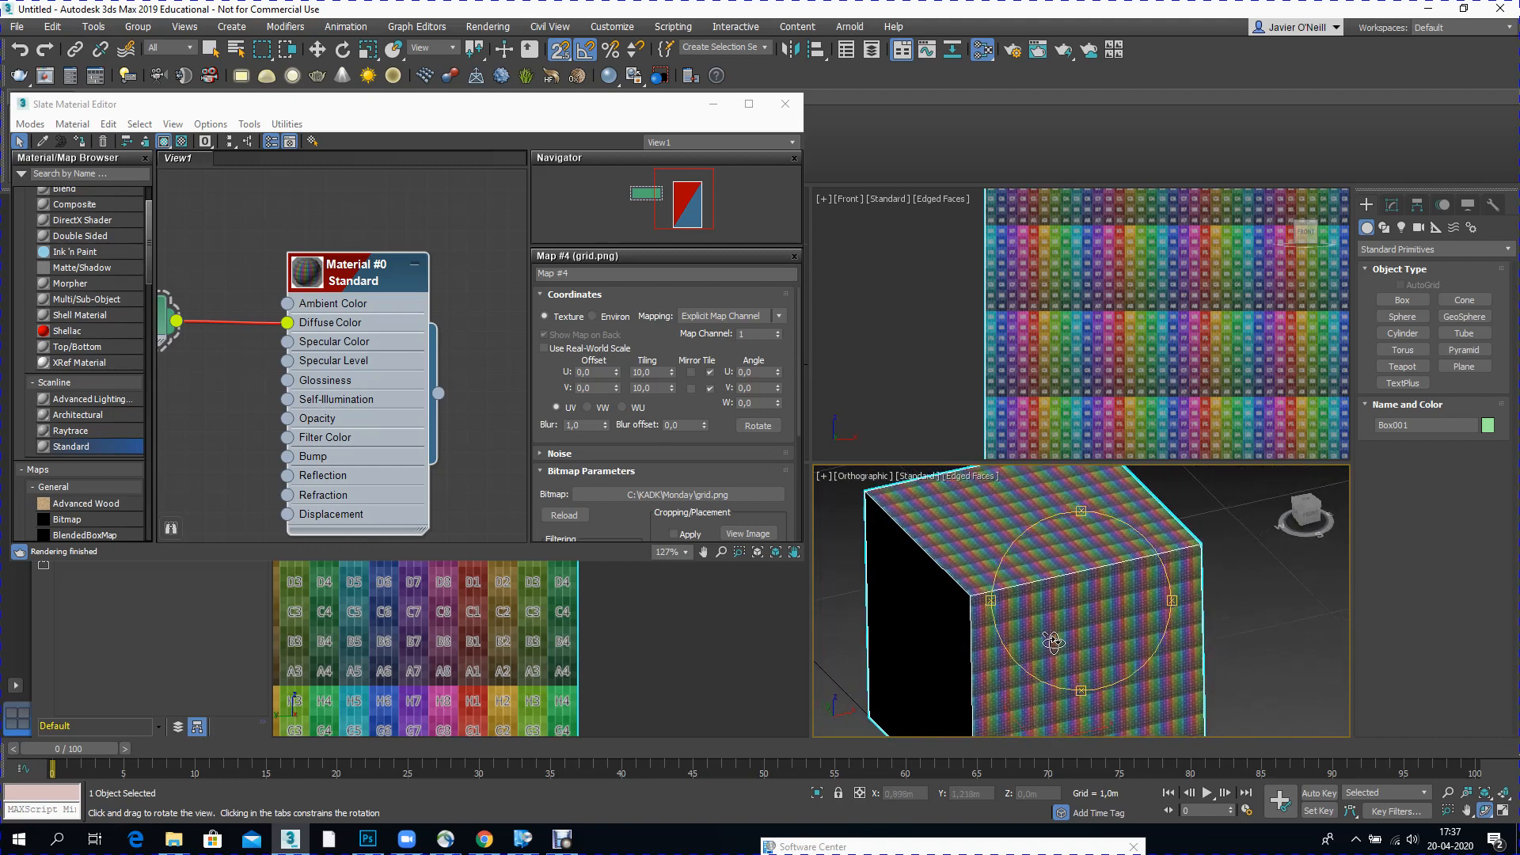
click(1392, 206)
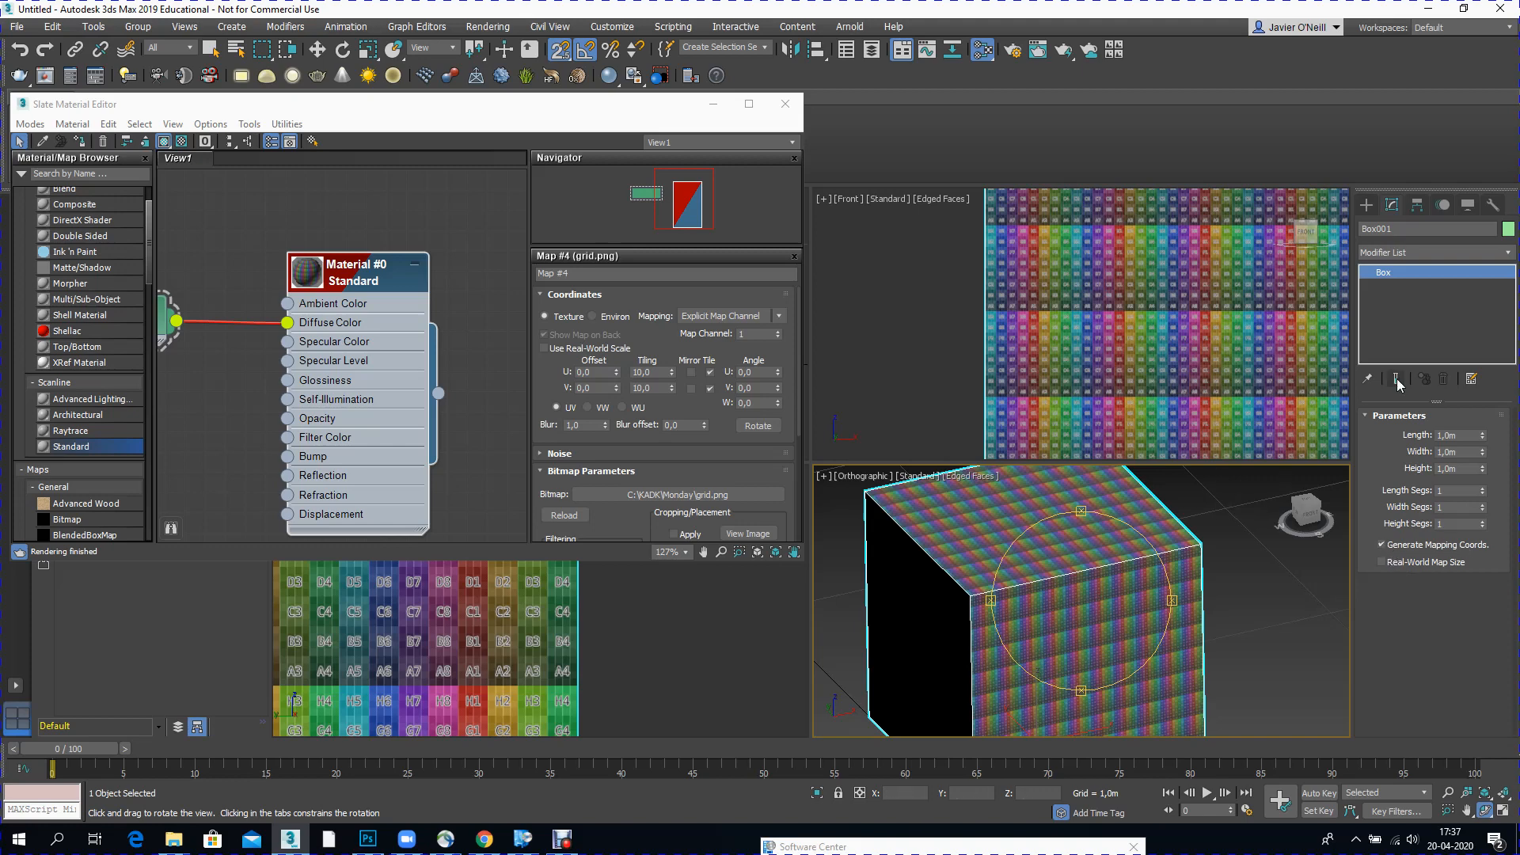
right_click(1428, 307)
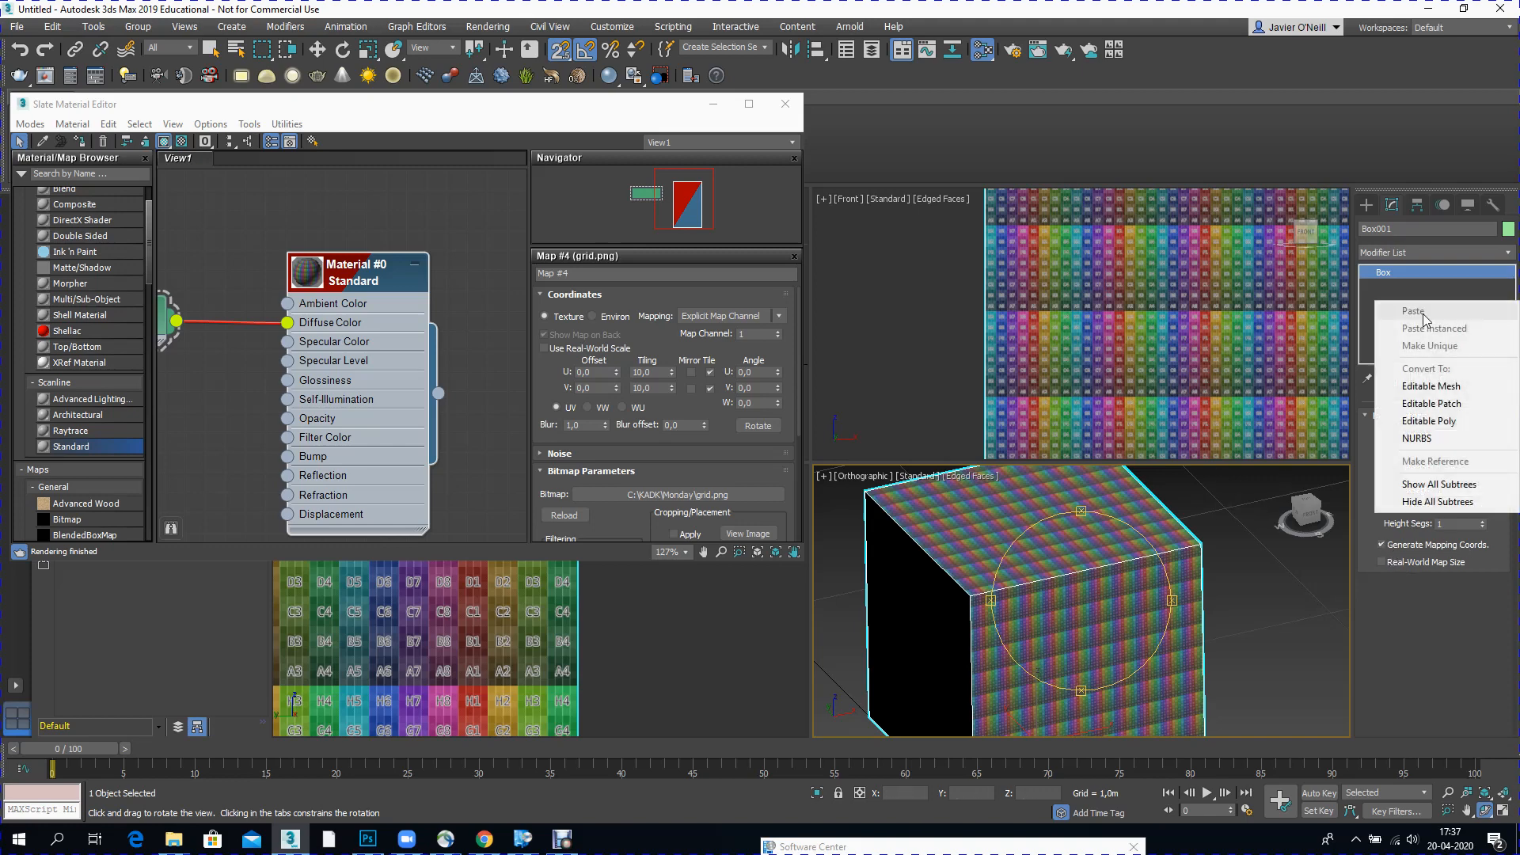
click(1432, 421)
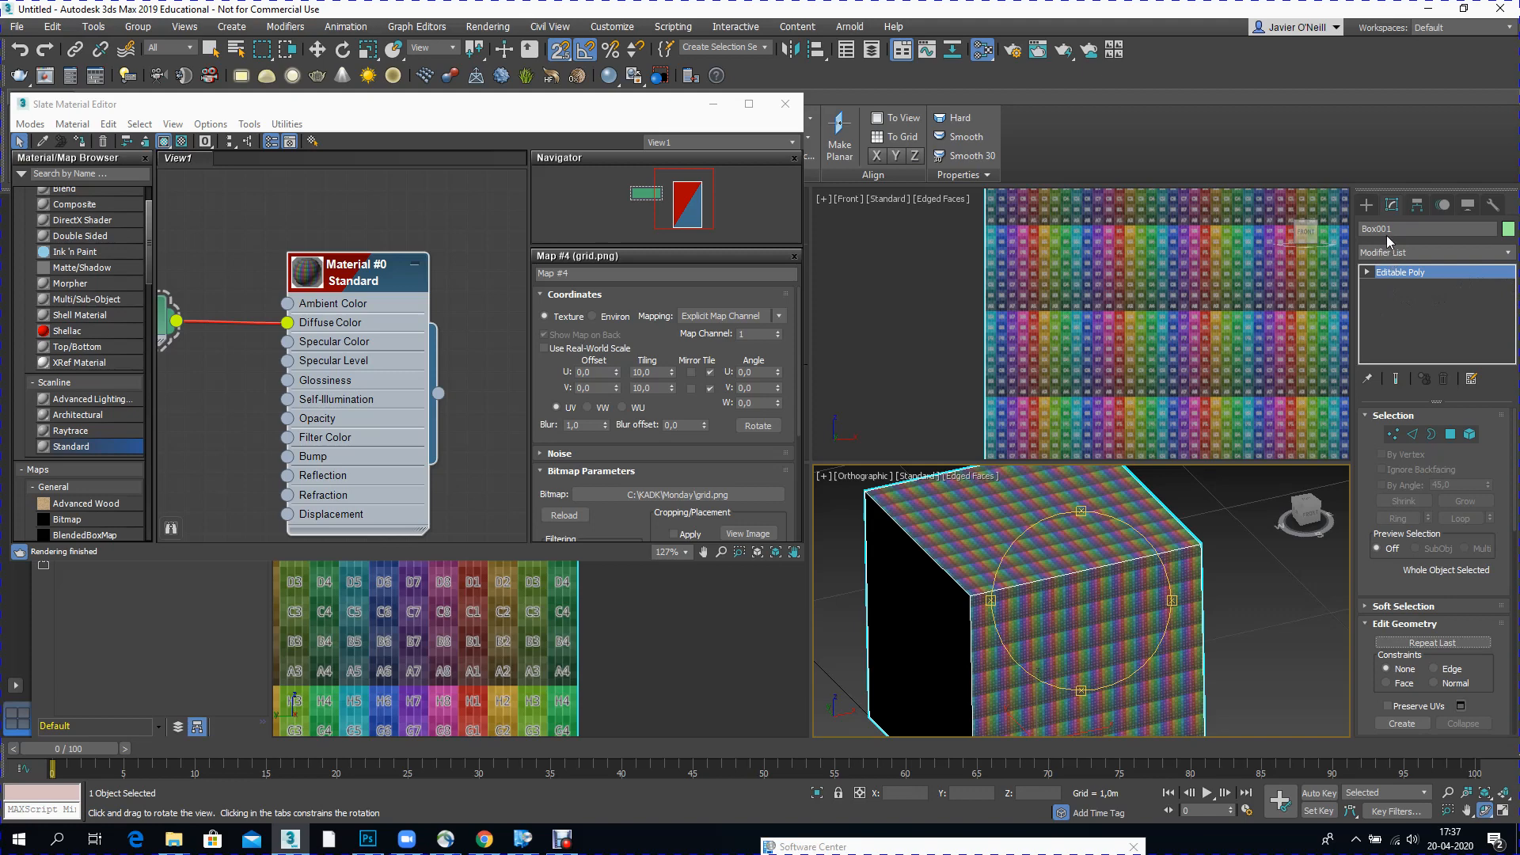
Step: Add an Unwrap UVW modifier on top of the box's Editable Poly
click(1506, 253)
scroll(1465, 526, down, 13)
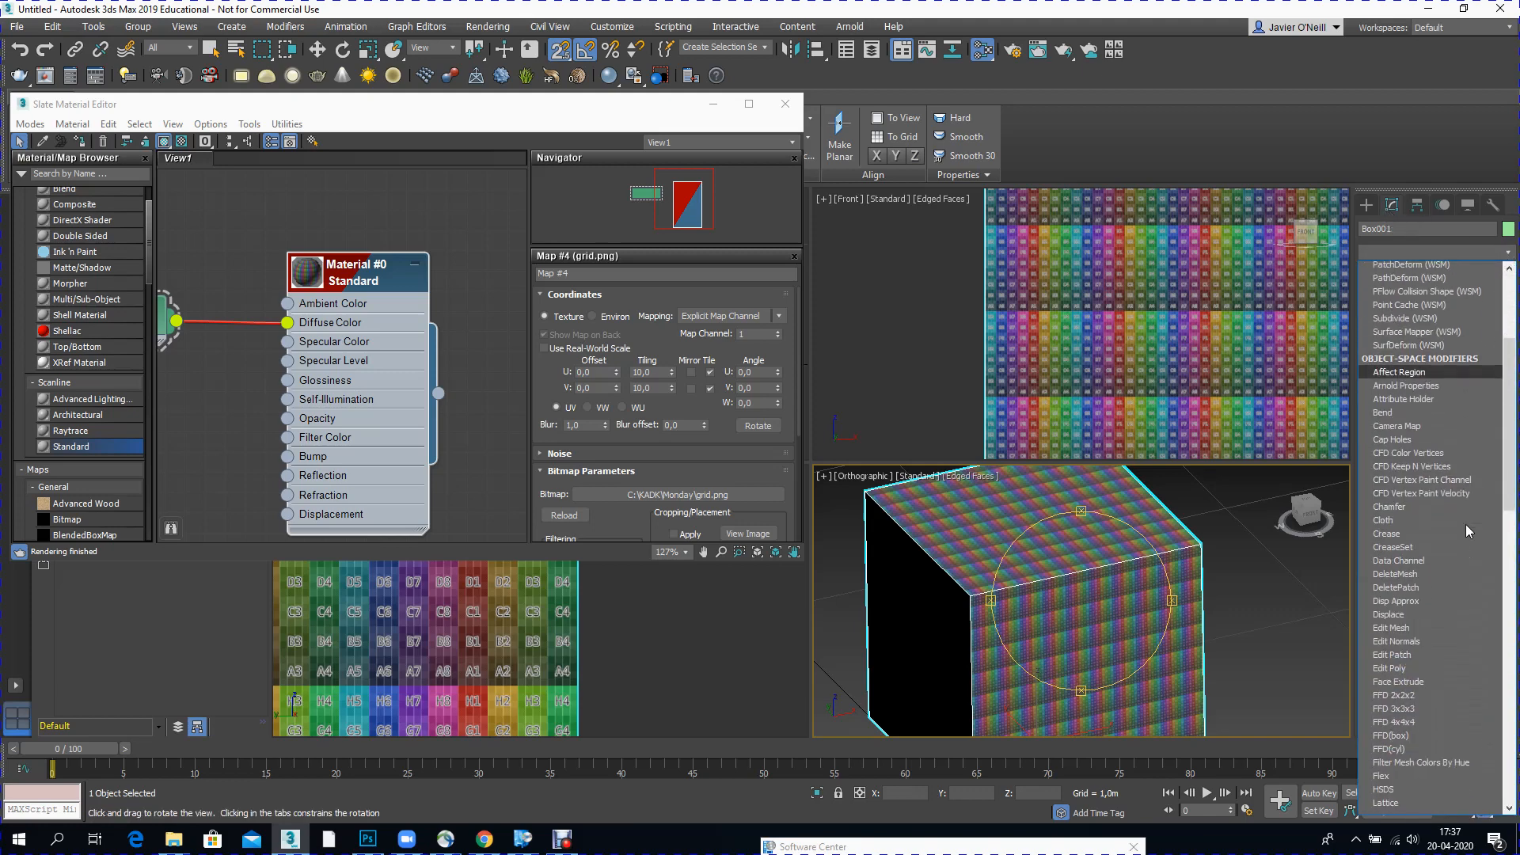
scroll(1465, 530, down, 12)
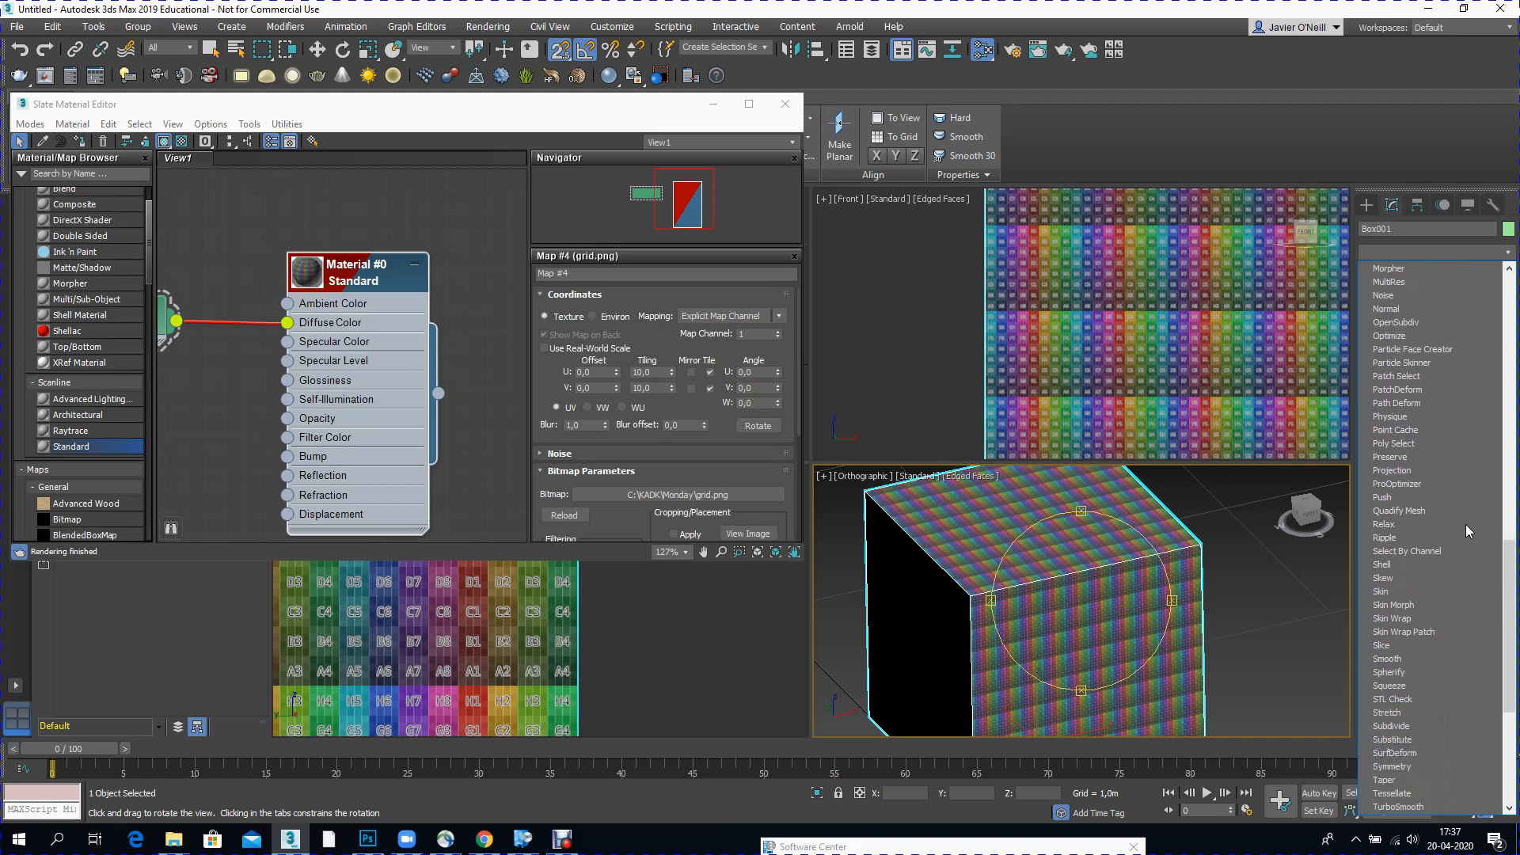
scroll(1460, 526, down, 1)
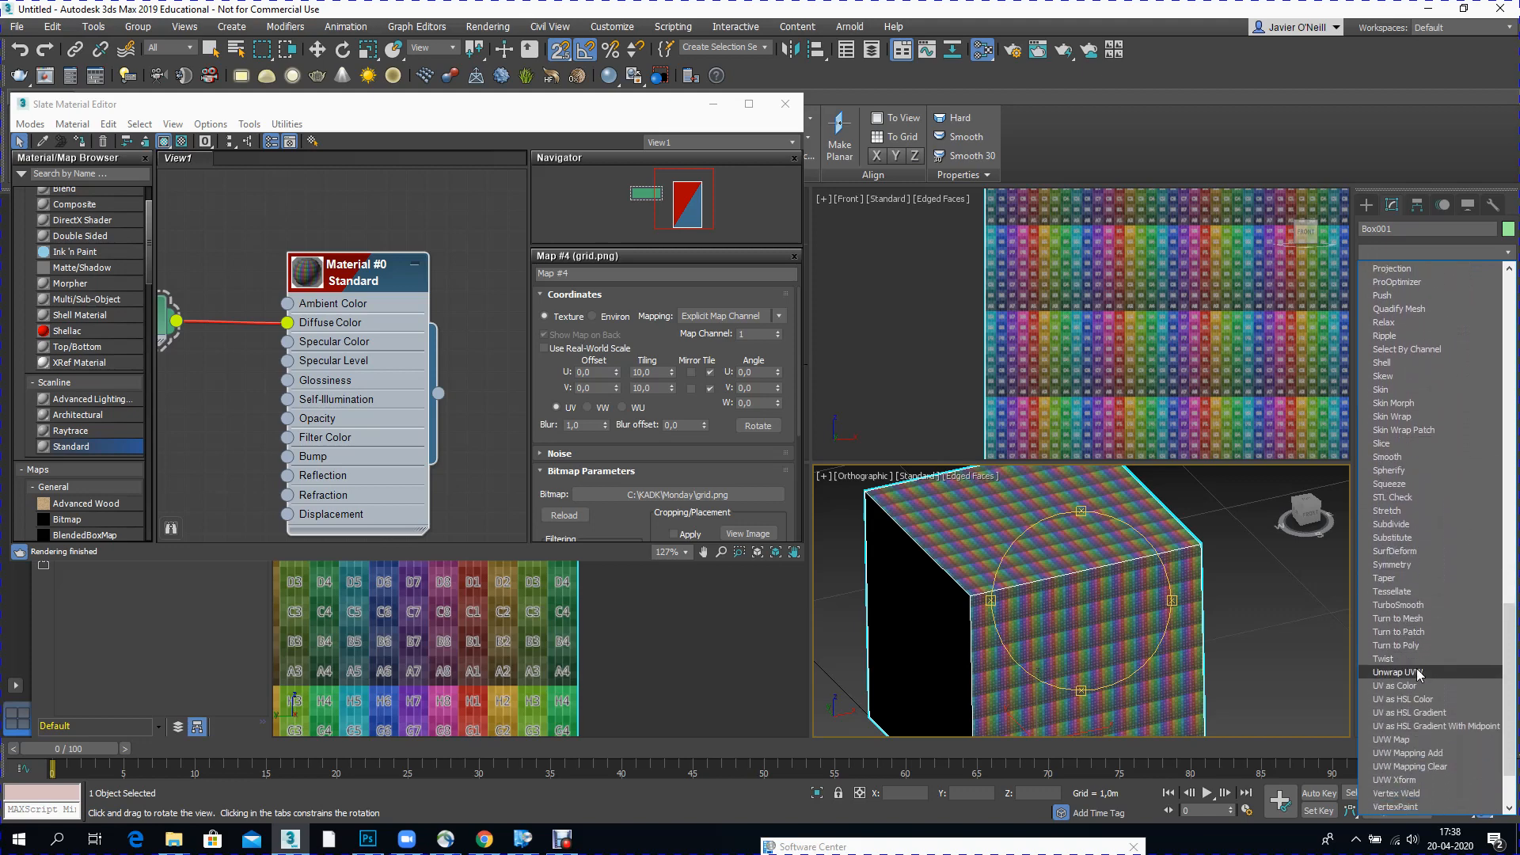
click(1415, 672)
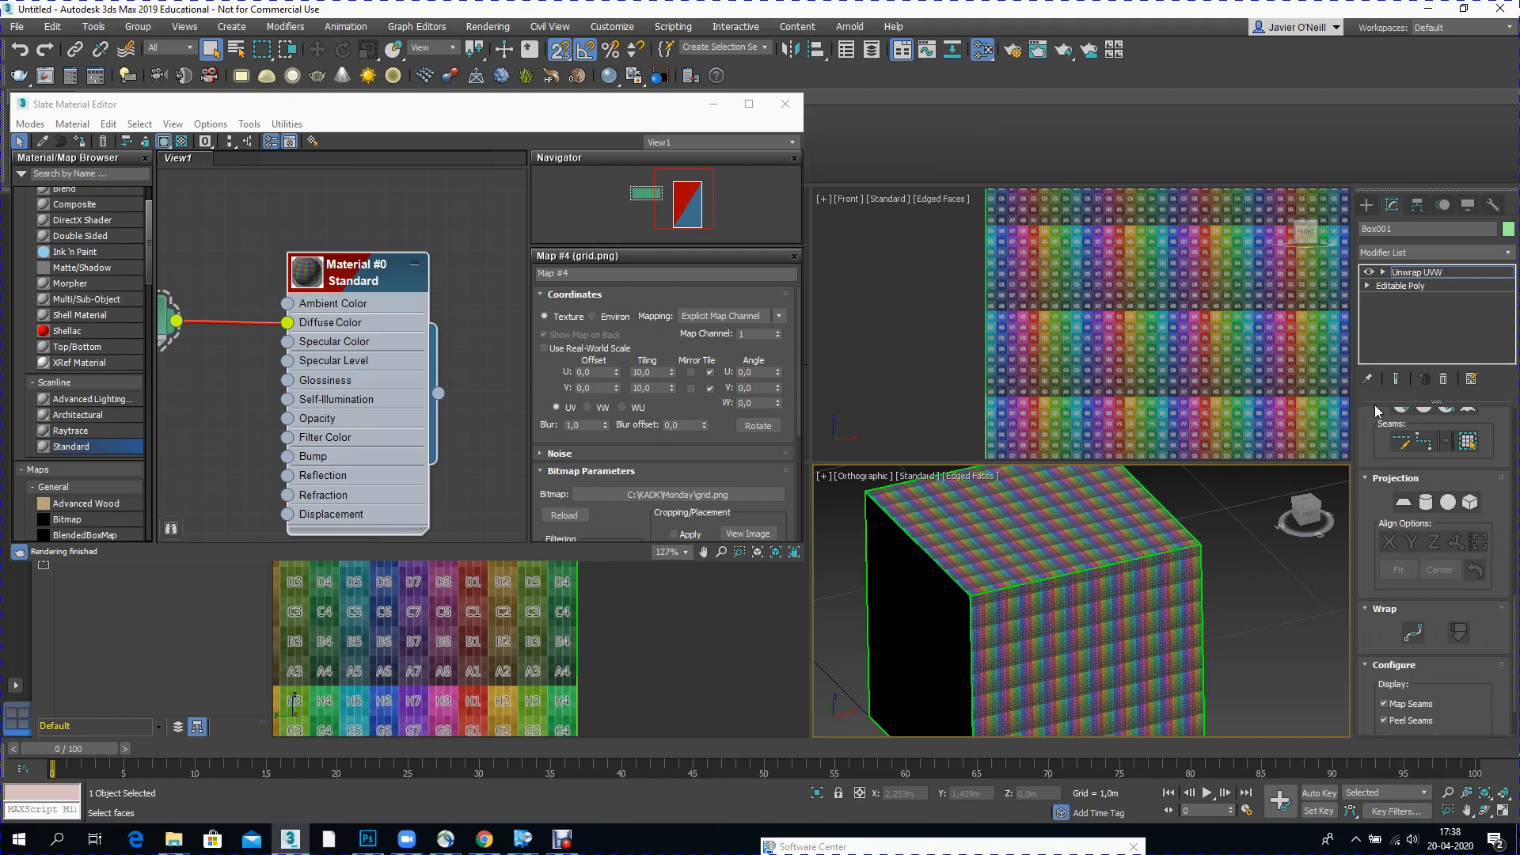
Step: Open the UV Editor for the box's Unwrap UVW modifier
drag(1394, 459, 1398, 682)
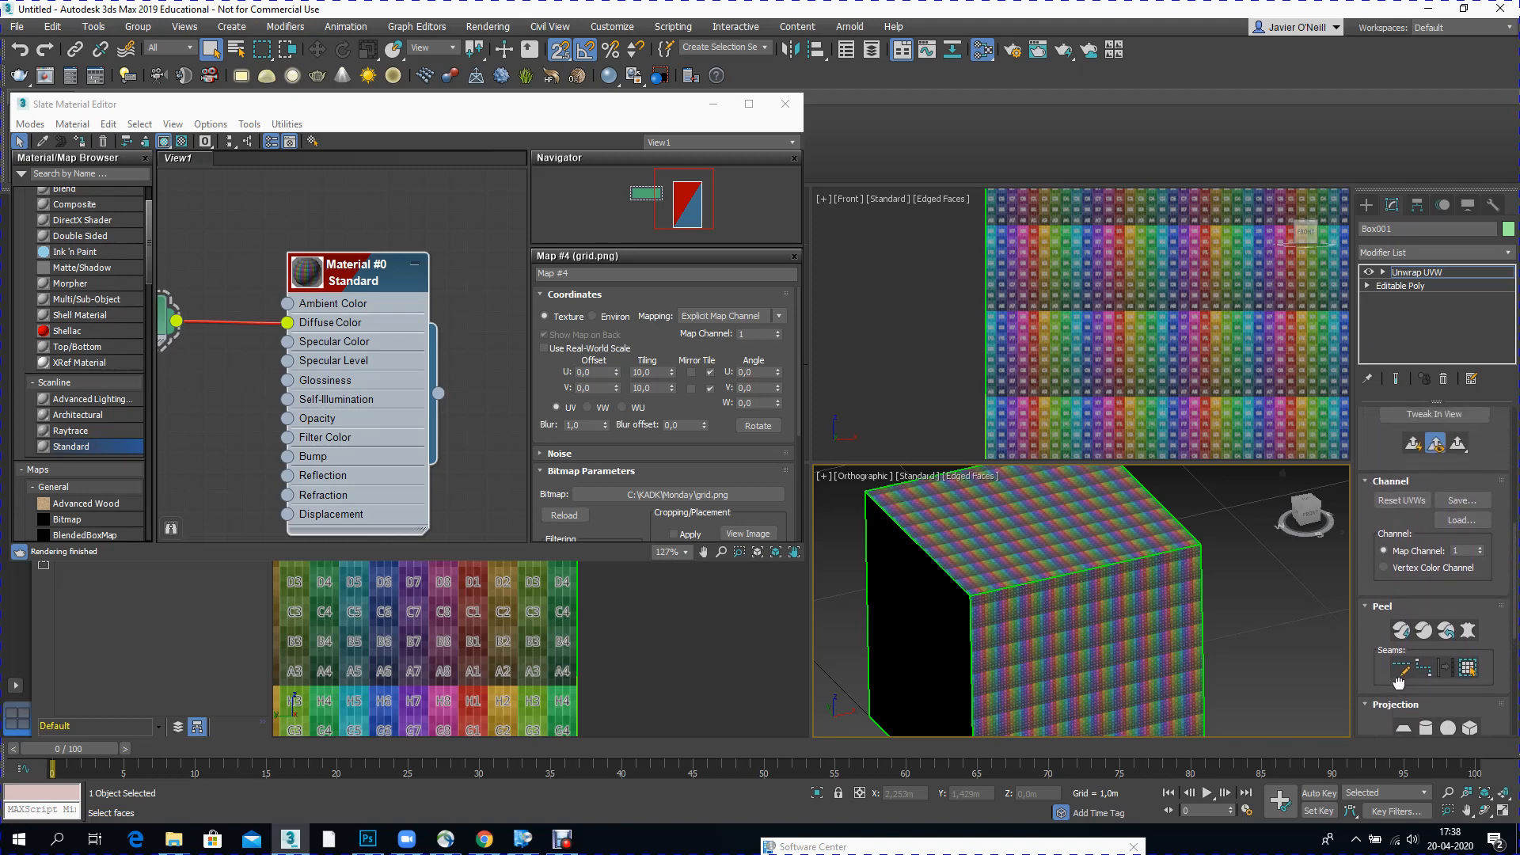
drag(1371, 436, 1387, 515)
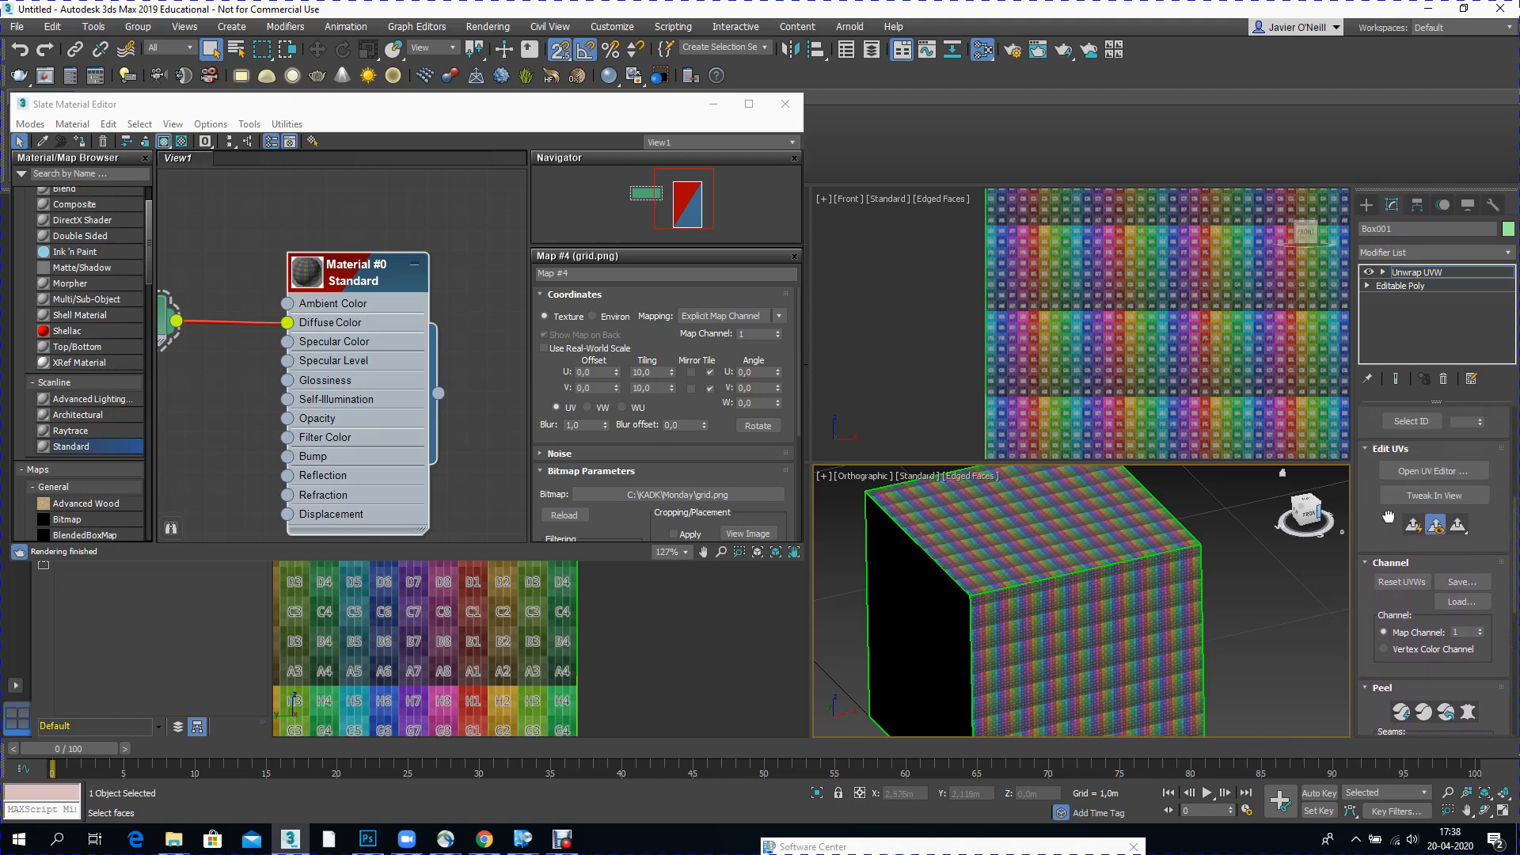
click(1425, 470)
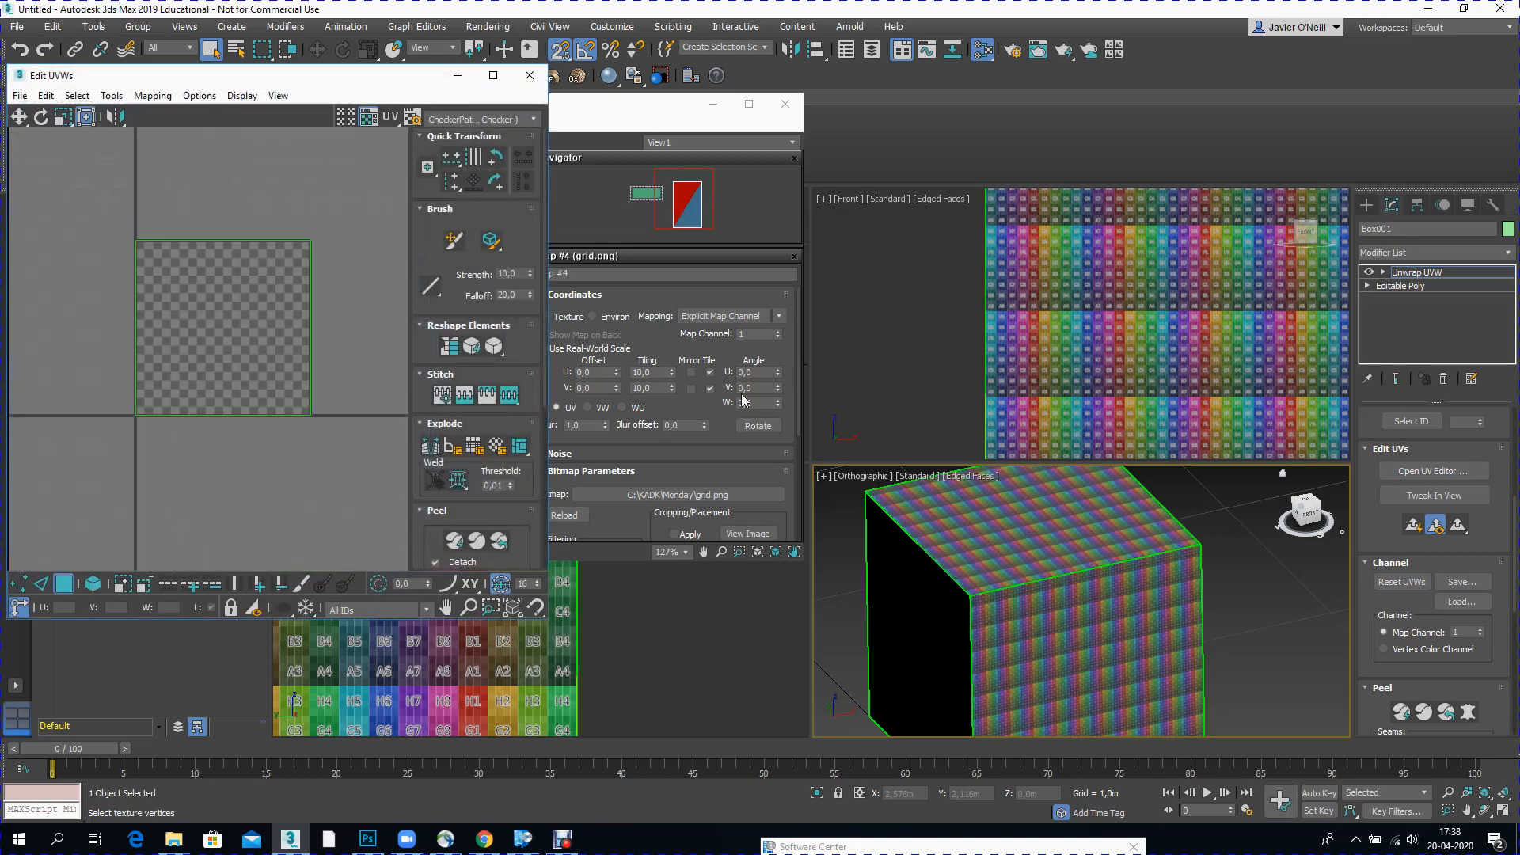
Step: Move the box's overlapping UV faces apart in the UV Editor so each one lies separately around the texture tile
scroll(226, 334, down, 2)
click(218, 336)
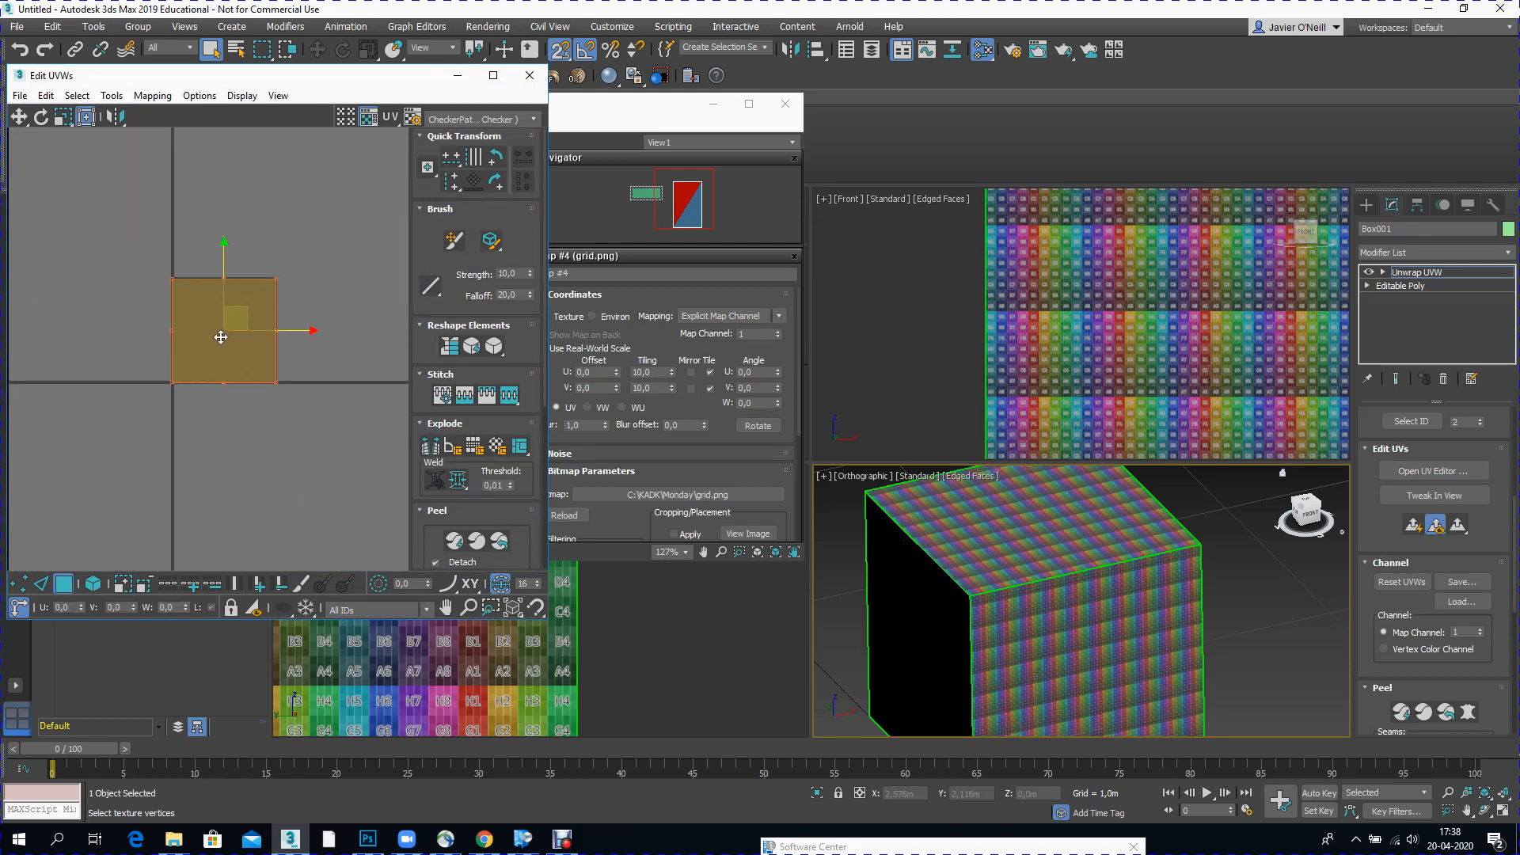
drag(197, 323, 384, 282)
drag(246, 322, 44, 385)
drag(49, 317, 30, 446)
scroll(187, 321, down, 3)
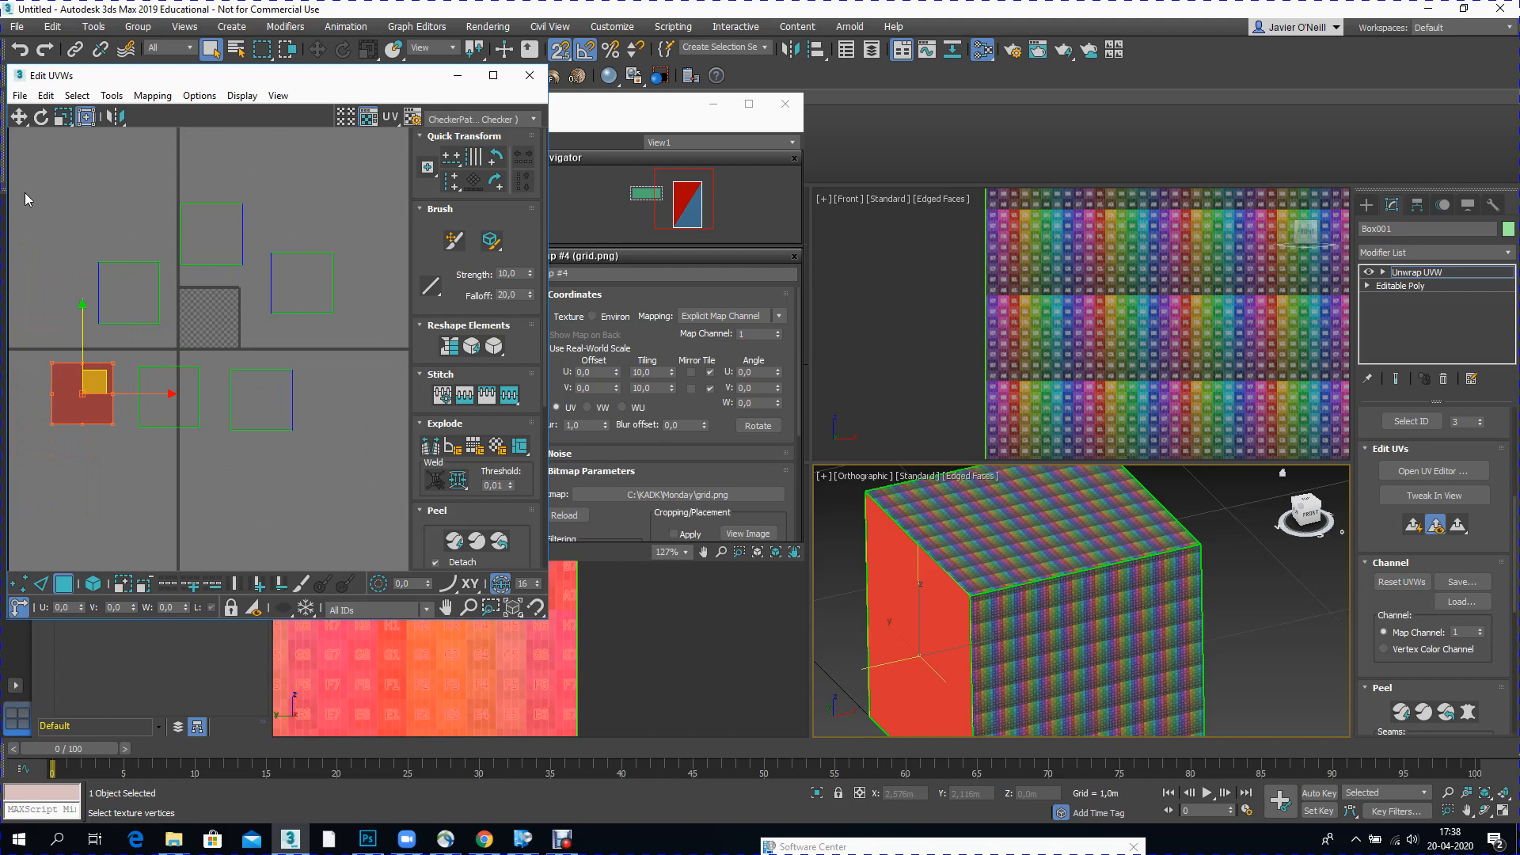
Step: Scale all of the box's UV faces down slightly together, and close the UV Editor and the Slate Material Editor
key(ctrl+a)
click(64, 117)
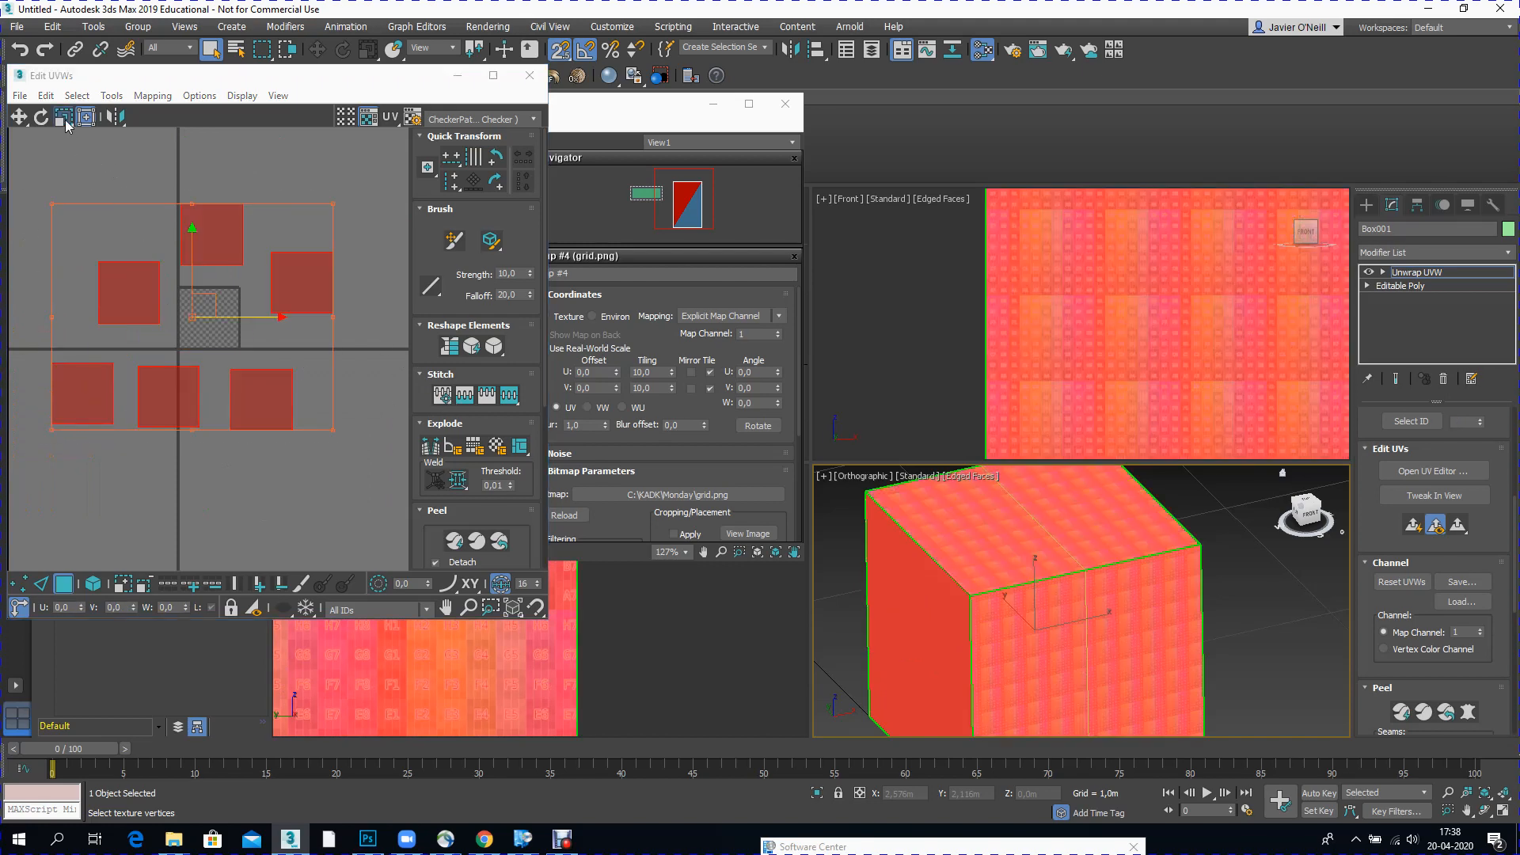
drag(211, 215, 248, 258)
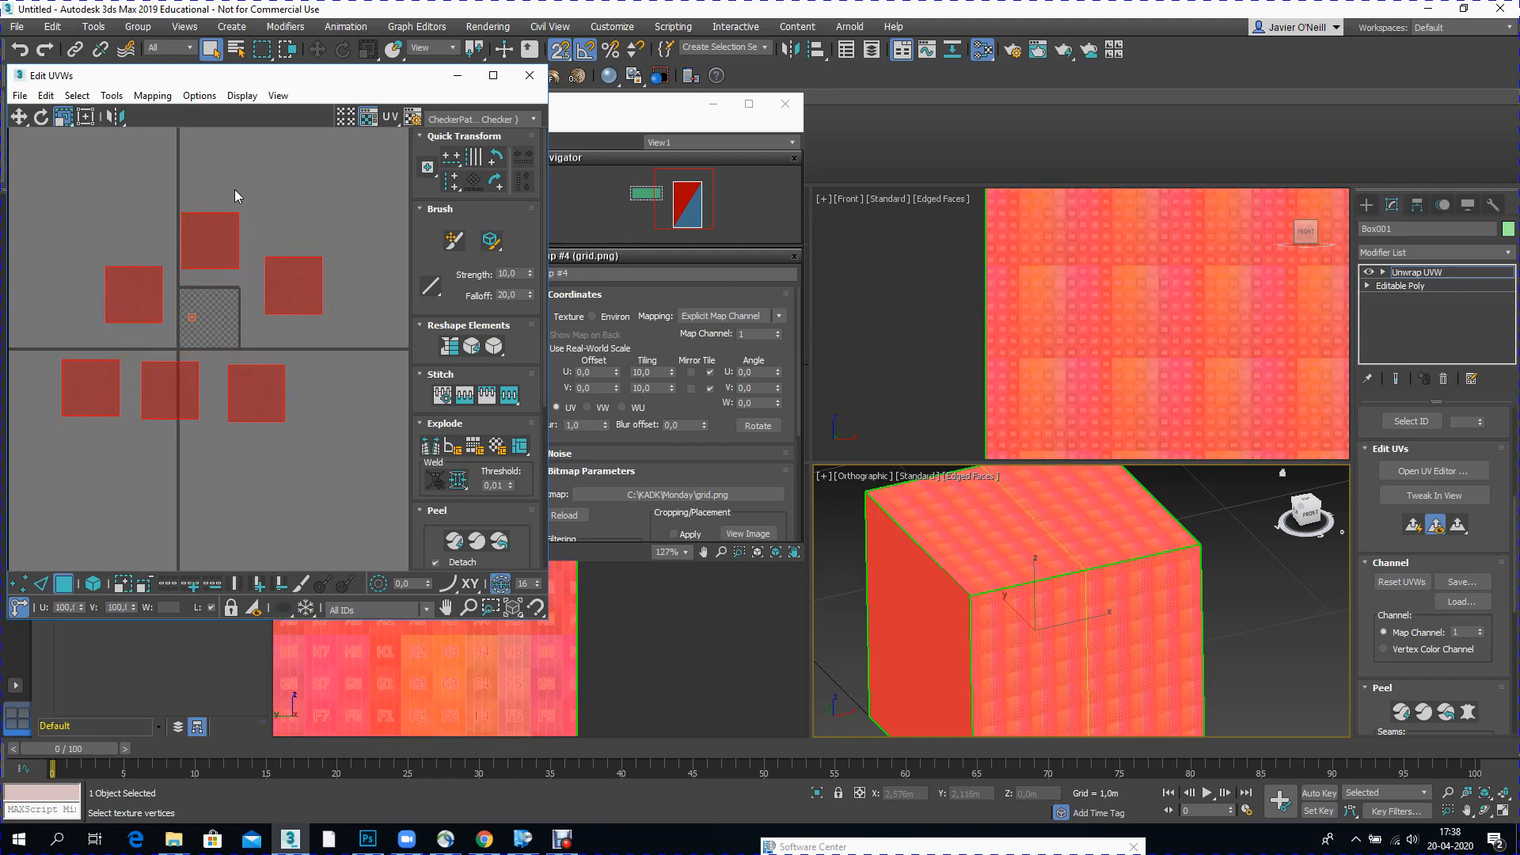
click(373, 240)
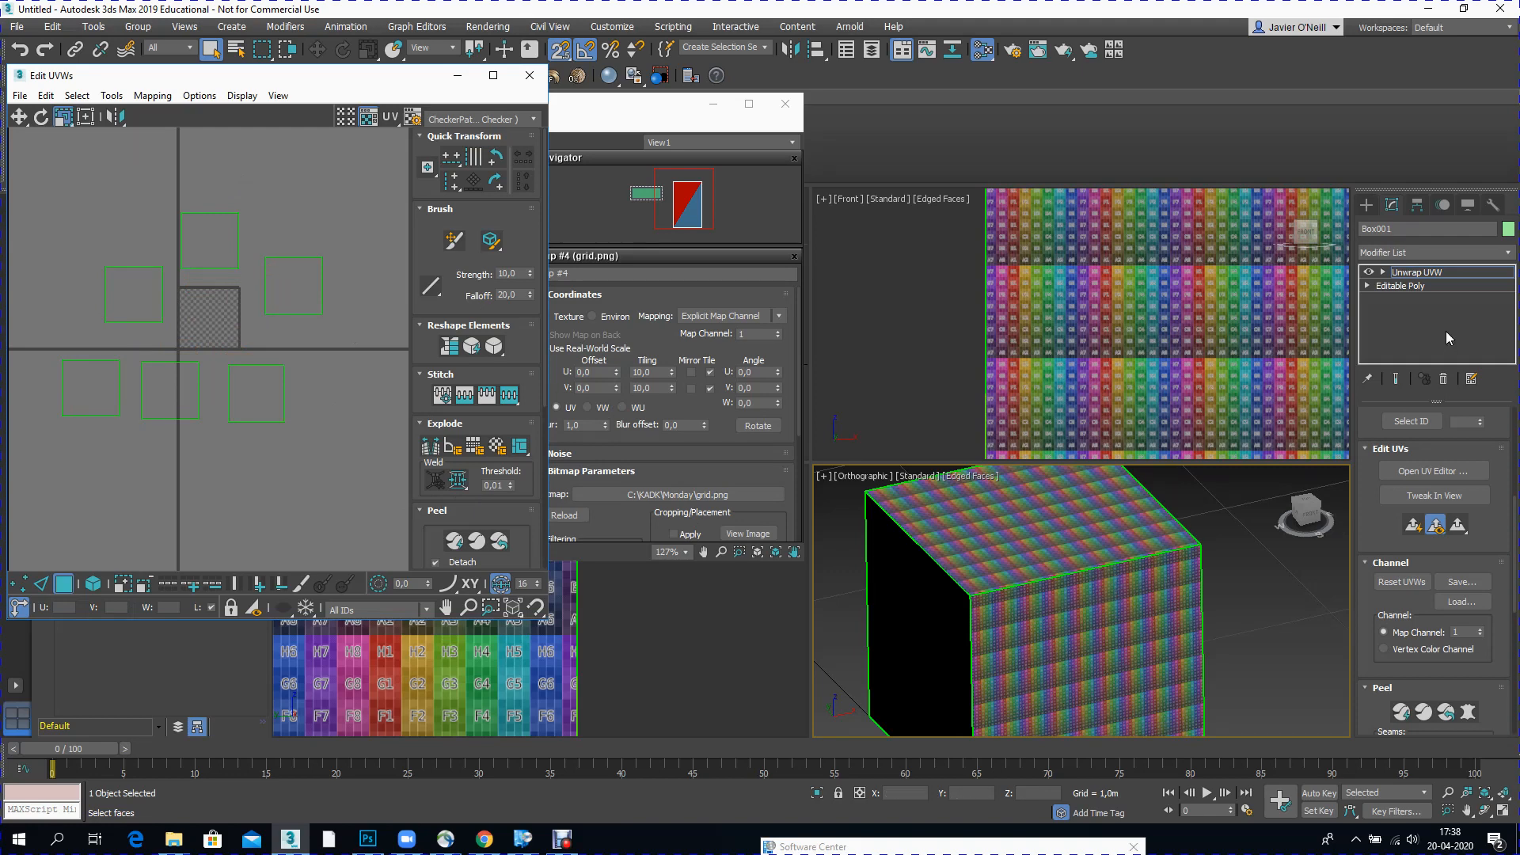
click(530, 75)
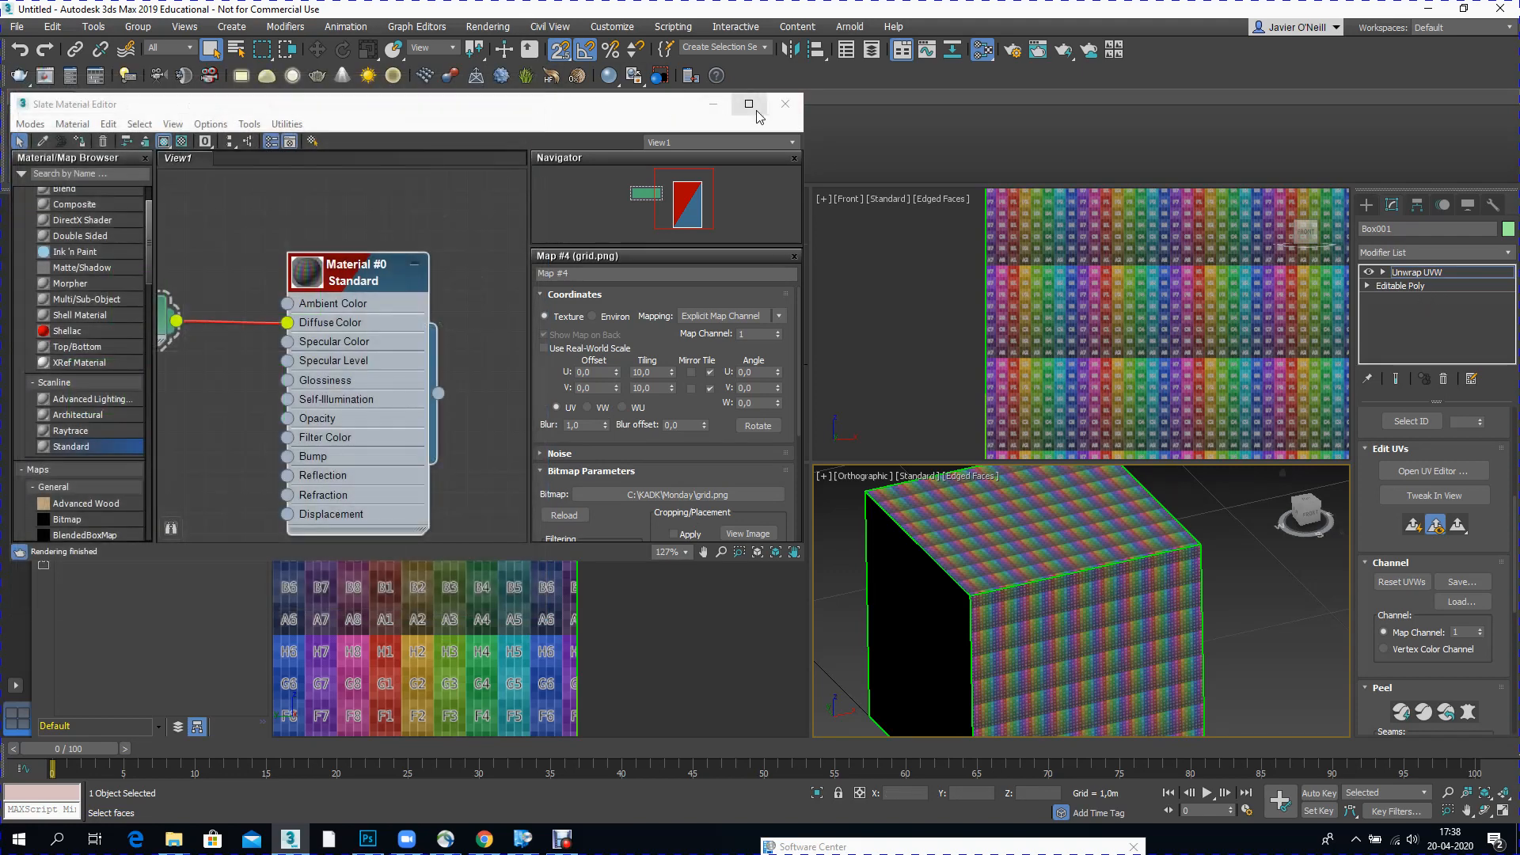
click(785, 107)
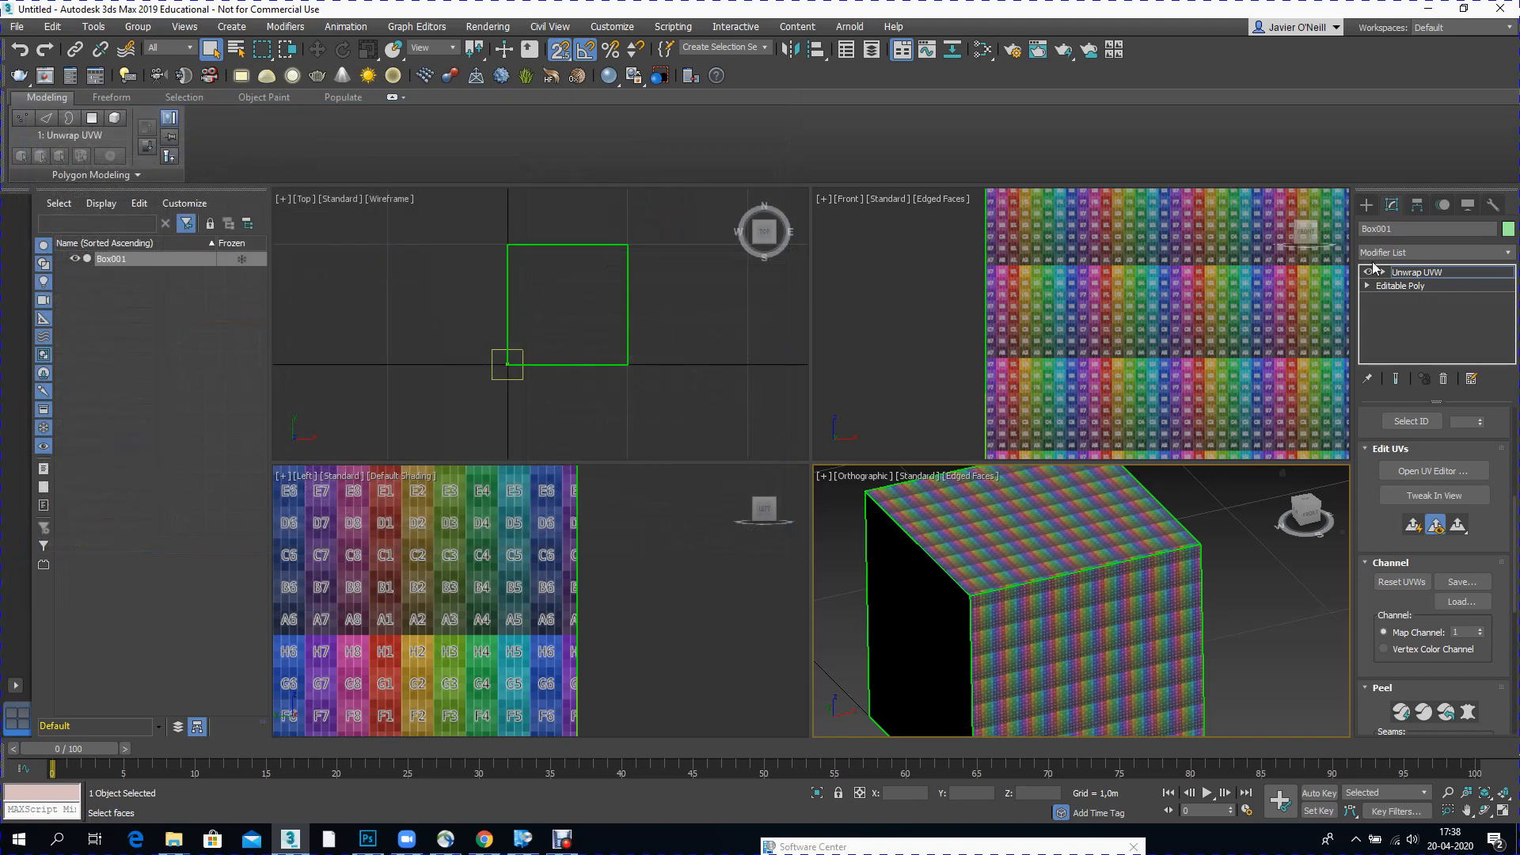
Step: Create a cylinder with a radius of 1 m, a height of 2 m and 1 height segment beside the box
click(1366, 205)
click(1402, 333)
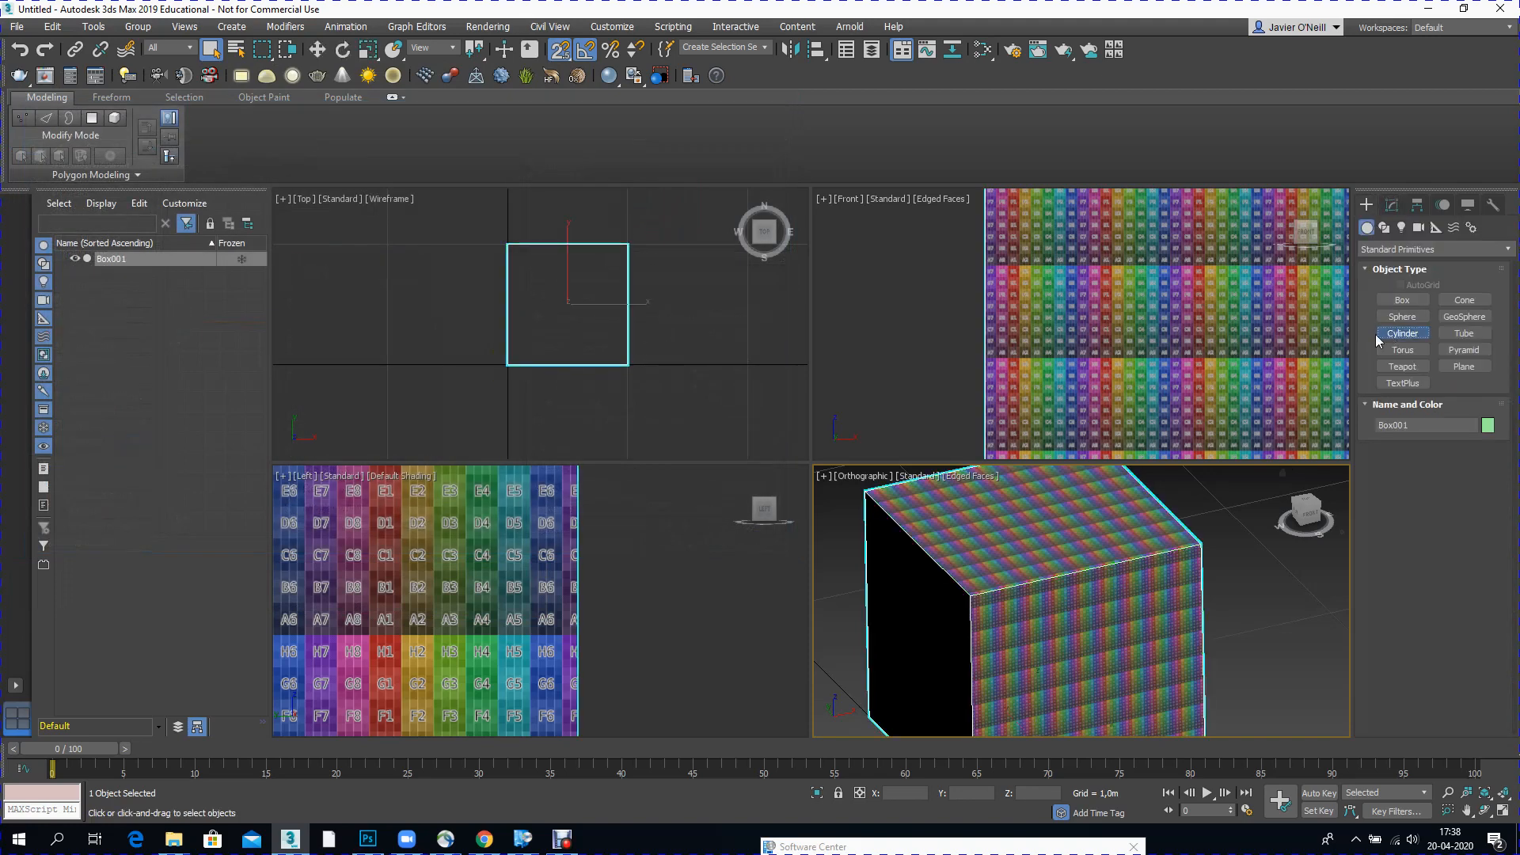
scroll(463, 330, down, 5)
drag(394, 342, 406, 299)
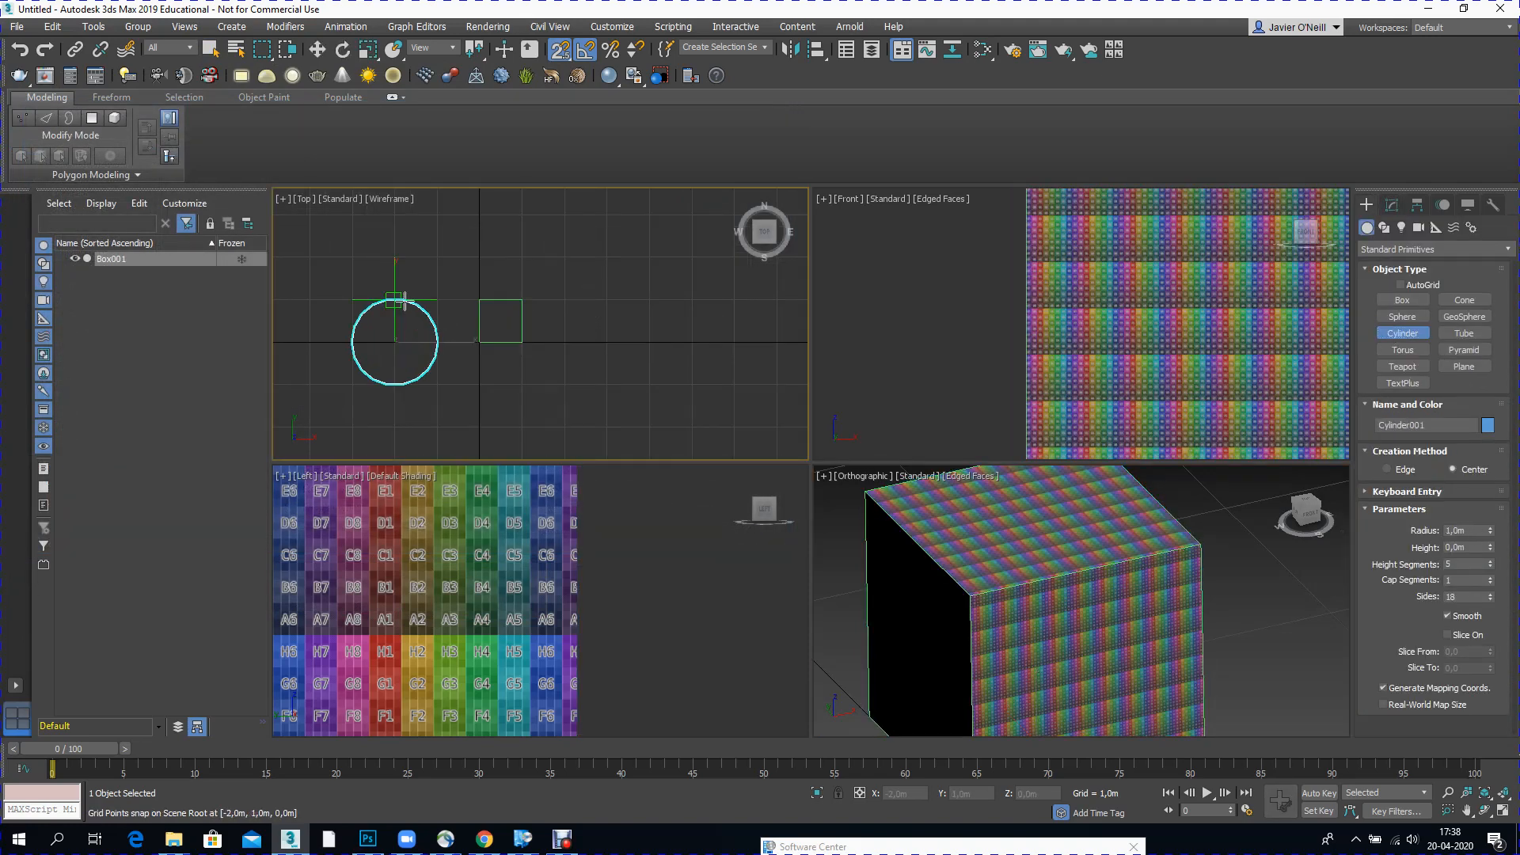
click(417, 216)
scroll(1008, 612, down, 10)
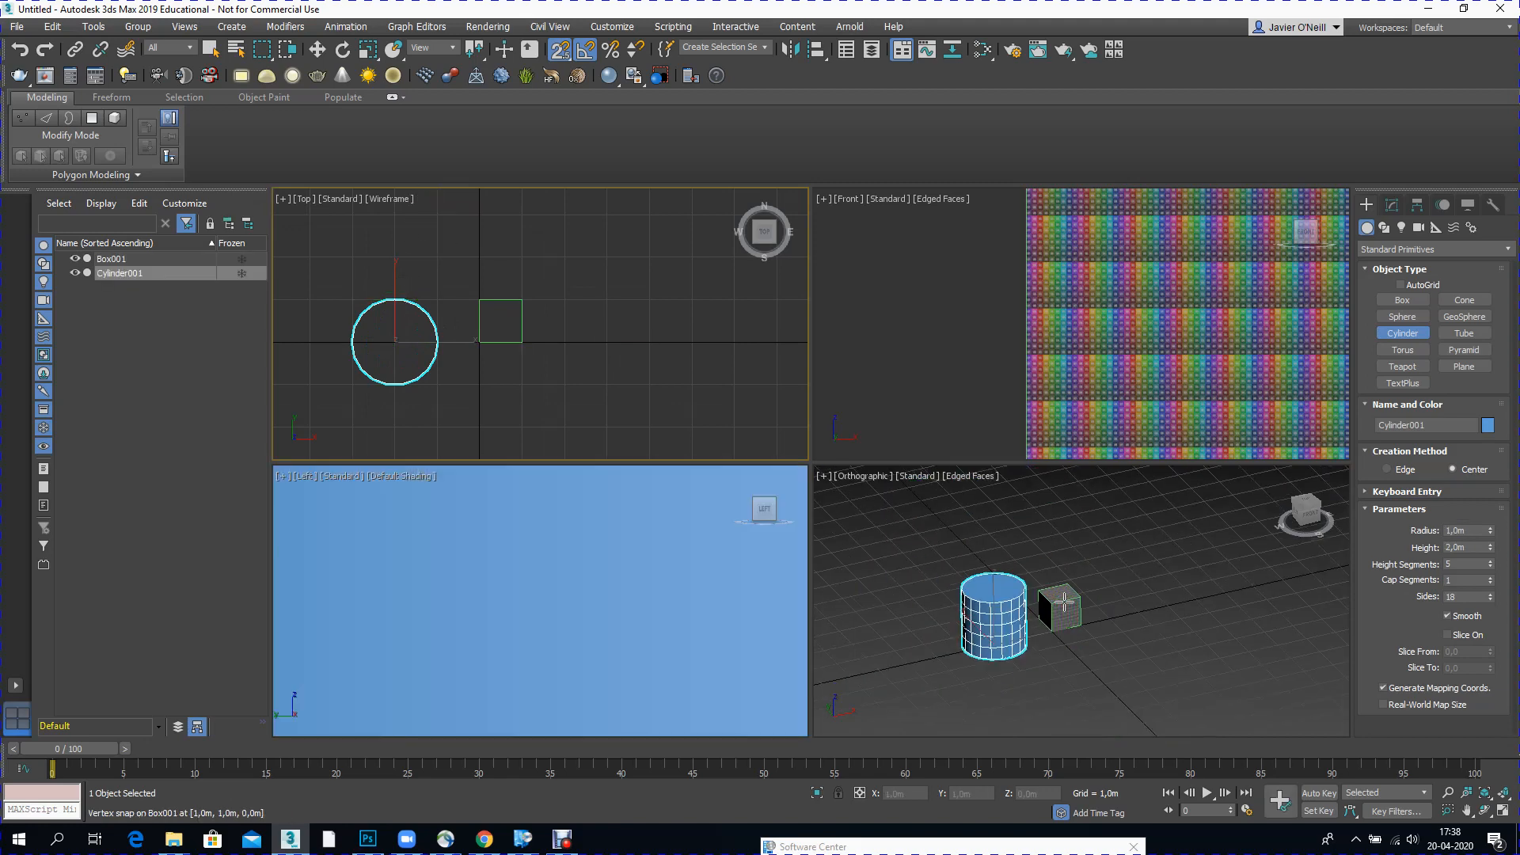
scroll(988, 623, up, 5)
drag(1491, 567, 1486, 580)
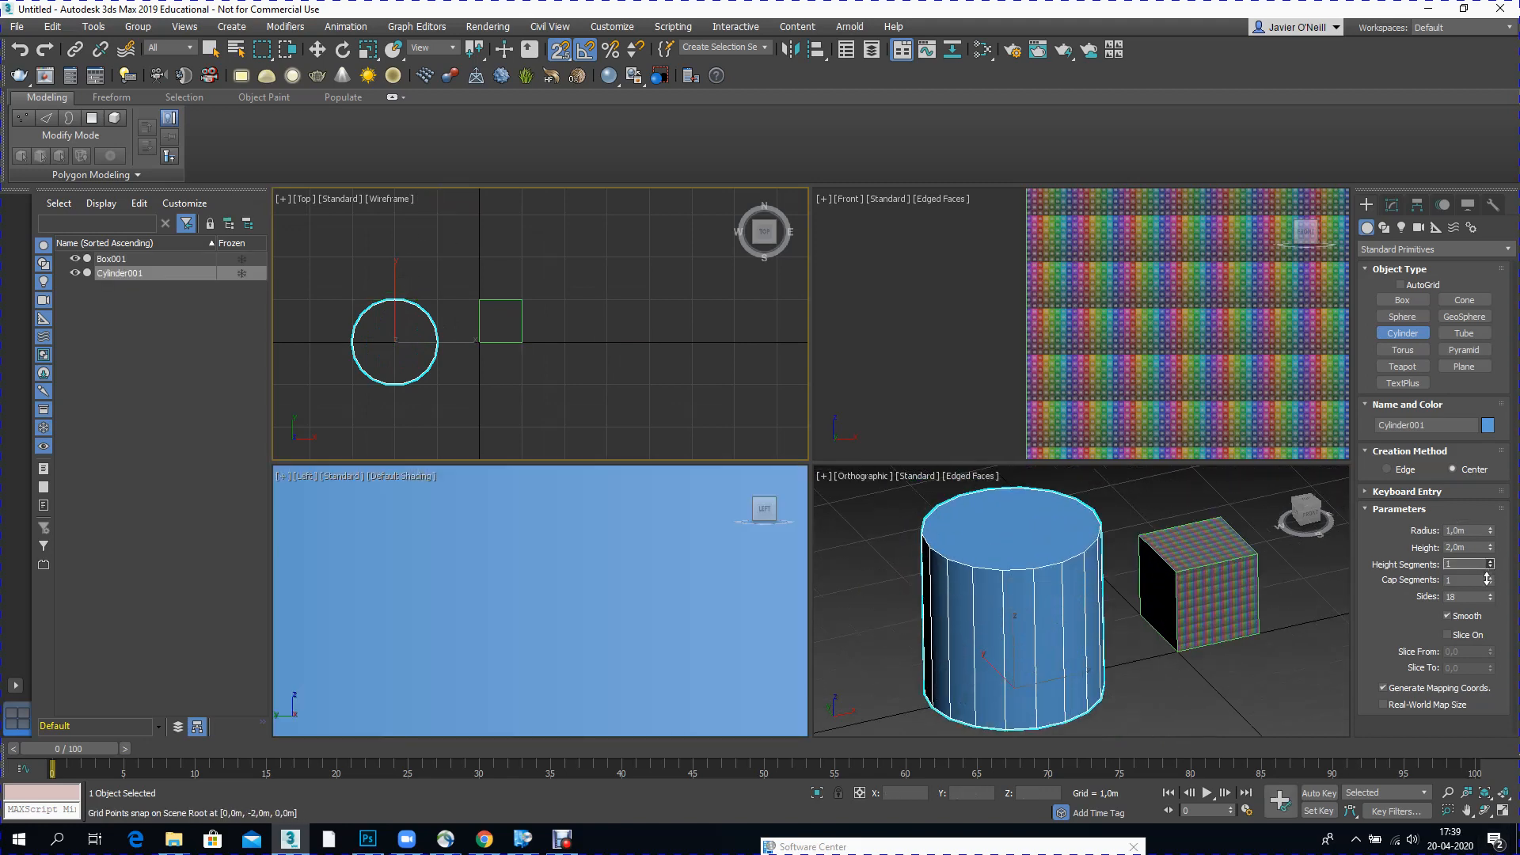
Step: Assign the grid bitmap material (Material #0) to the cylinder
click(1484, 810)
click(1067, 657)
key(m)
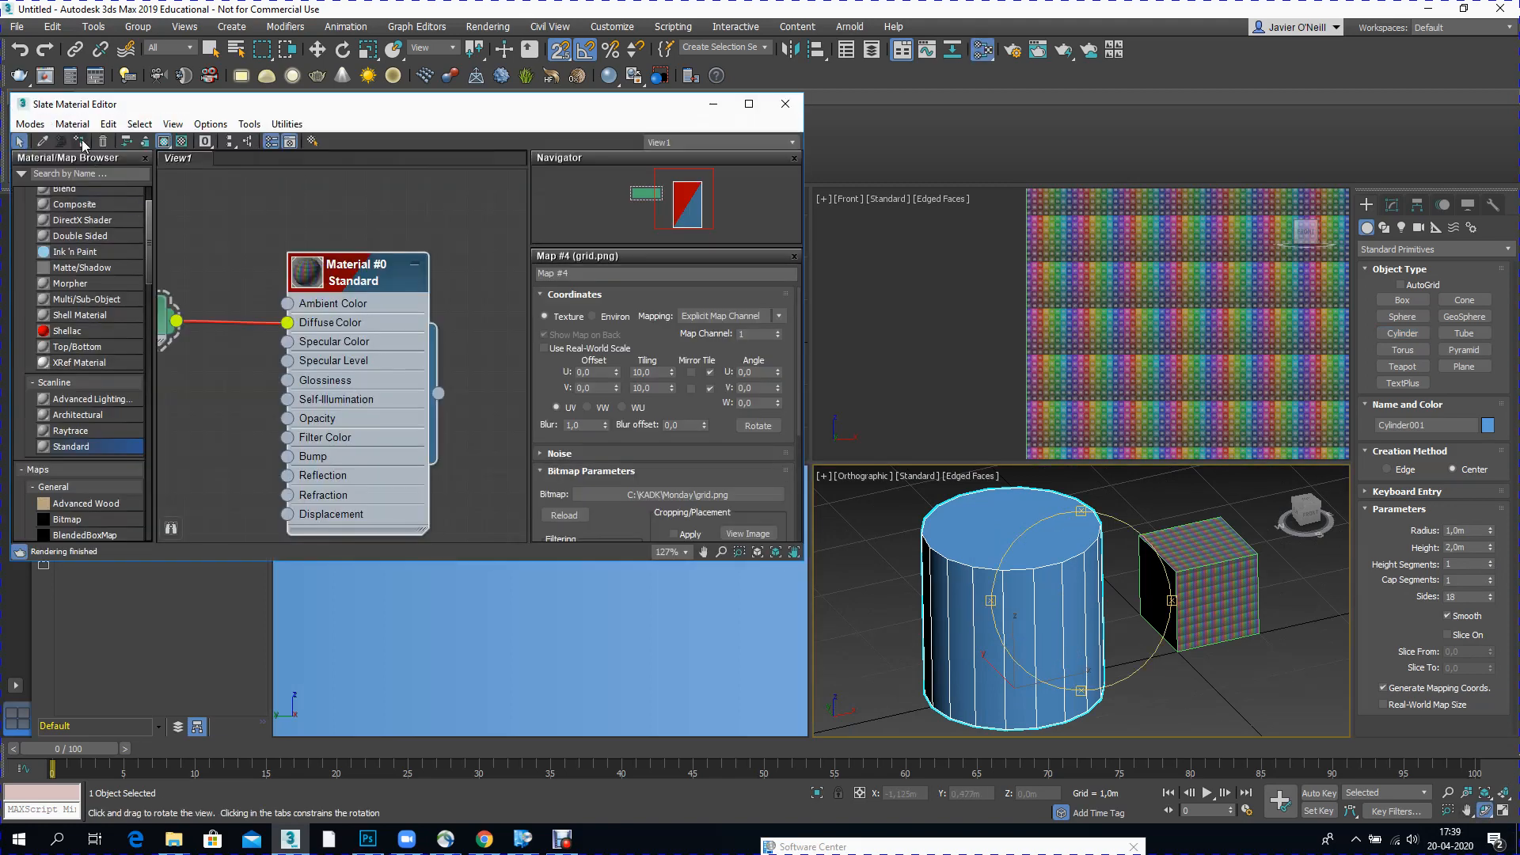
click(79, 142)
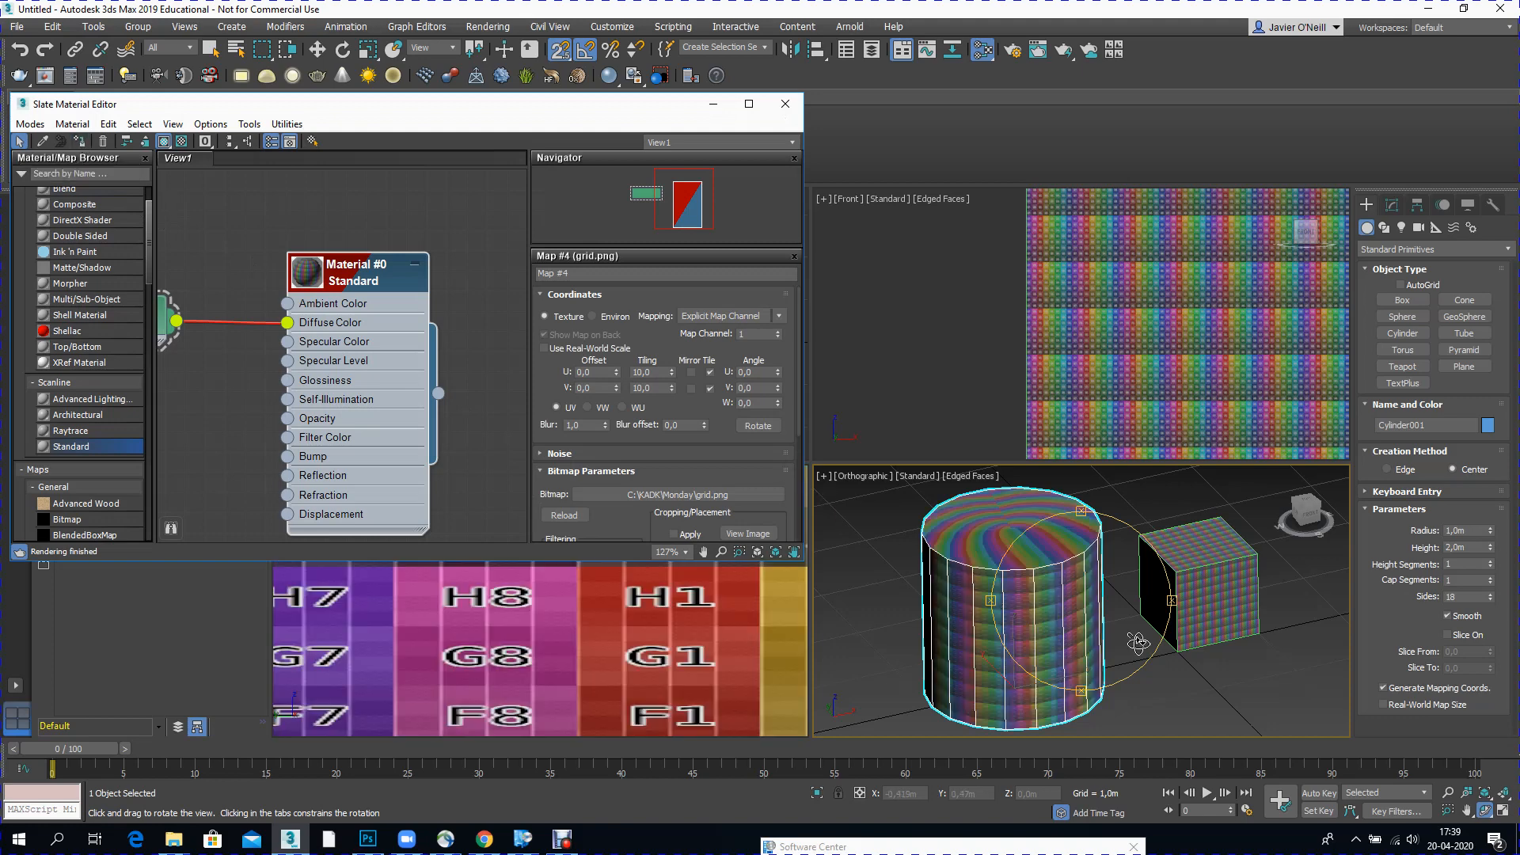
scroll(1065, 572, up, 10)
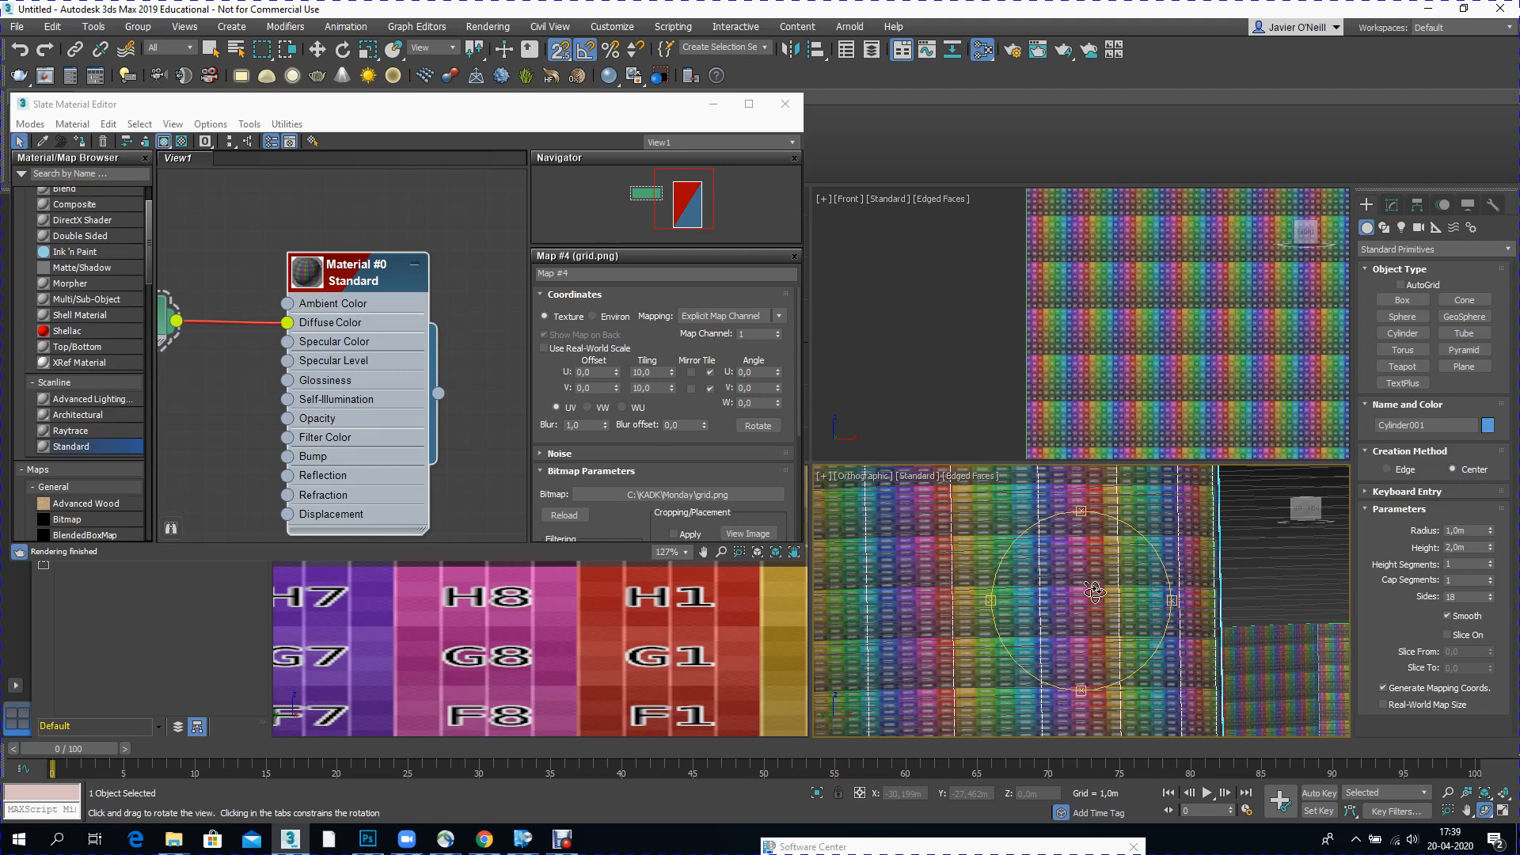
right_click(1215, 552)
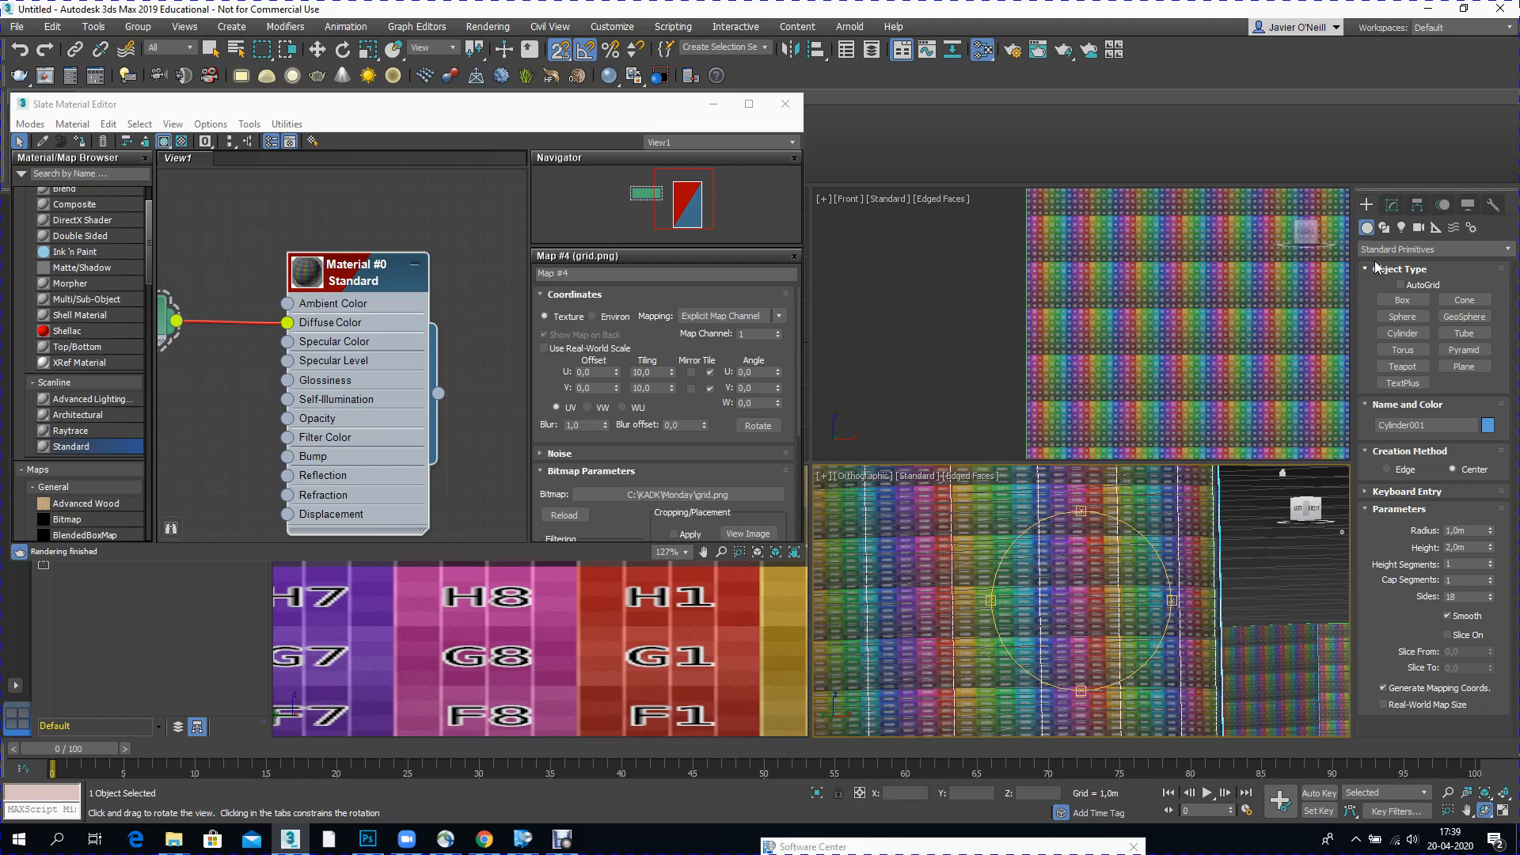
Step: Add an Unwrap UVW modifier to the cylinder, maximize the orthographic view and close the Slate Material Editor
click(1393, 207)
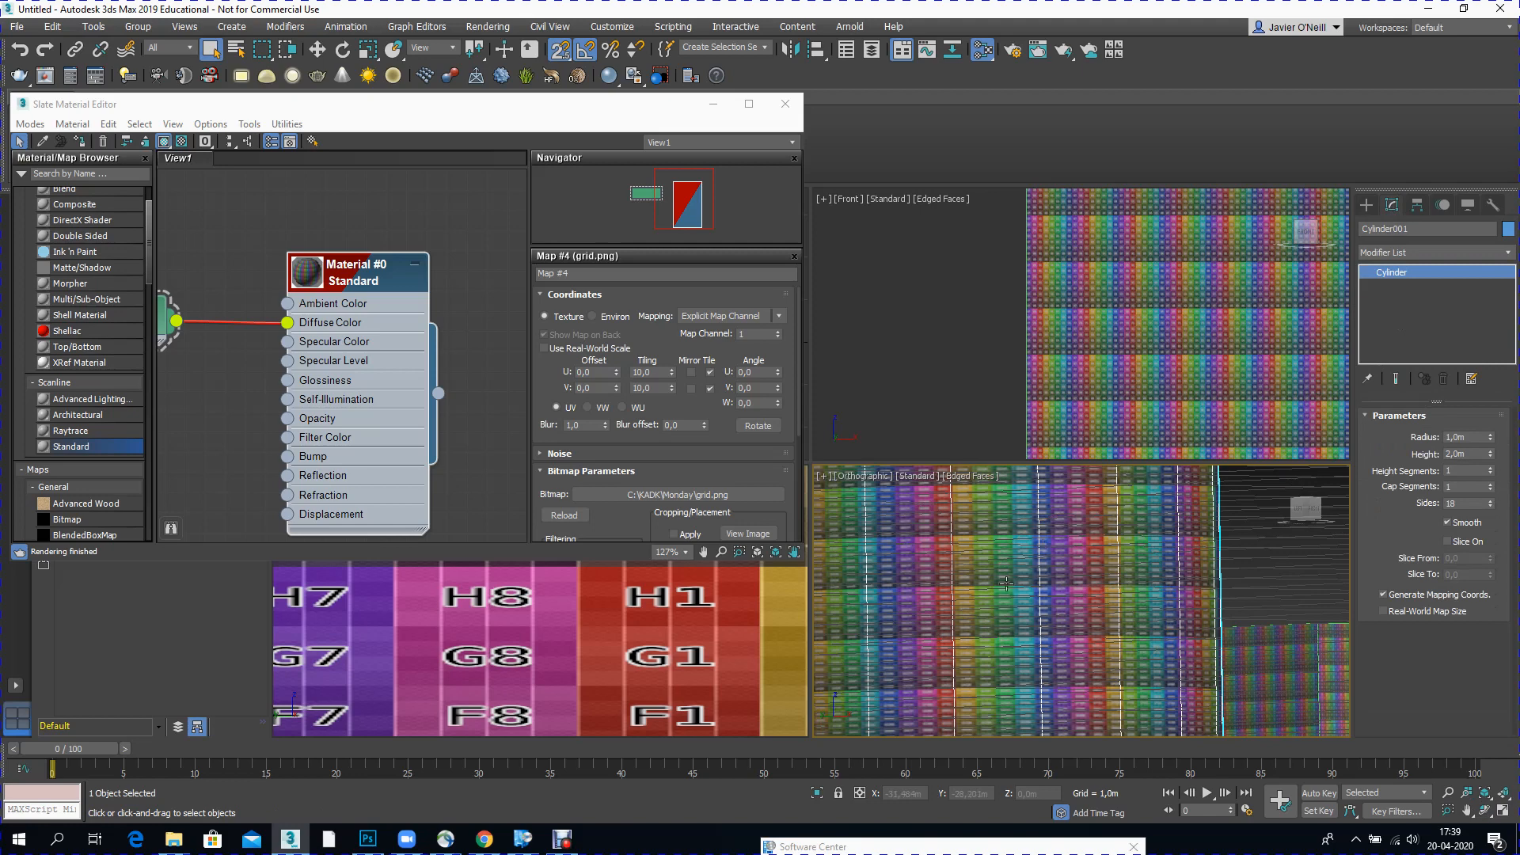
click(1509, 260)
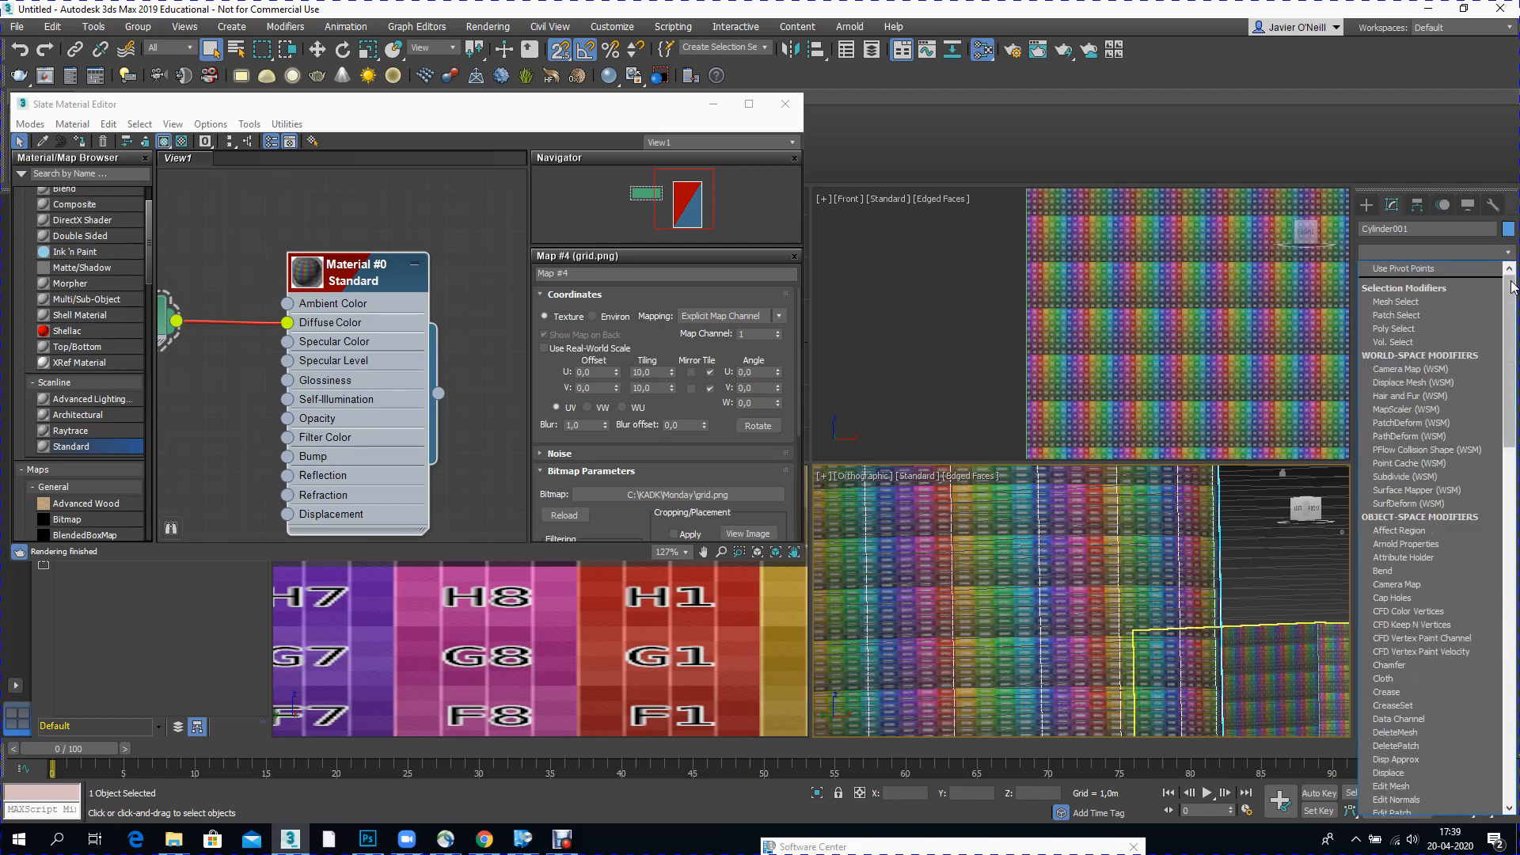
scroll(1441, 475, down, 5)
scroll(1404, 609, down, 13)
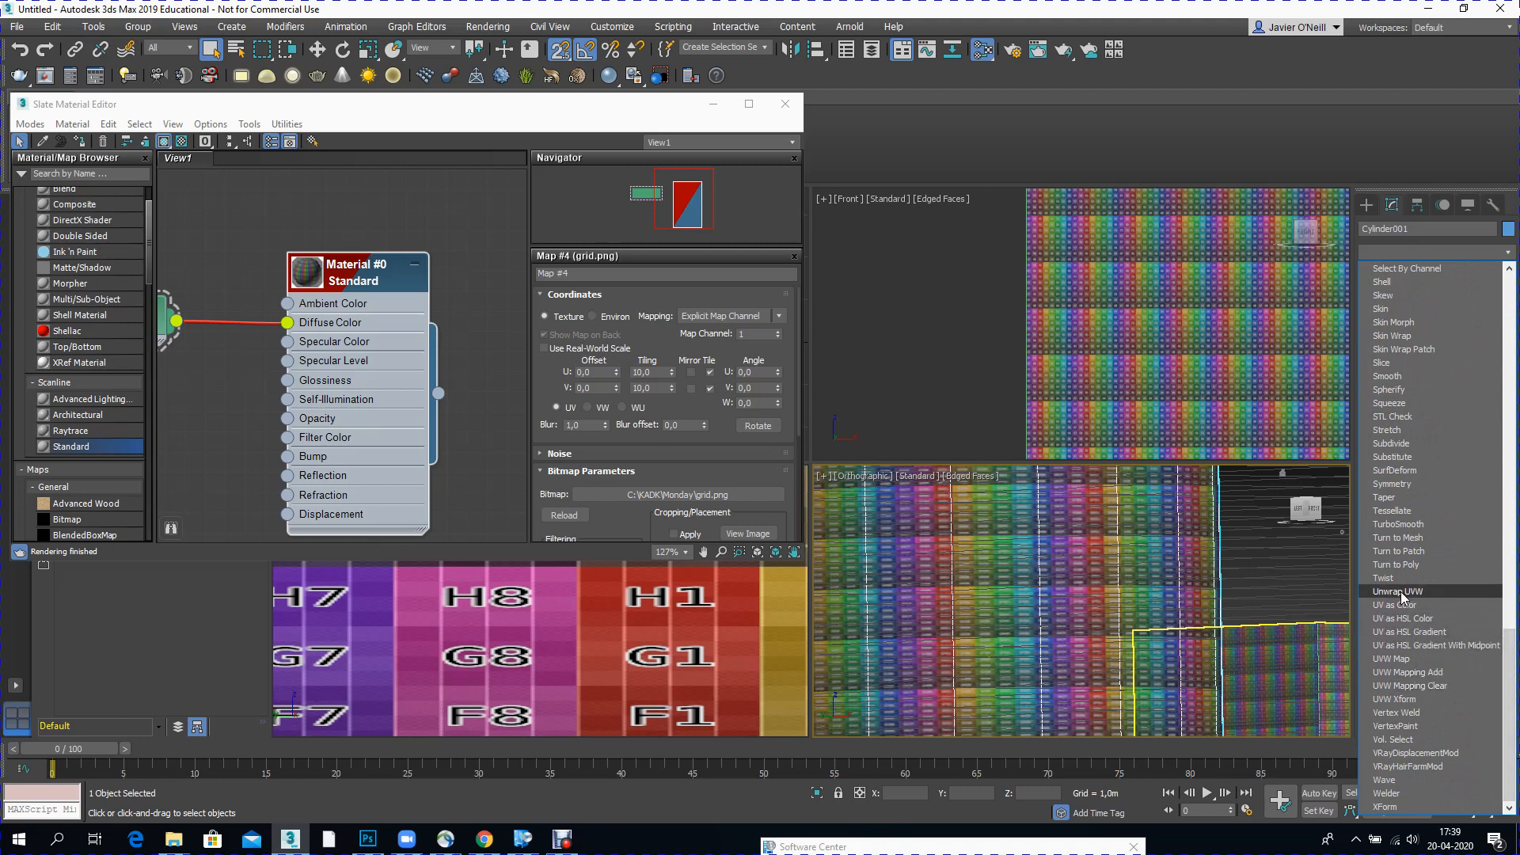
click(1403, 592)
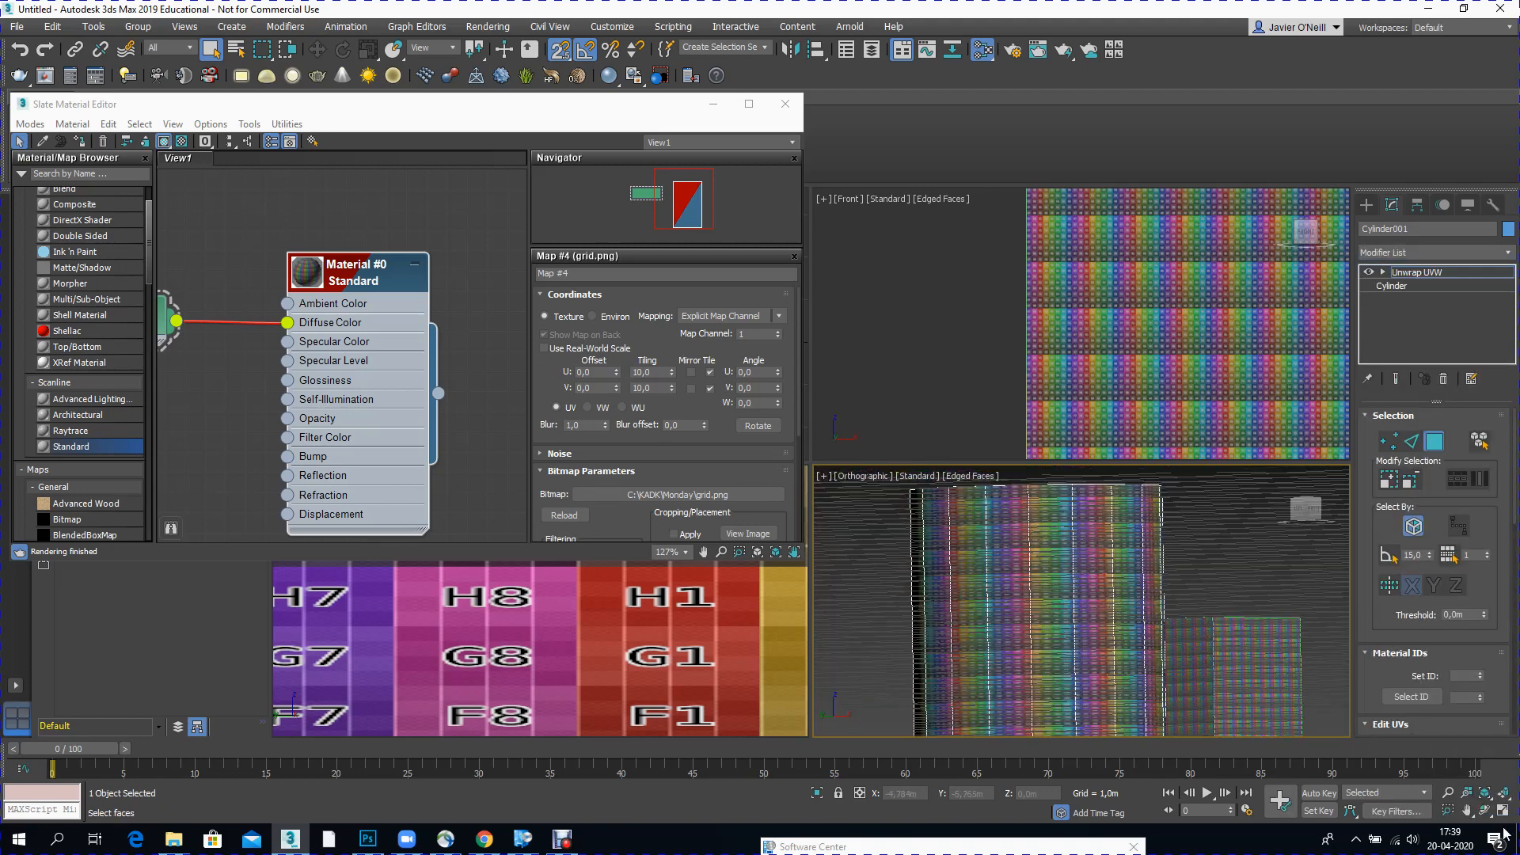
key(alt+w)
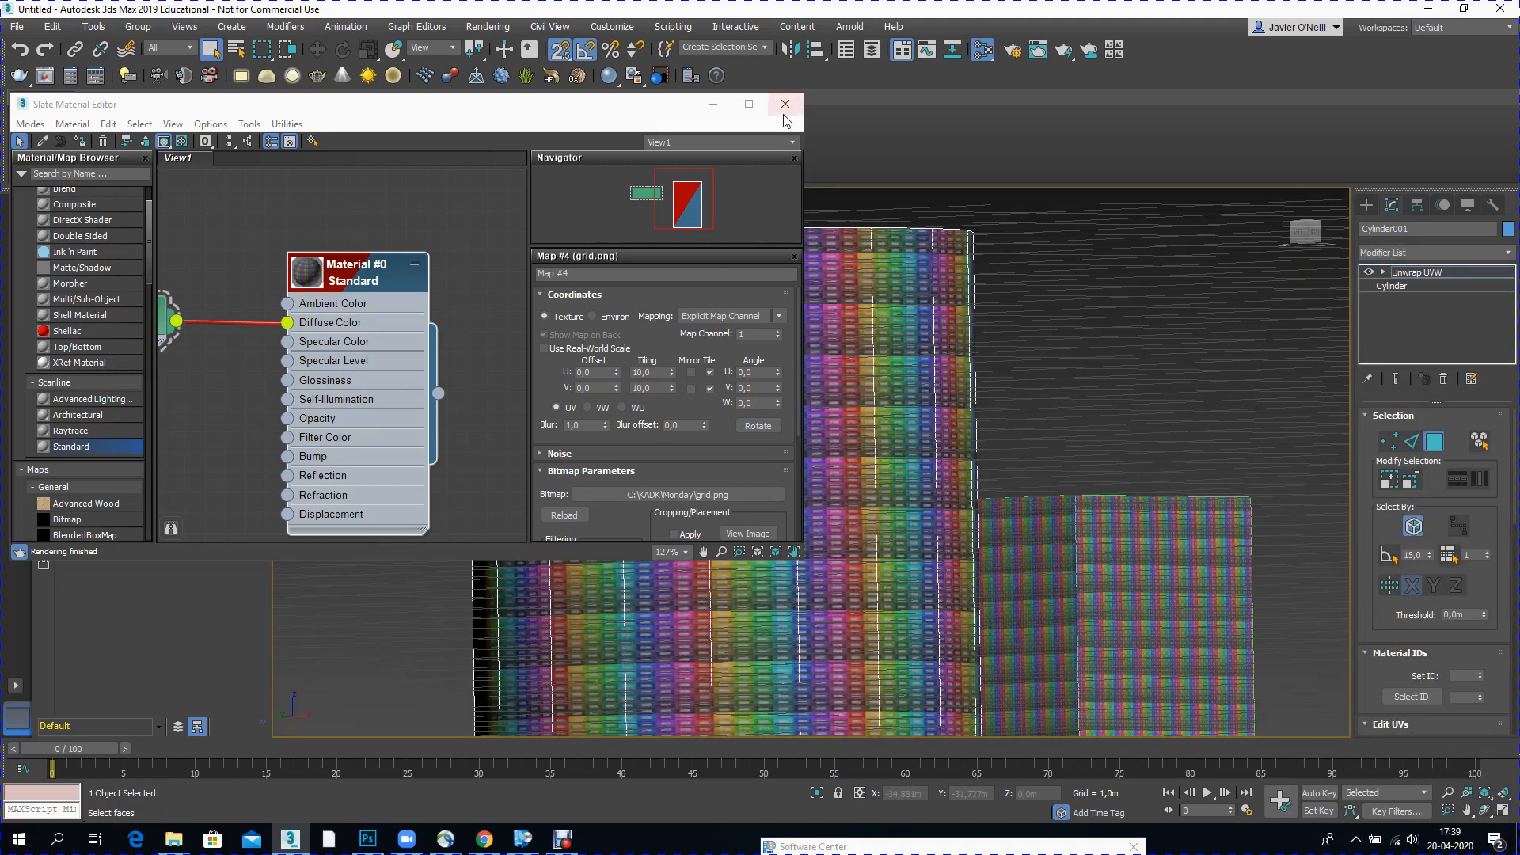
click(785, 103)
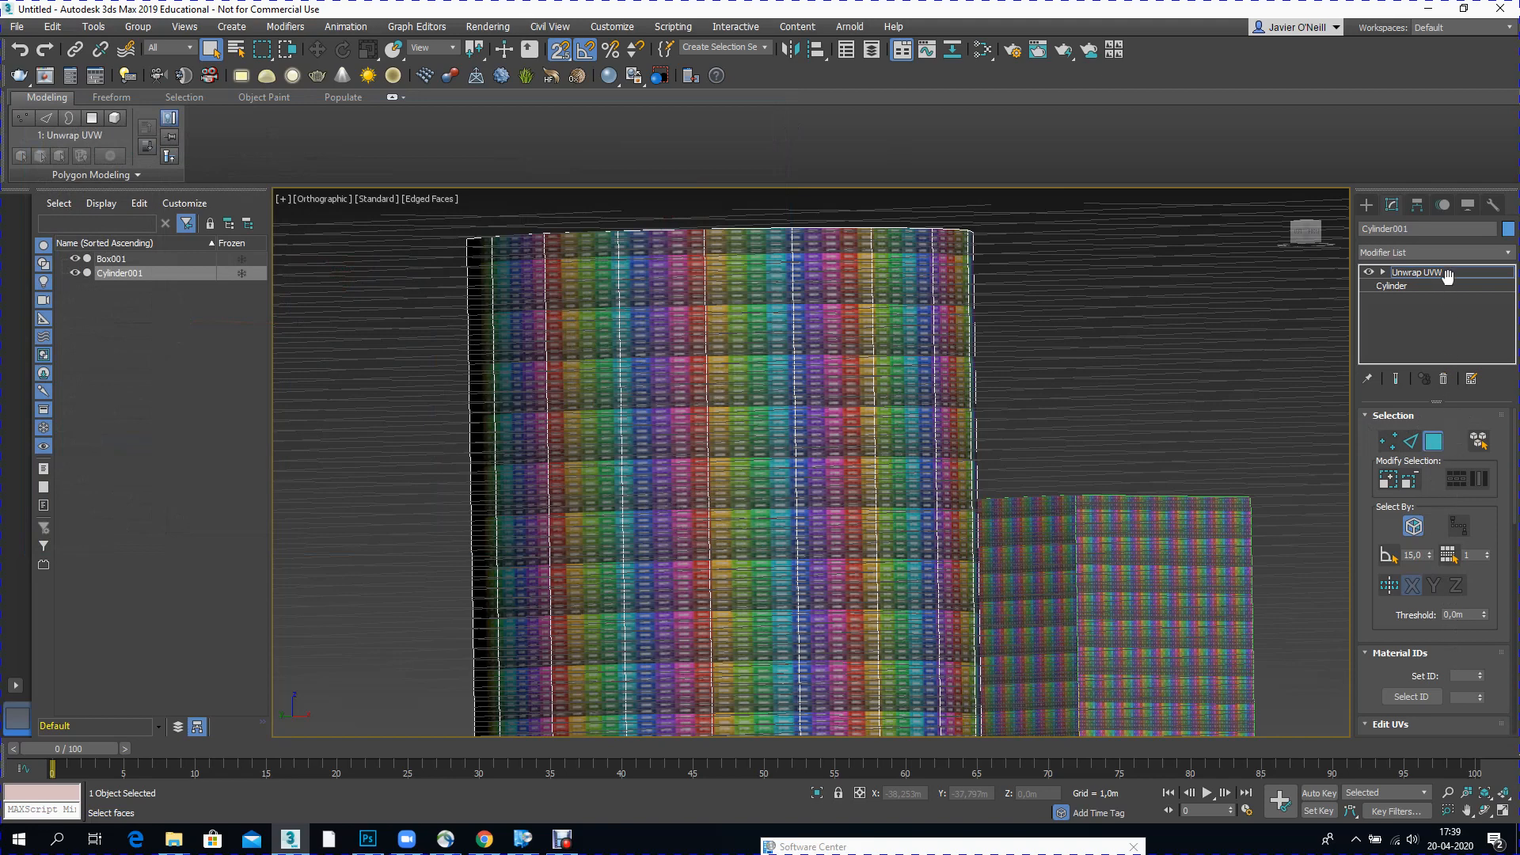
Step: Open the UV Editor for the cylinder's Unwrap UVW modifier
click(1382, 273)
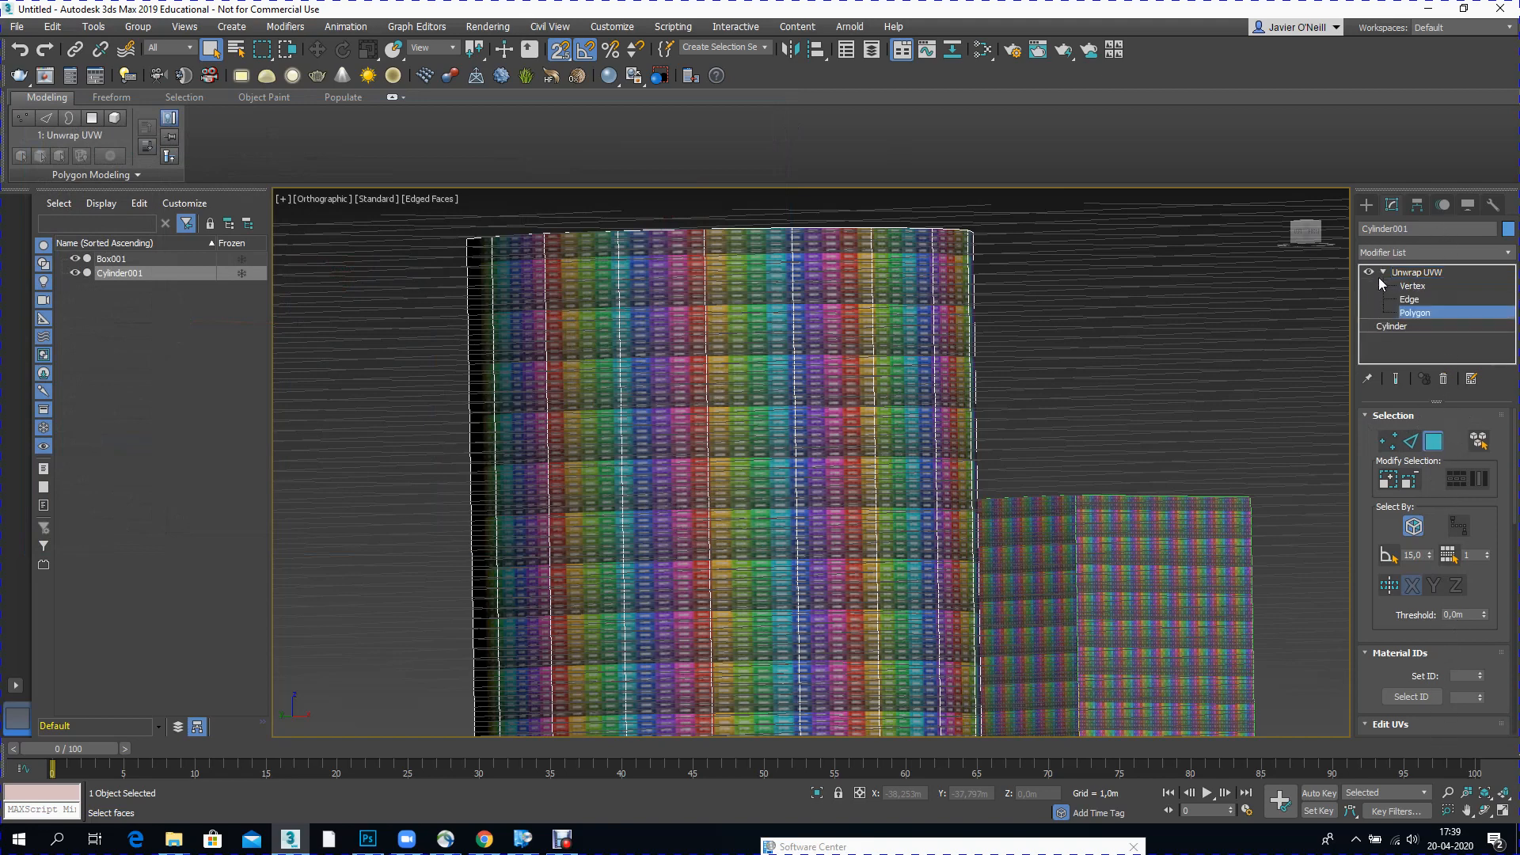
drag(1369, 527, 1366, 342)
click(1397, 468)
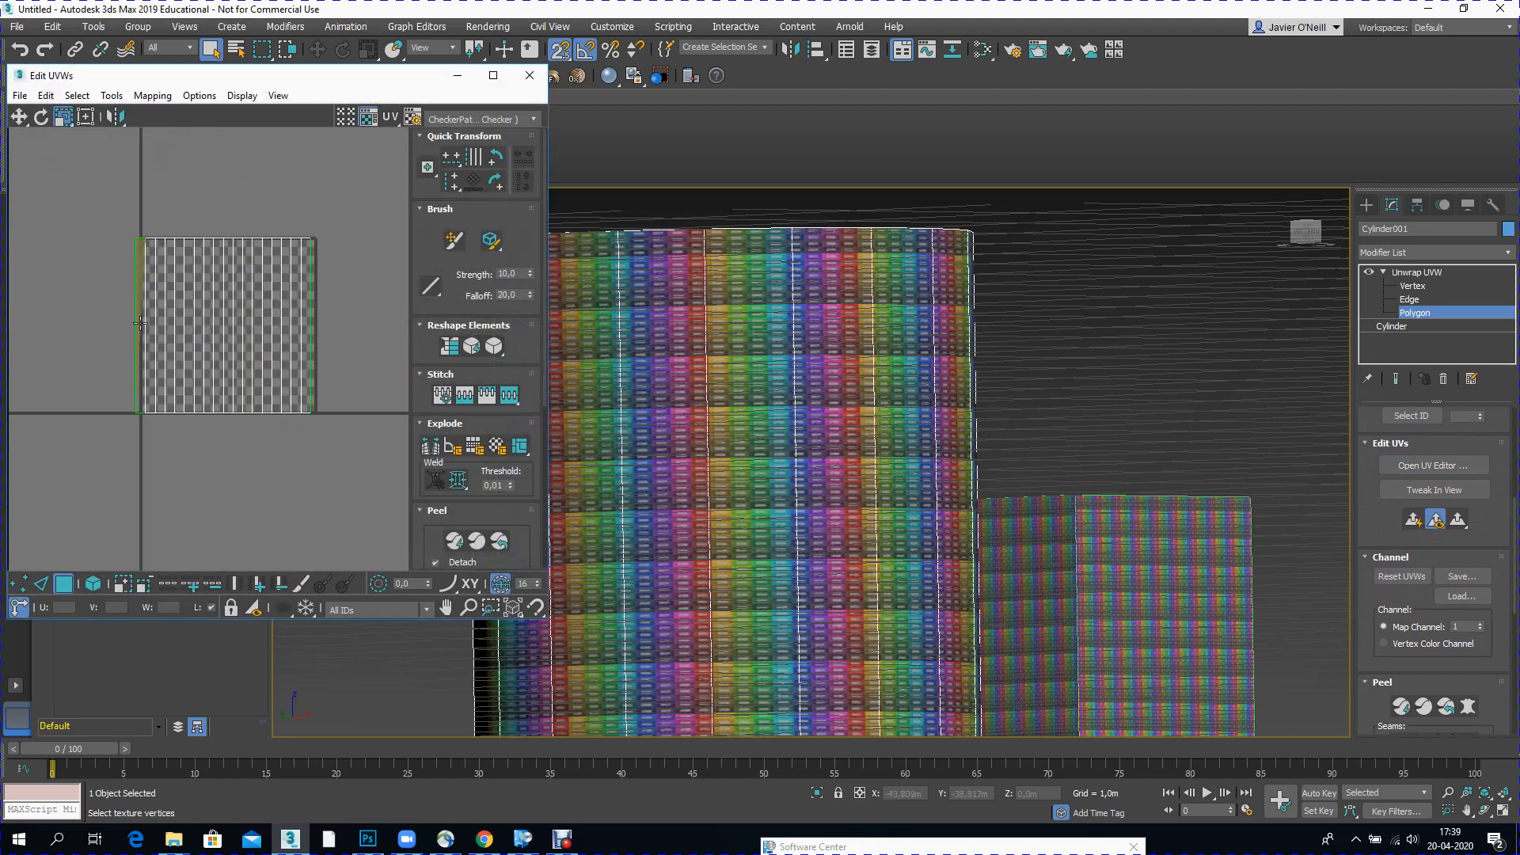
Step: Break the cylinder's side faces off as their own UV shell and move it above the texture tile
drag(161, 348, 365, 375)
click(1484, 810)
drag(805, 382, 852, 420)
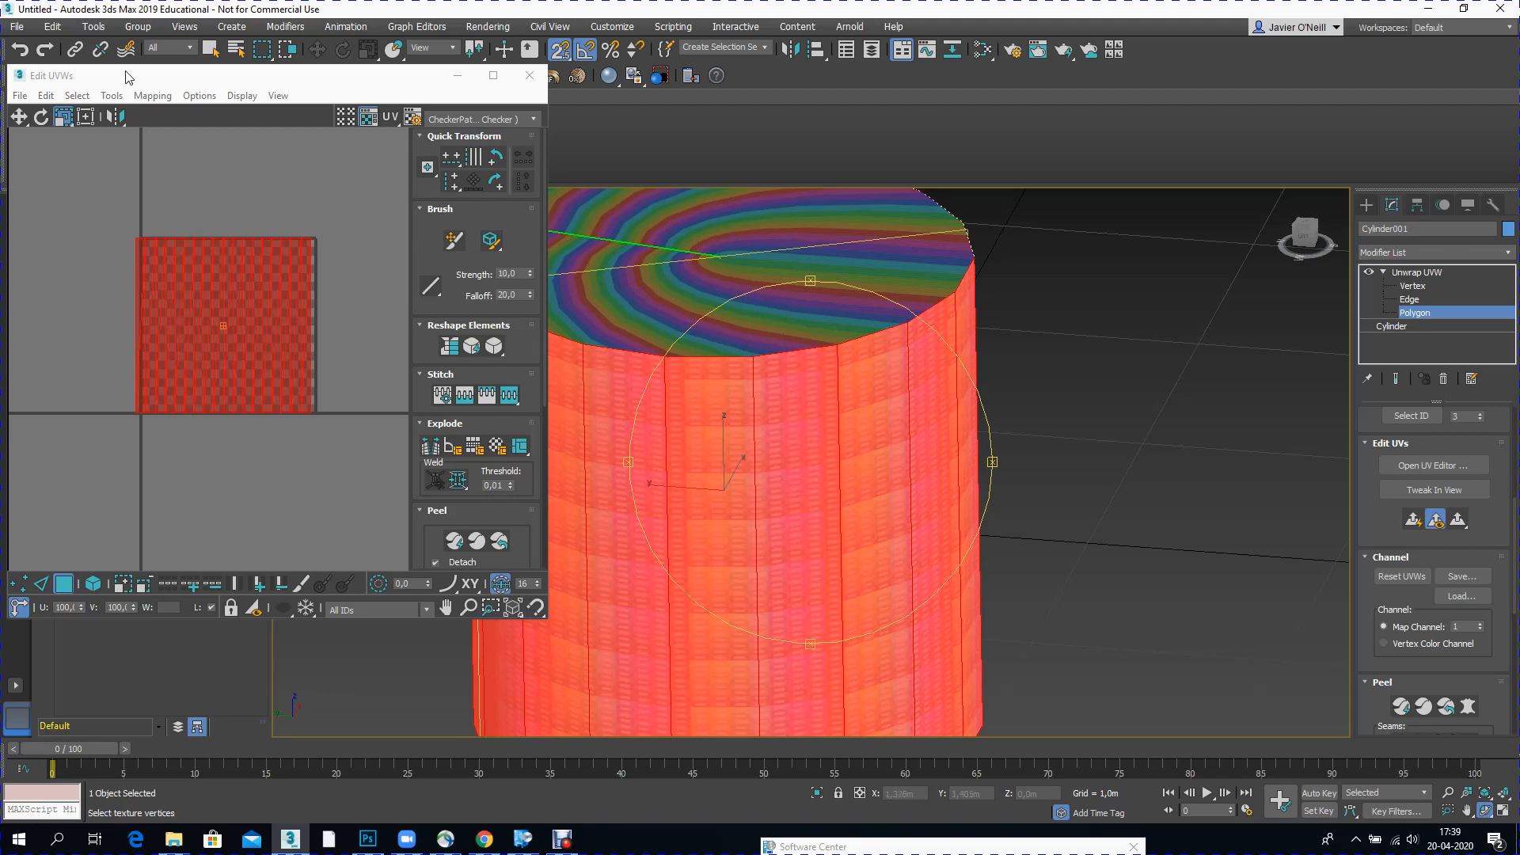
click(111, 96)
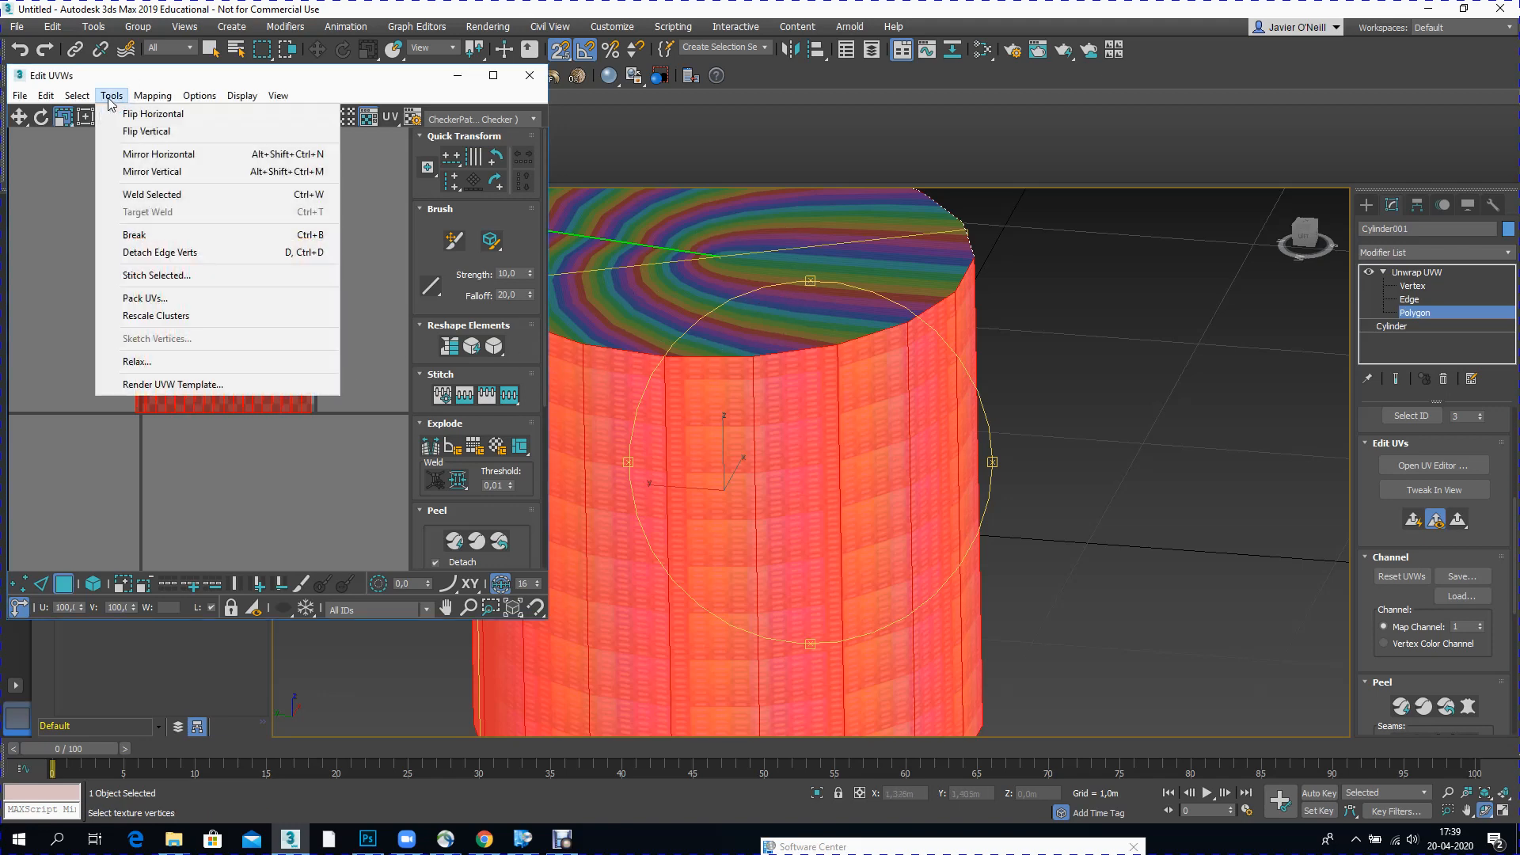
click(157, 235)
click(19, 116)
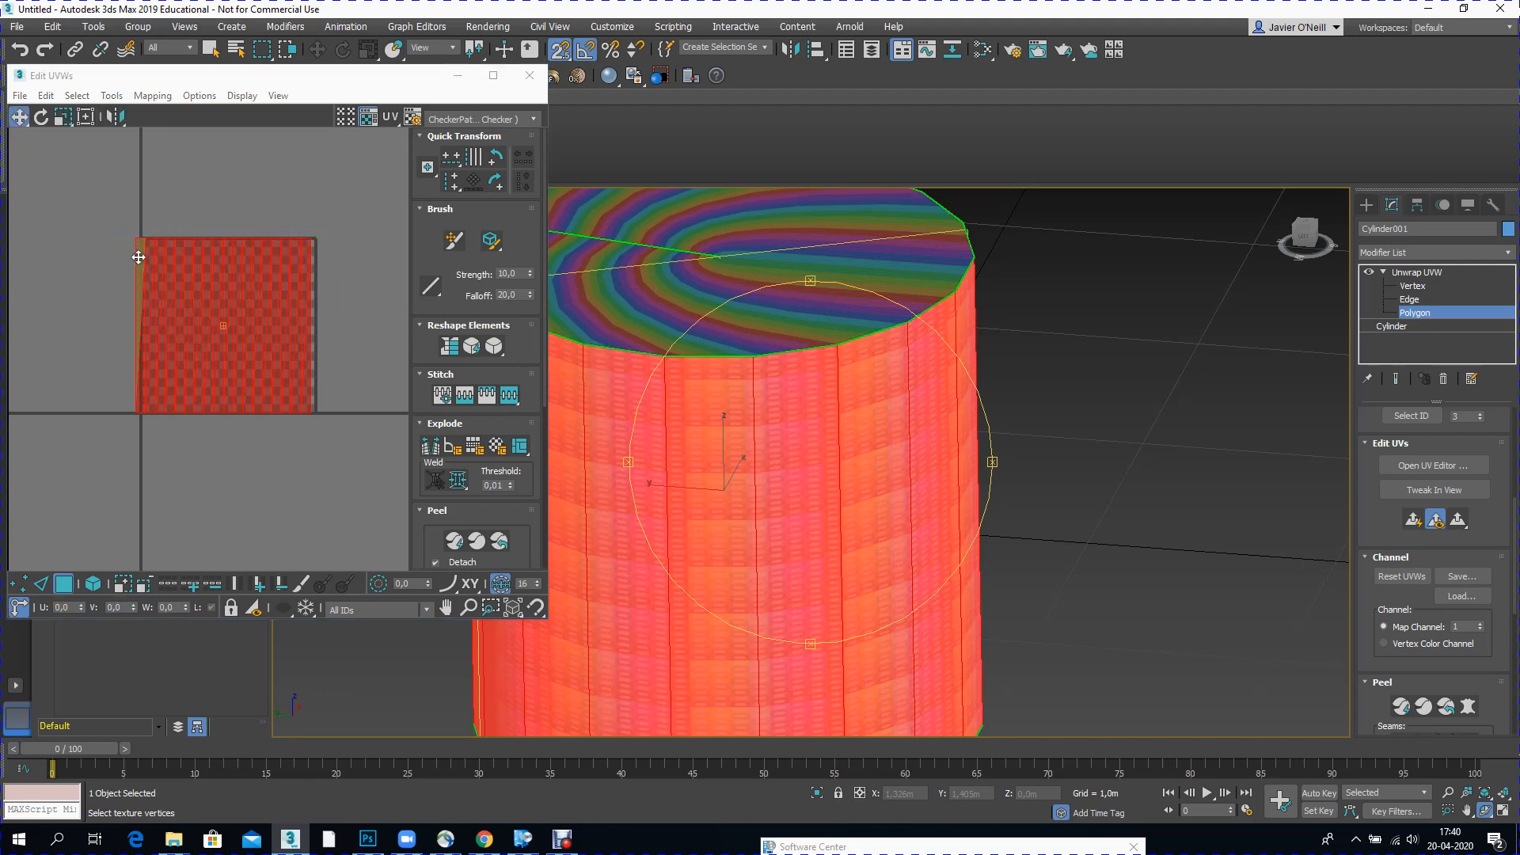
drag(177, 285, 185, 117)
alt+middle_drag(634, 441, 816, 486)
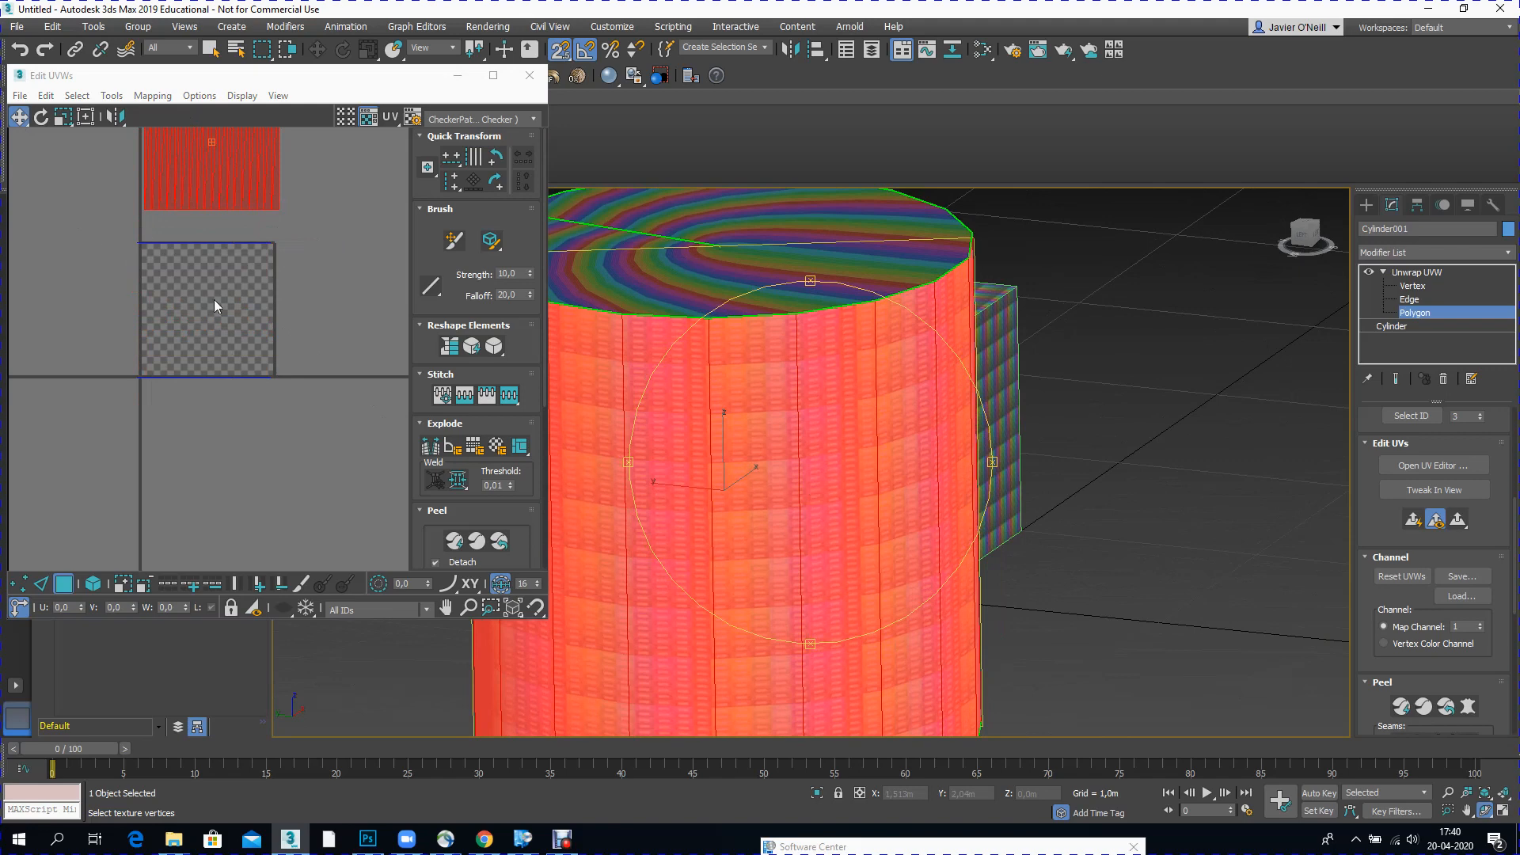
Step: Move the cylinder's side UV shell beside the texture tile and reshape it wider and shorter with the Freeform tool
scroll(199, 216, down, 3)
drag(165, 172, 295, 250)
click(86, 117)
alt+middle_drag(790, 465, 787, 444)
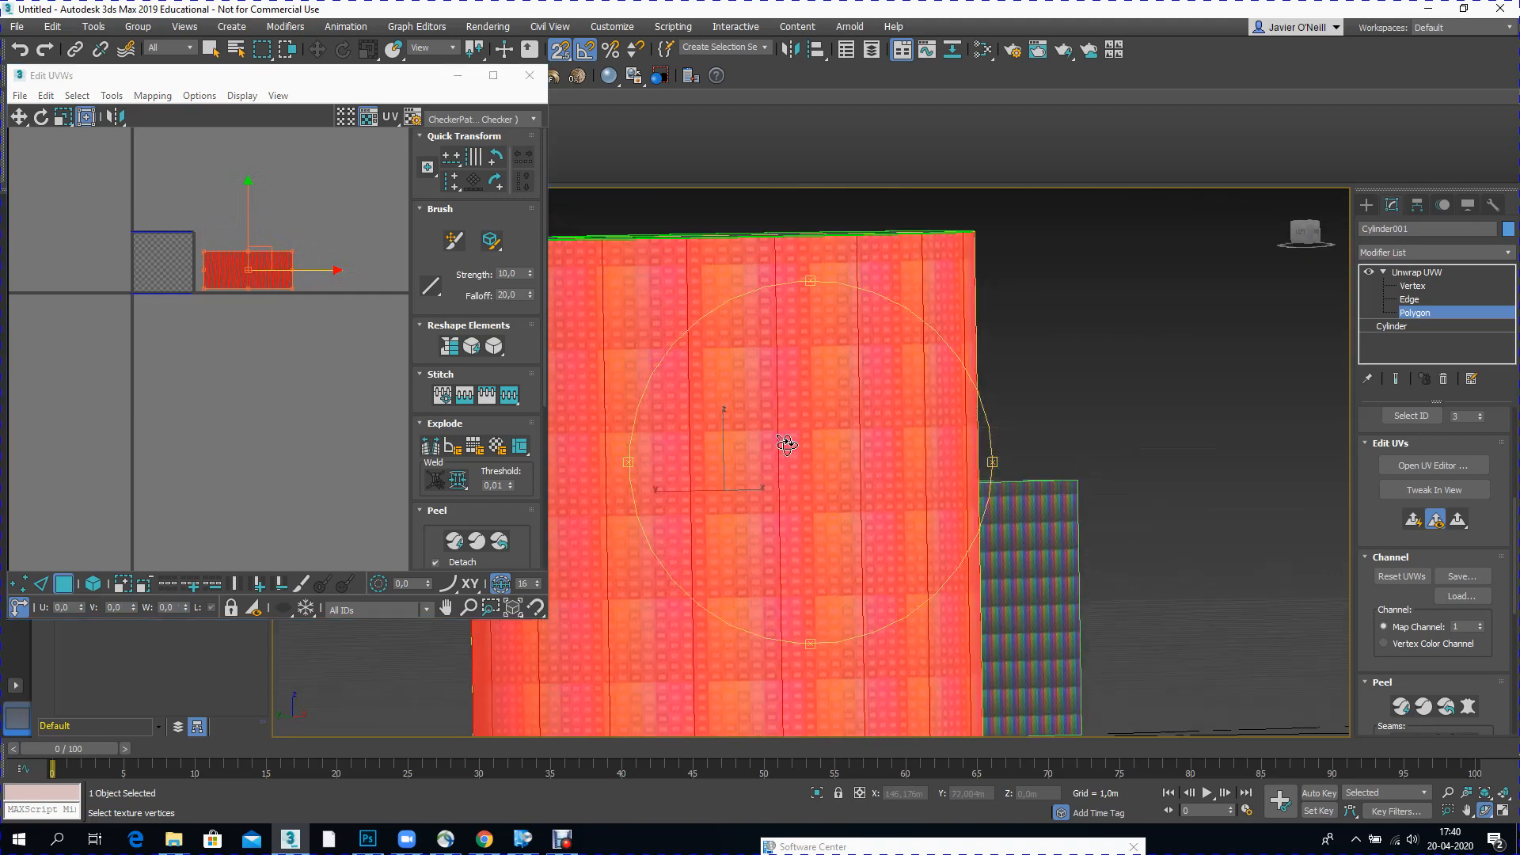
Step: Select the cylinder's cap faces in the UV Editor and peel them into flat circular shells
drag(278, 80, 274, 88)
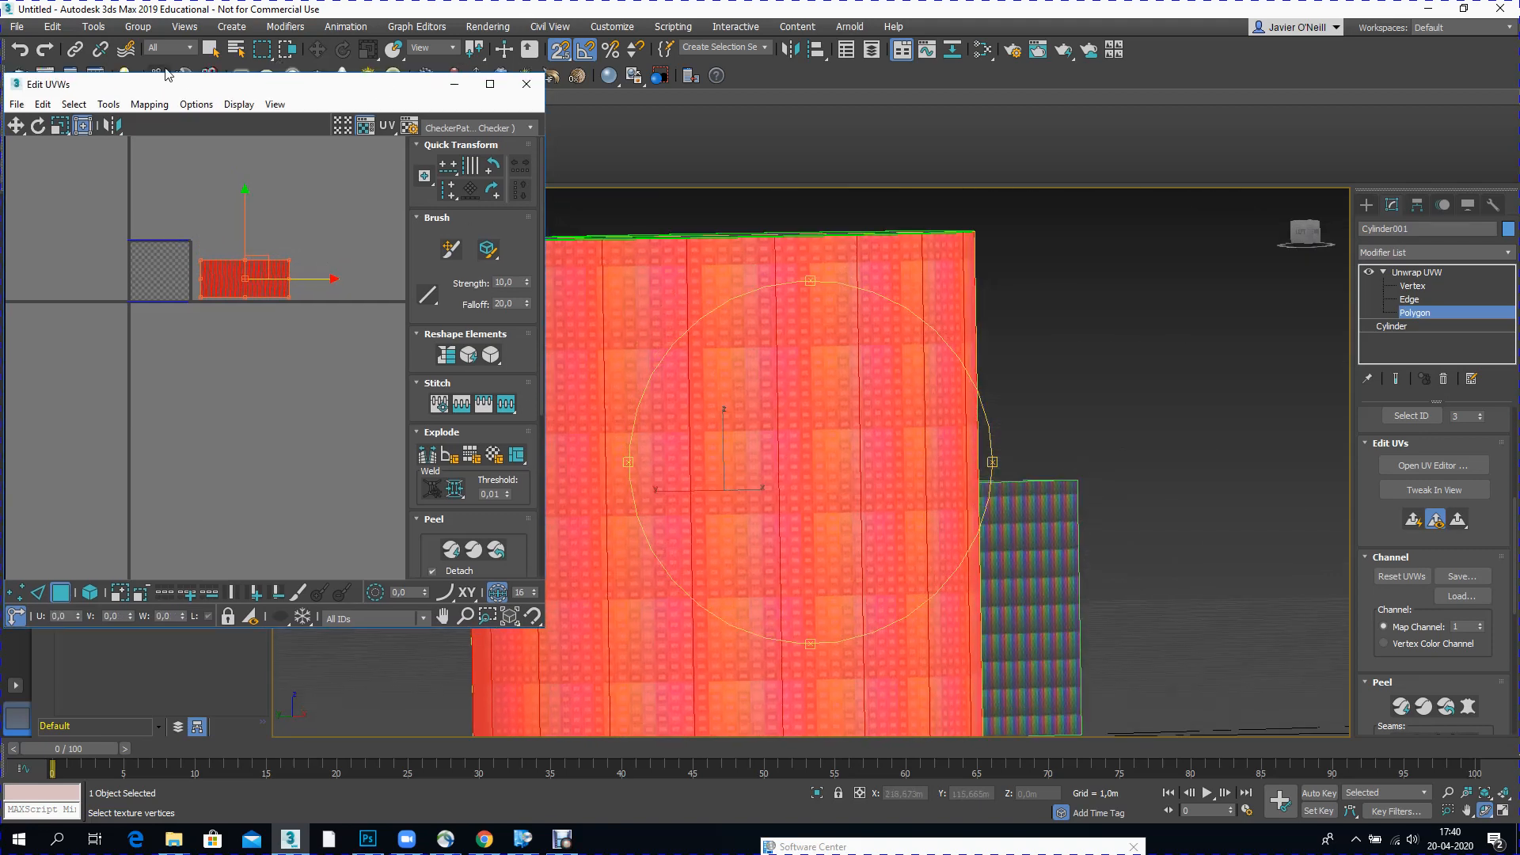
click(136, 194)
drag(106, 182, 188, 313)
click(1445, 706)
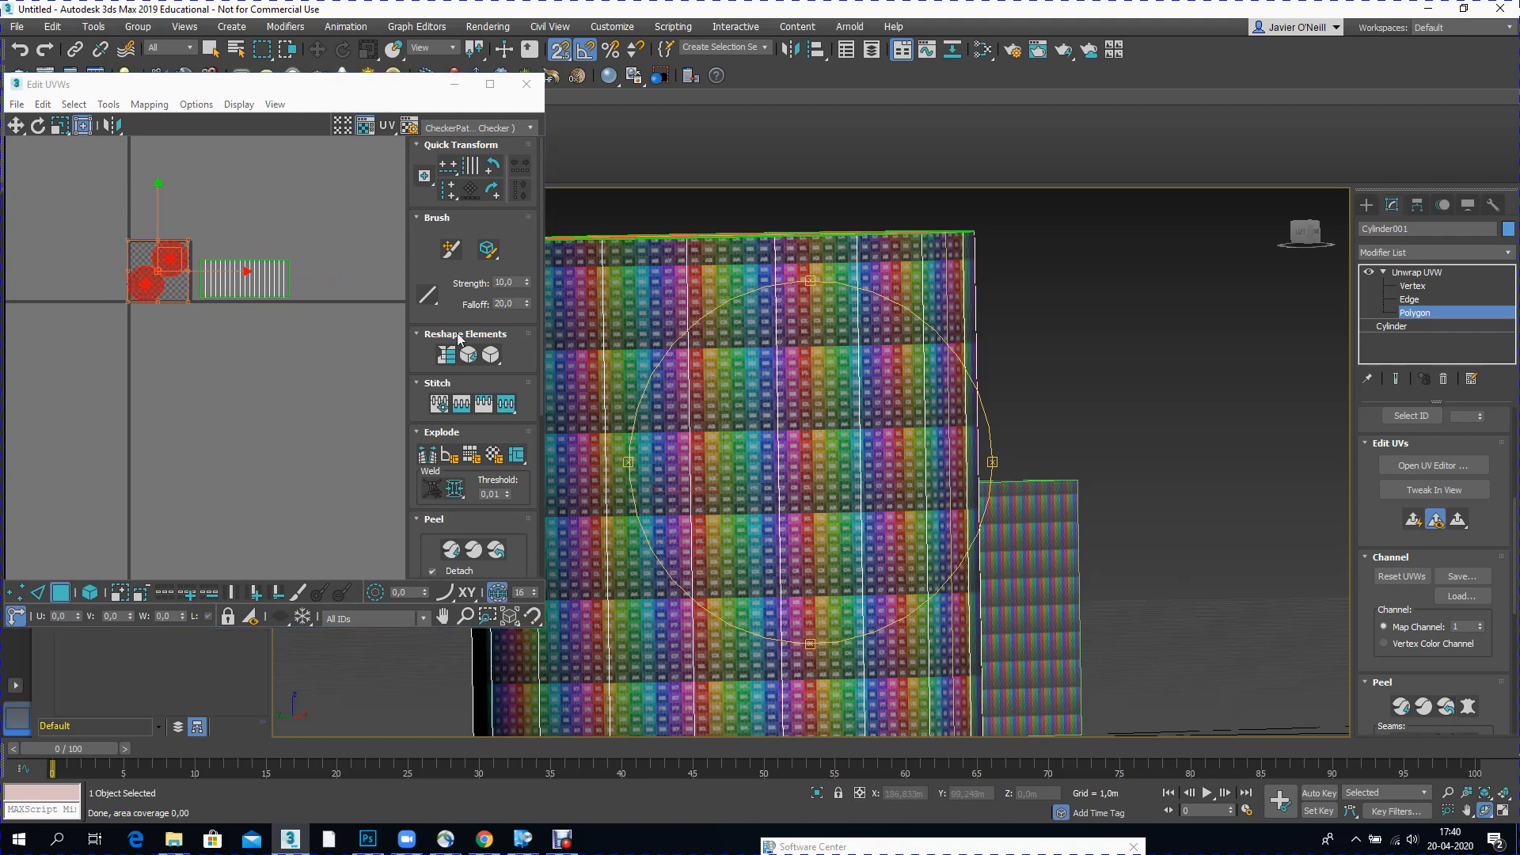
mouse_move(776, 441)
alt+middle_down()
mouse_move(805, 544)
mouse_move(775, 467)
alt+middle_up()
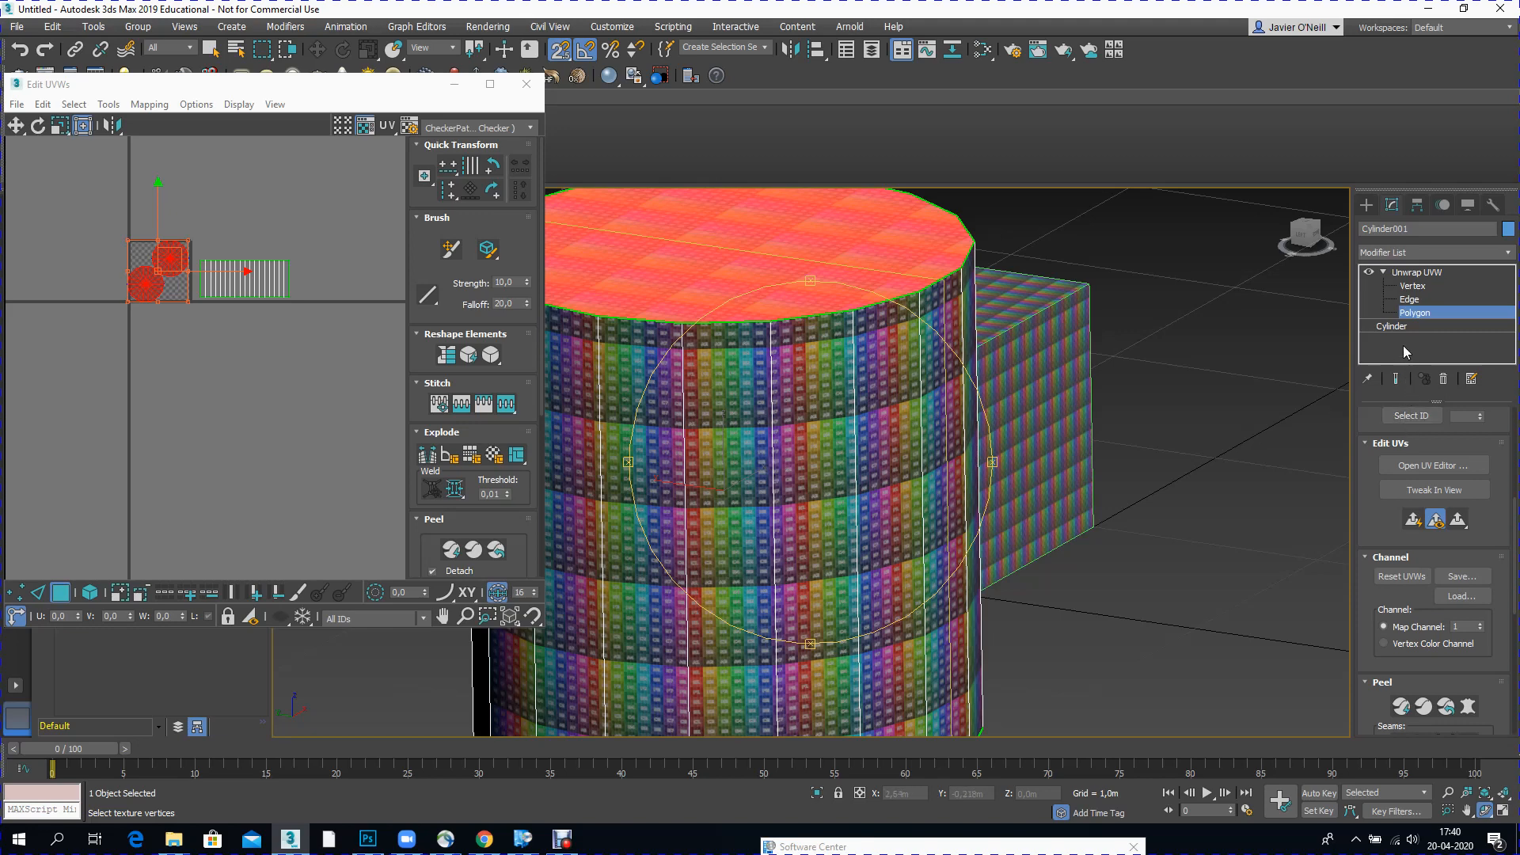
Step: Delete the Unwrap UVW modifier from the cylinder
scroll(855, 428, down, 6)
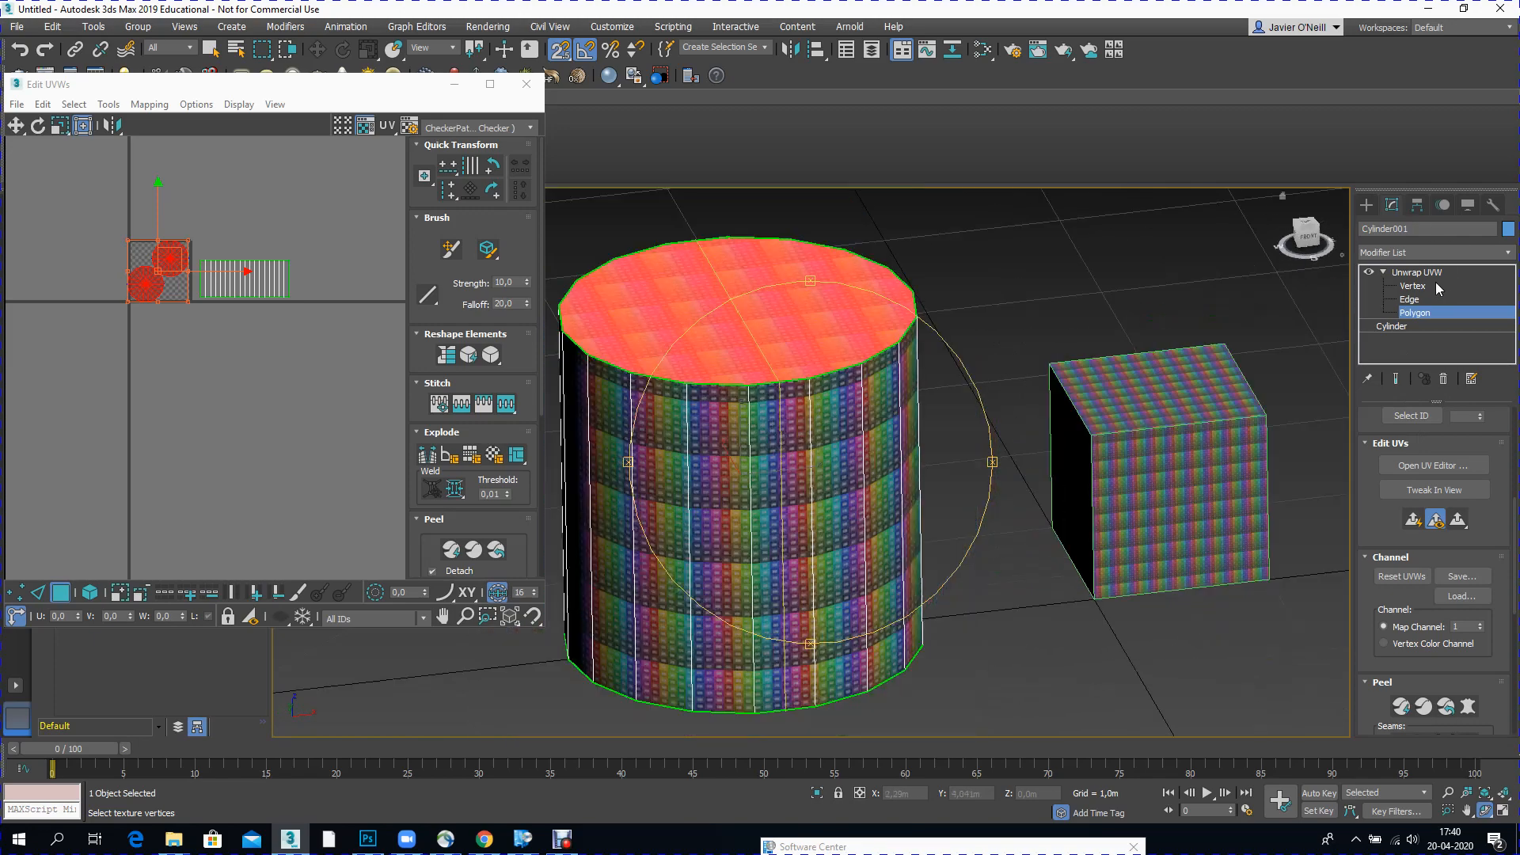
click(1417, 272)
right_click(1428, 277)
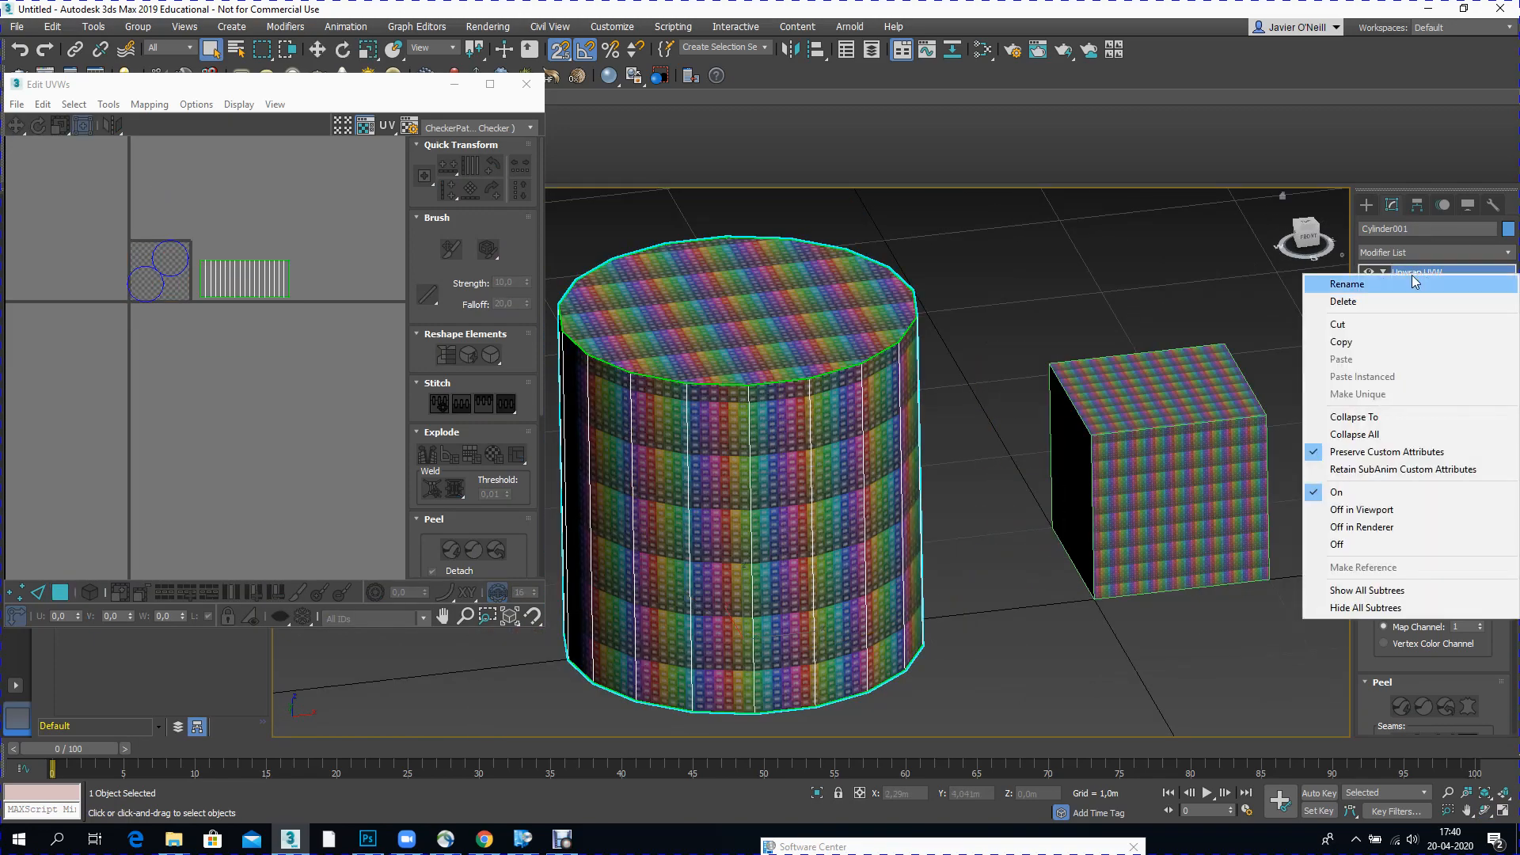
click(1367, 297)
click(1055, 316)
Step: Delete the cylinder and select the box
click(778, 428)
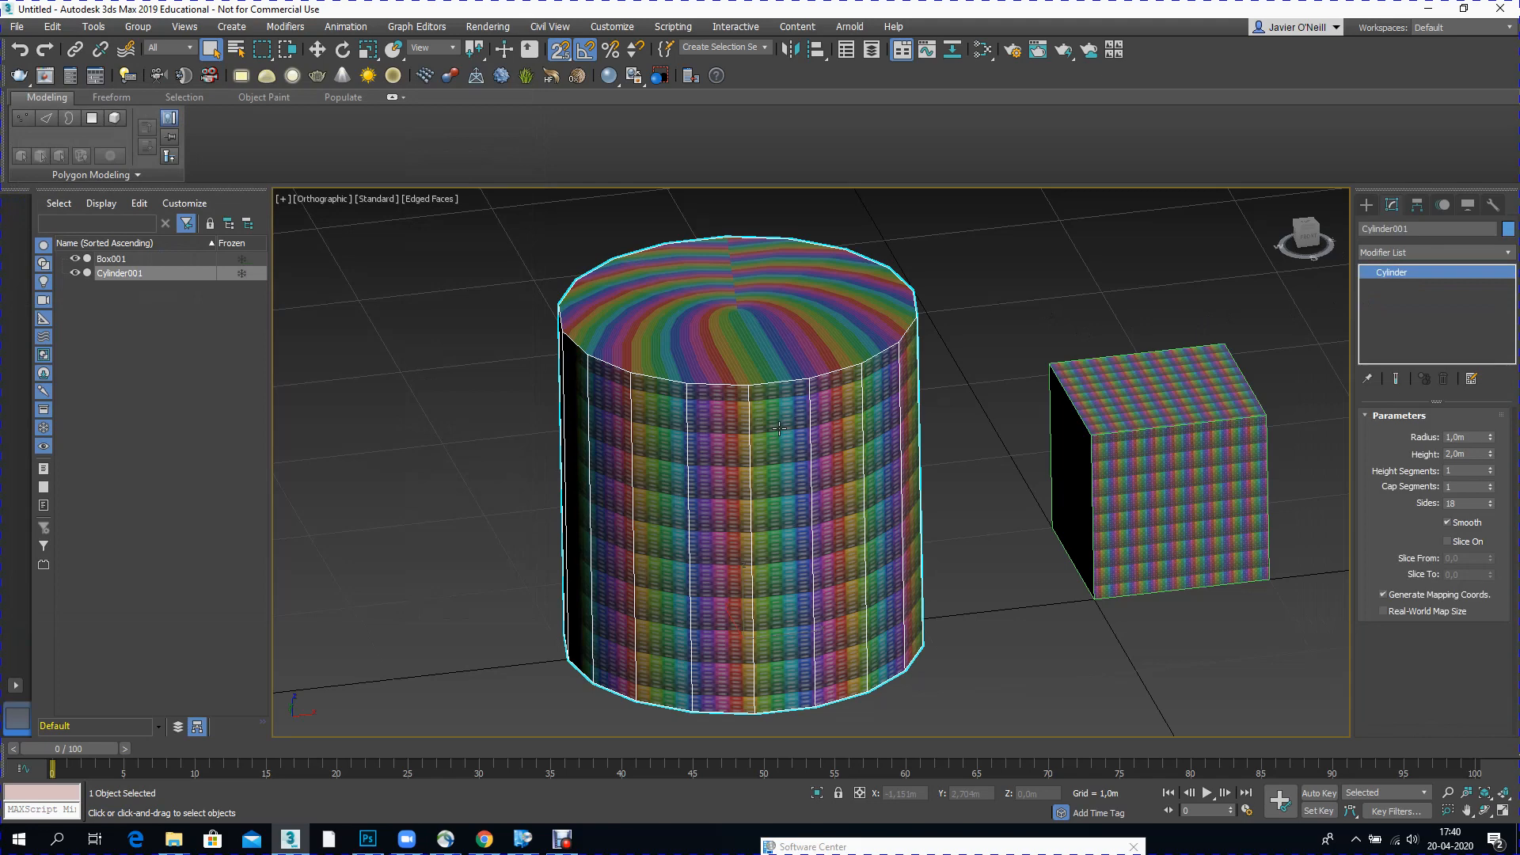
key(Delete)
click(1105, 428)
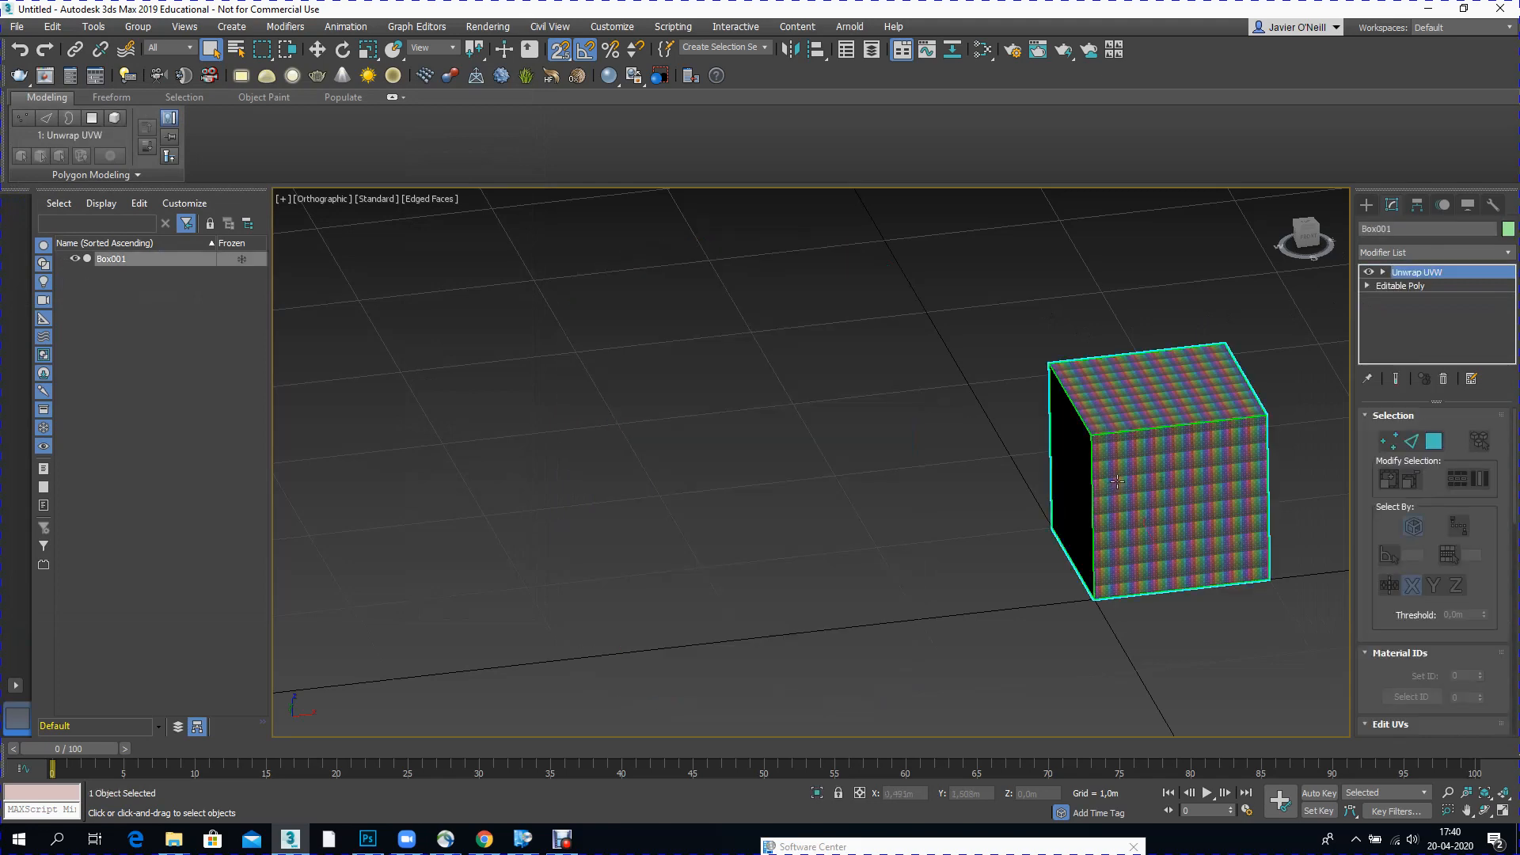
Step: Delete the box from the scene and show the Front view as a single full-size viewport
key(Delete)
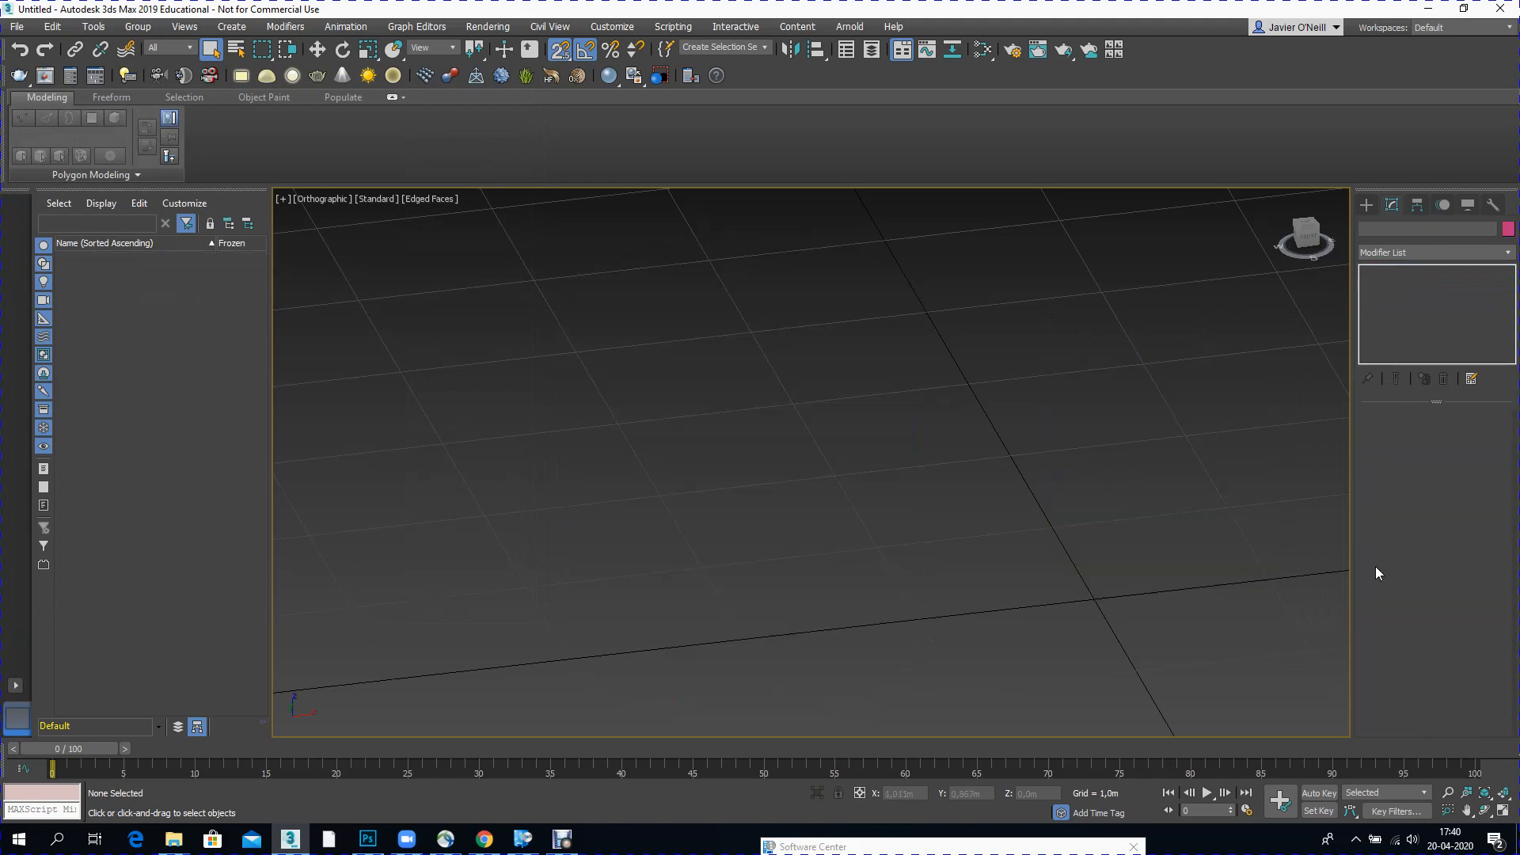
click(1503, 810)
click(947, 366)
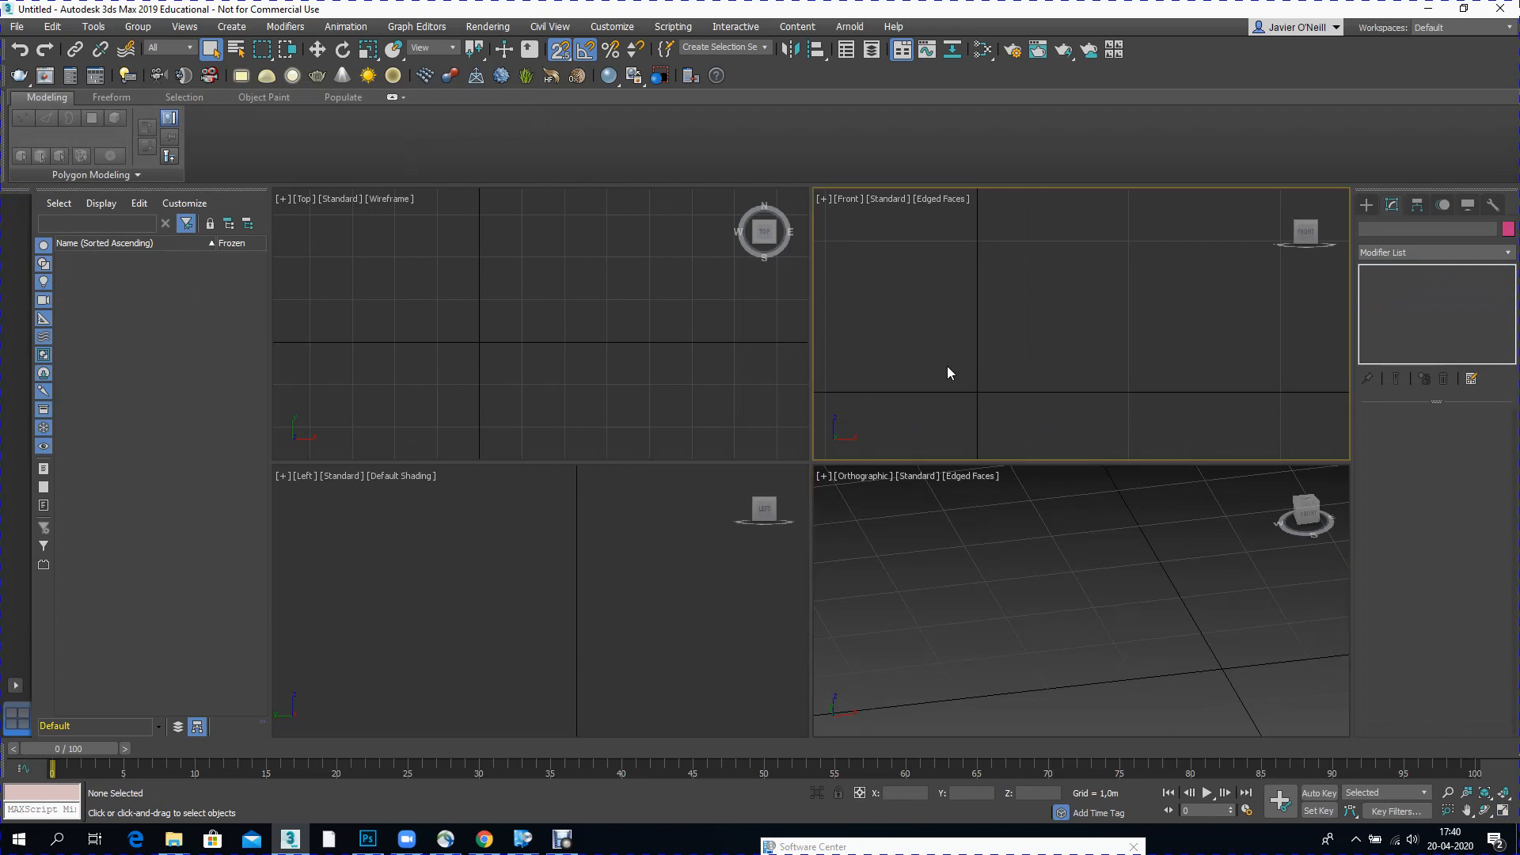
click(1504, 811)
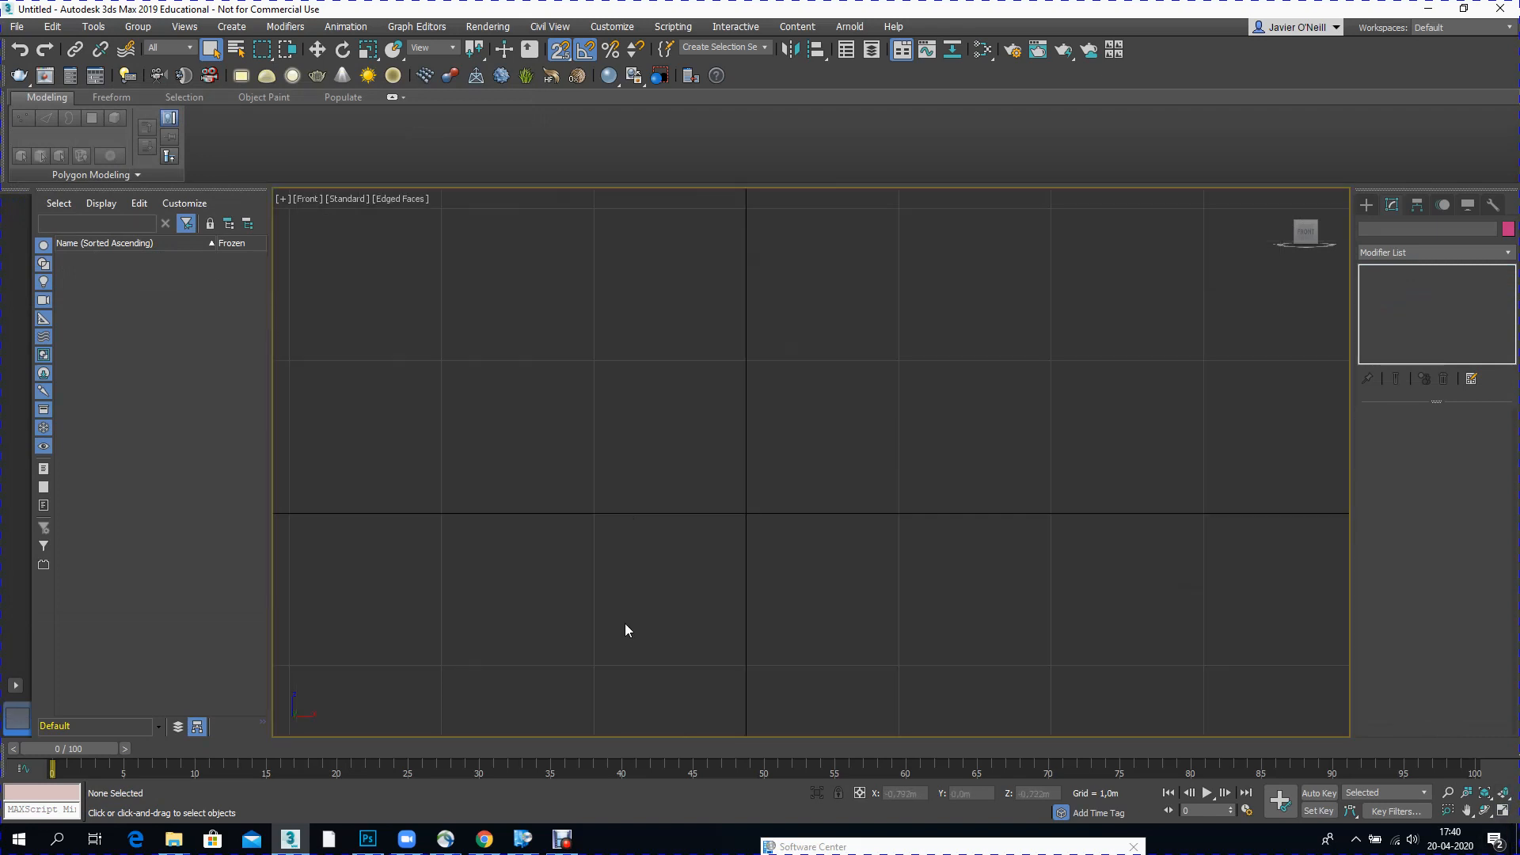
Step: Draw an open, S-shaped curved spline with the Line tool through five points across the Front view
click(1366, 204)
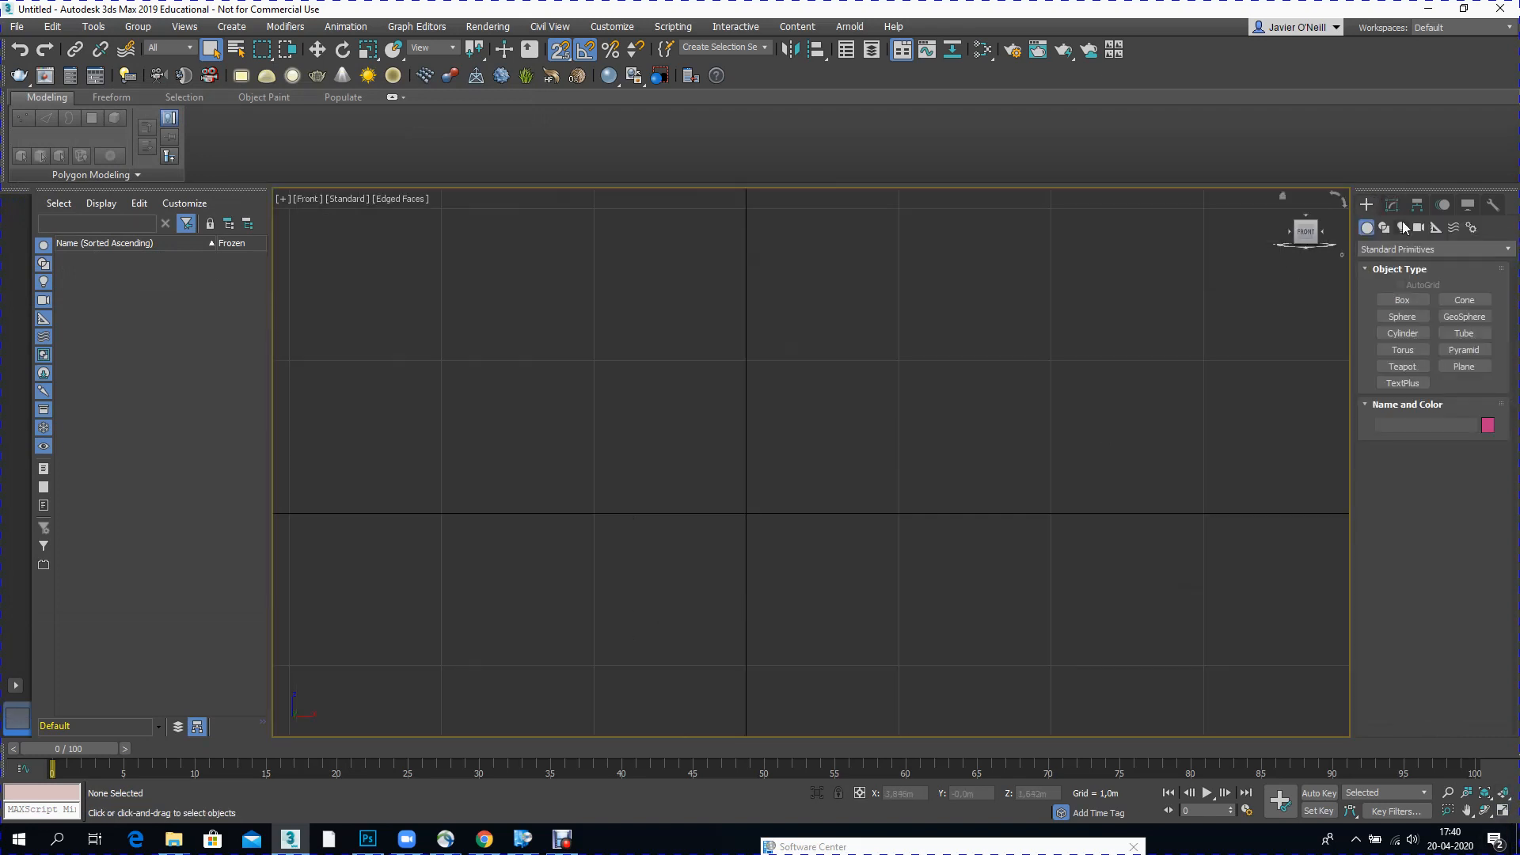
click(1384, 227)
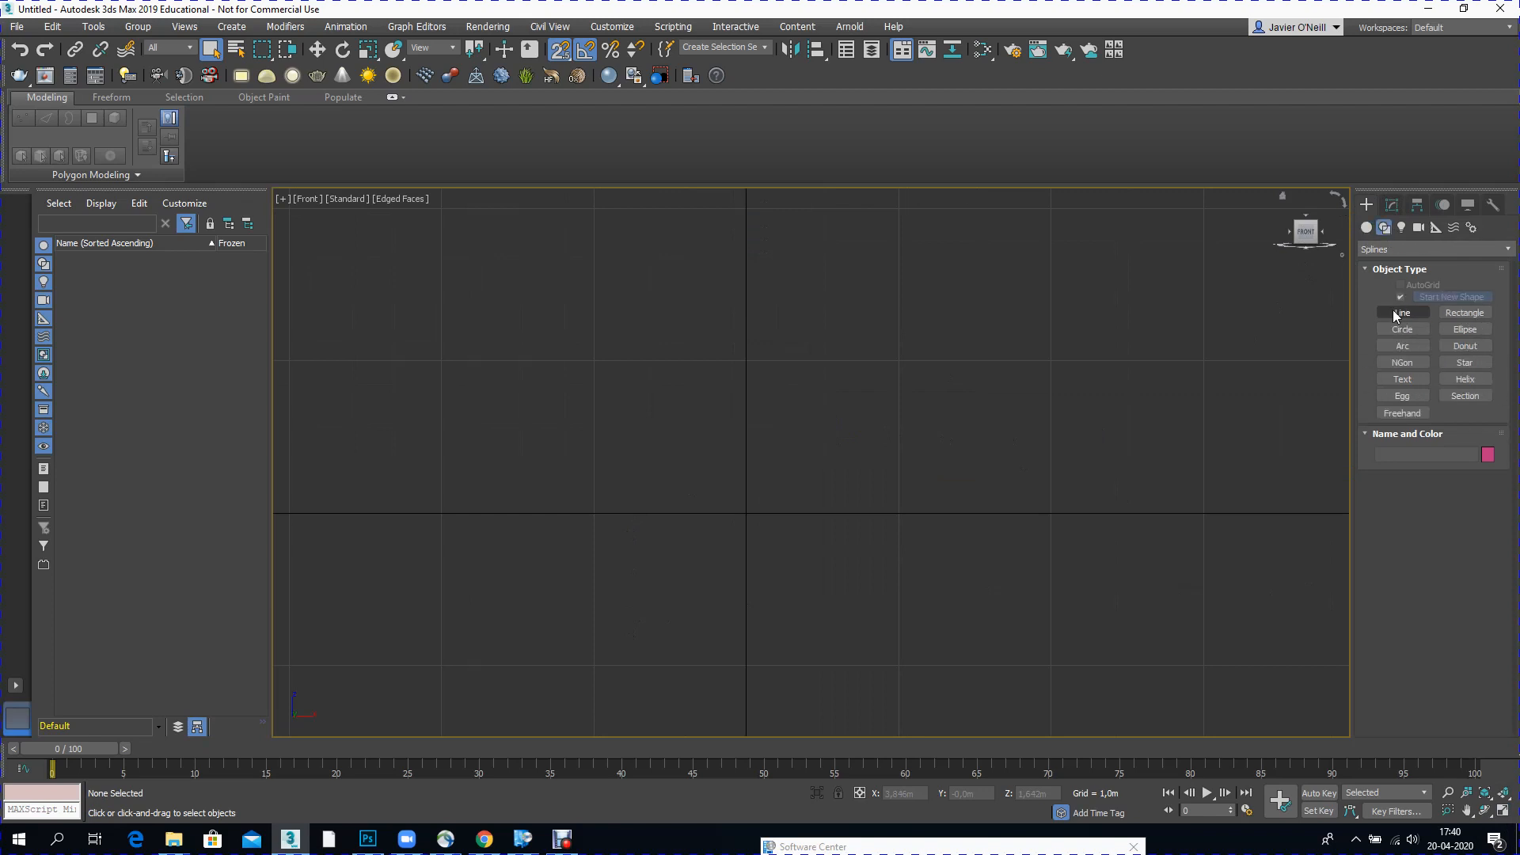
click(1398, 314)
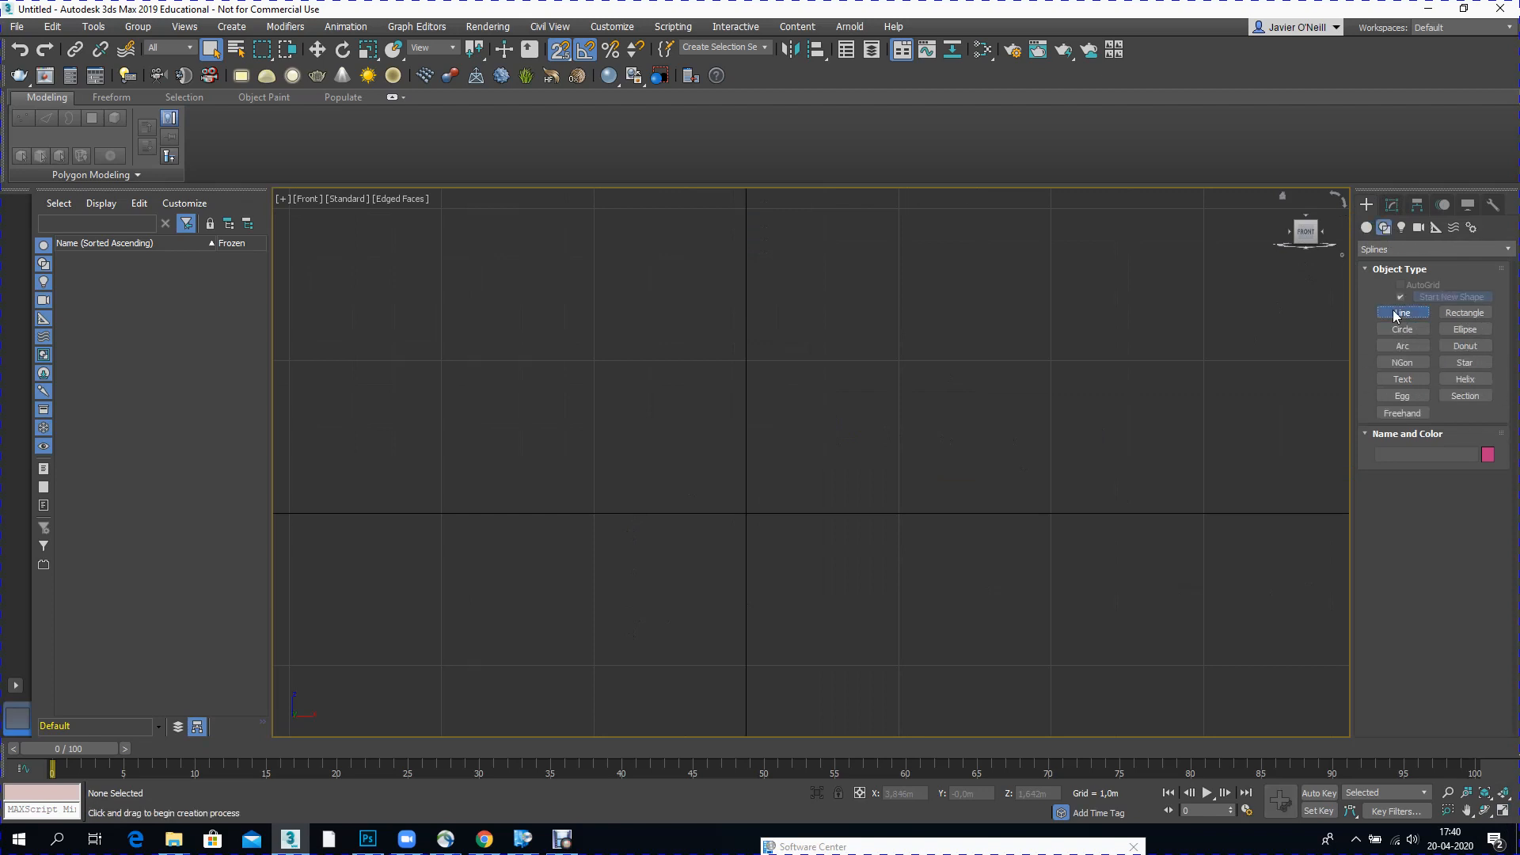
click(502, 669)
click(762, 615)
click(714, 473)
click(941, 295)
click(1009, 498)
right_click(1089, 366)
Step: Enable the spline's thickness display in the viewport and turn on Generate Mapping Coords
click(1373, 480)
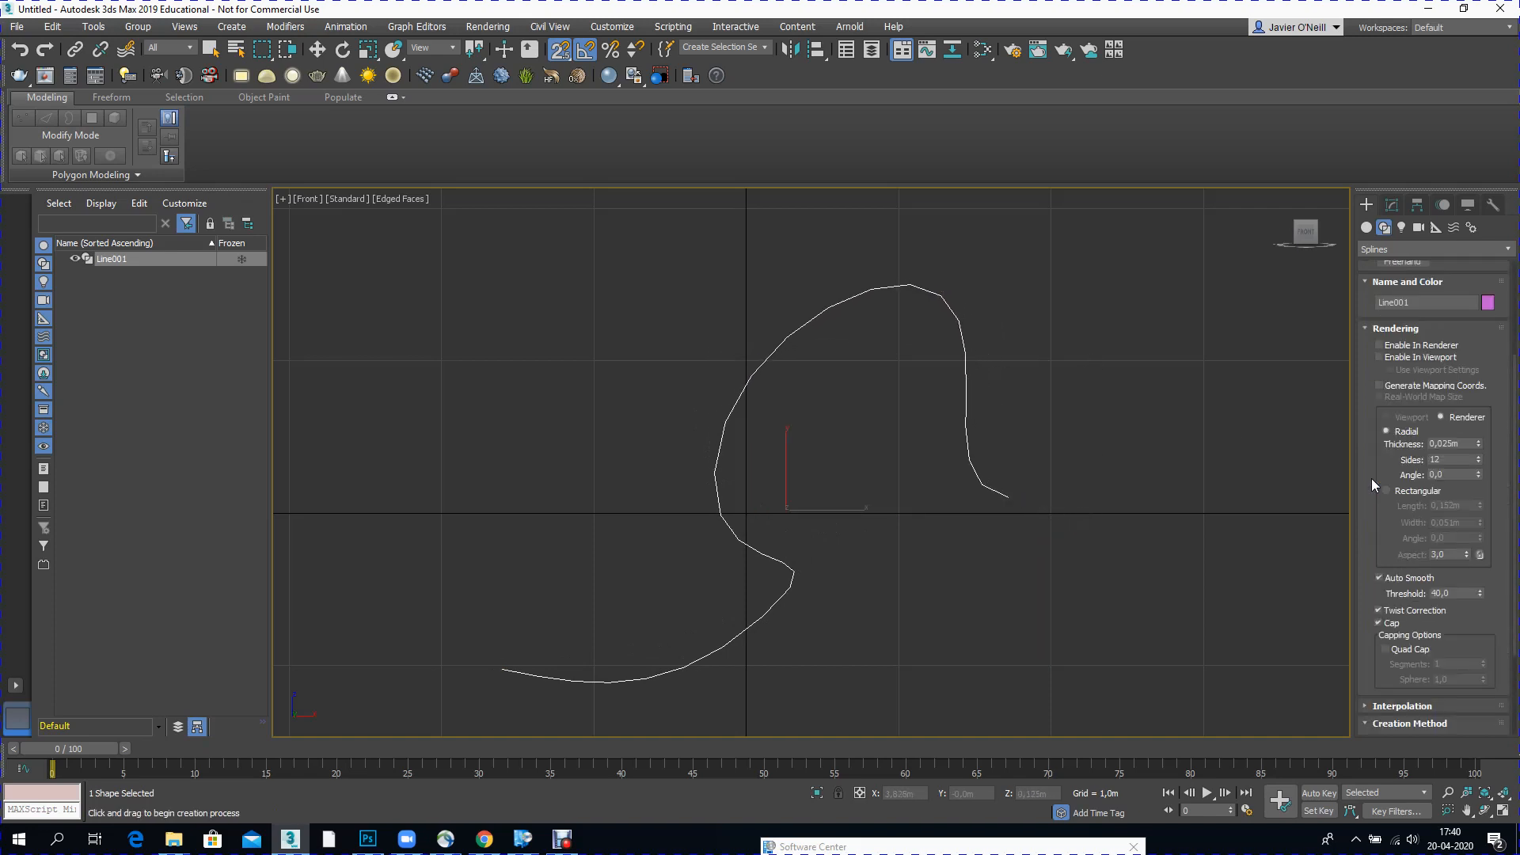
click(1380, 357)
scroll(1058, 451, up, 6)
scroll(1063, 457, down, 10)
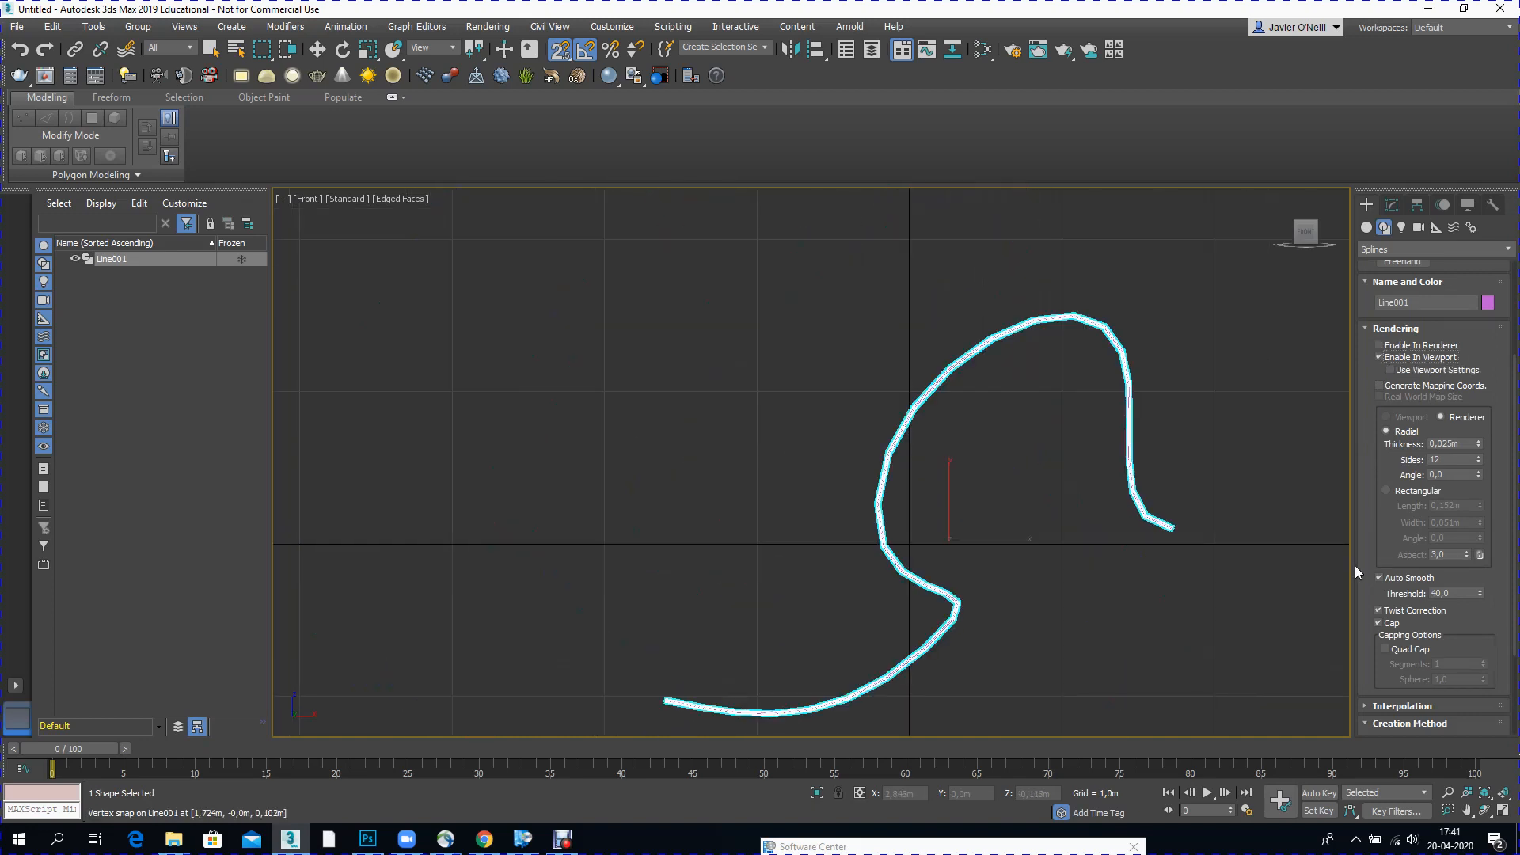
scroll(1363, 558, down, 3)
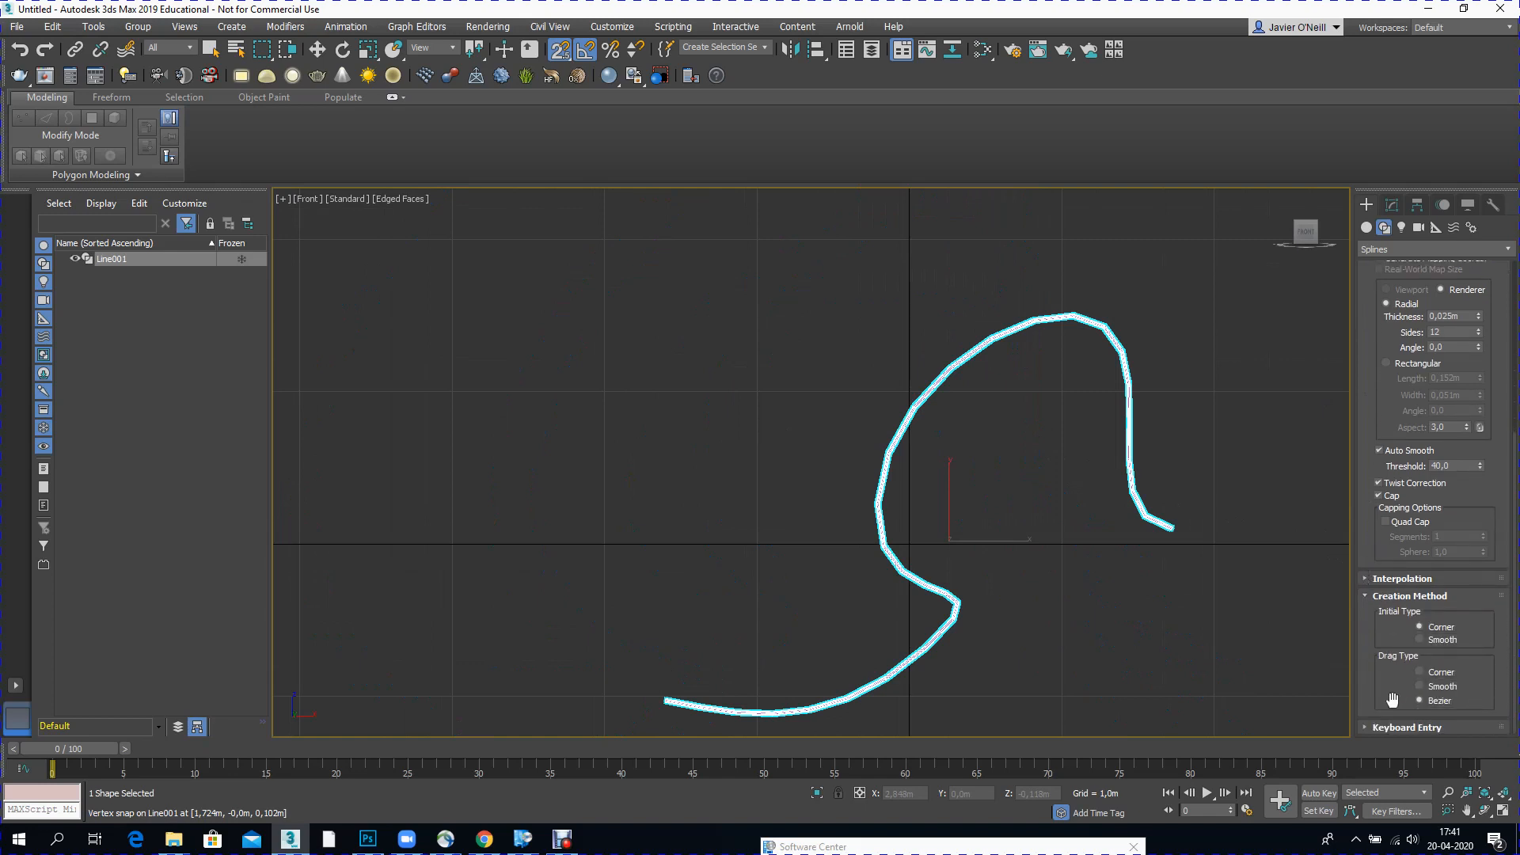
scroll(1381, 499, up, 3)
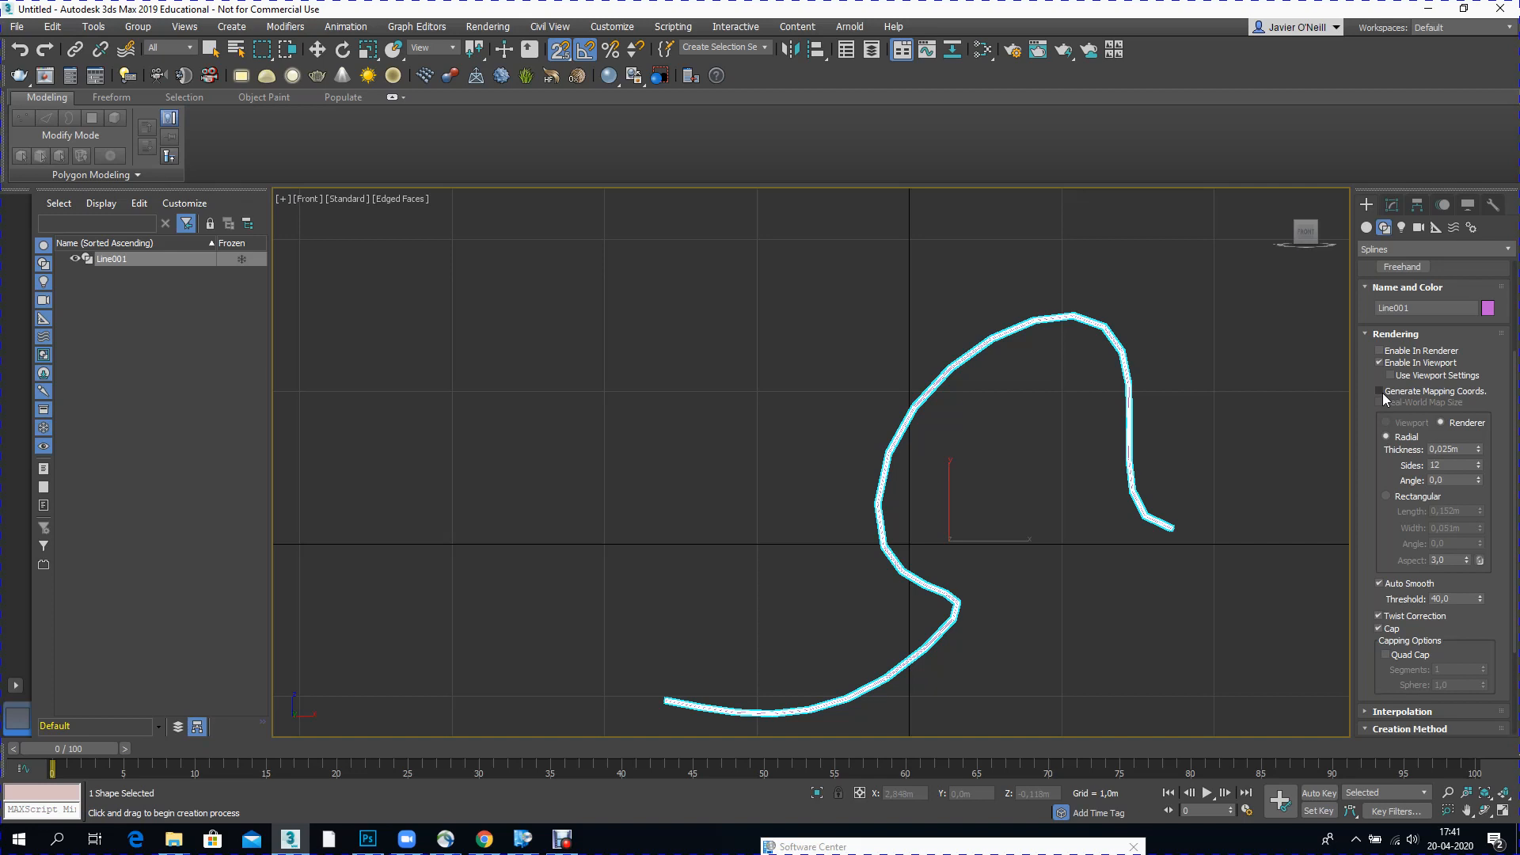
click(1381, 392)
Step: Convert the thickened line to an Editable Poly
click(1393, 205)
right_click(1387, 293)
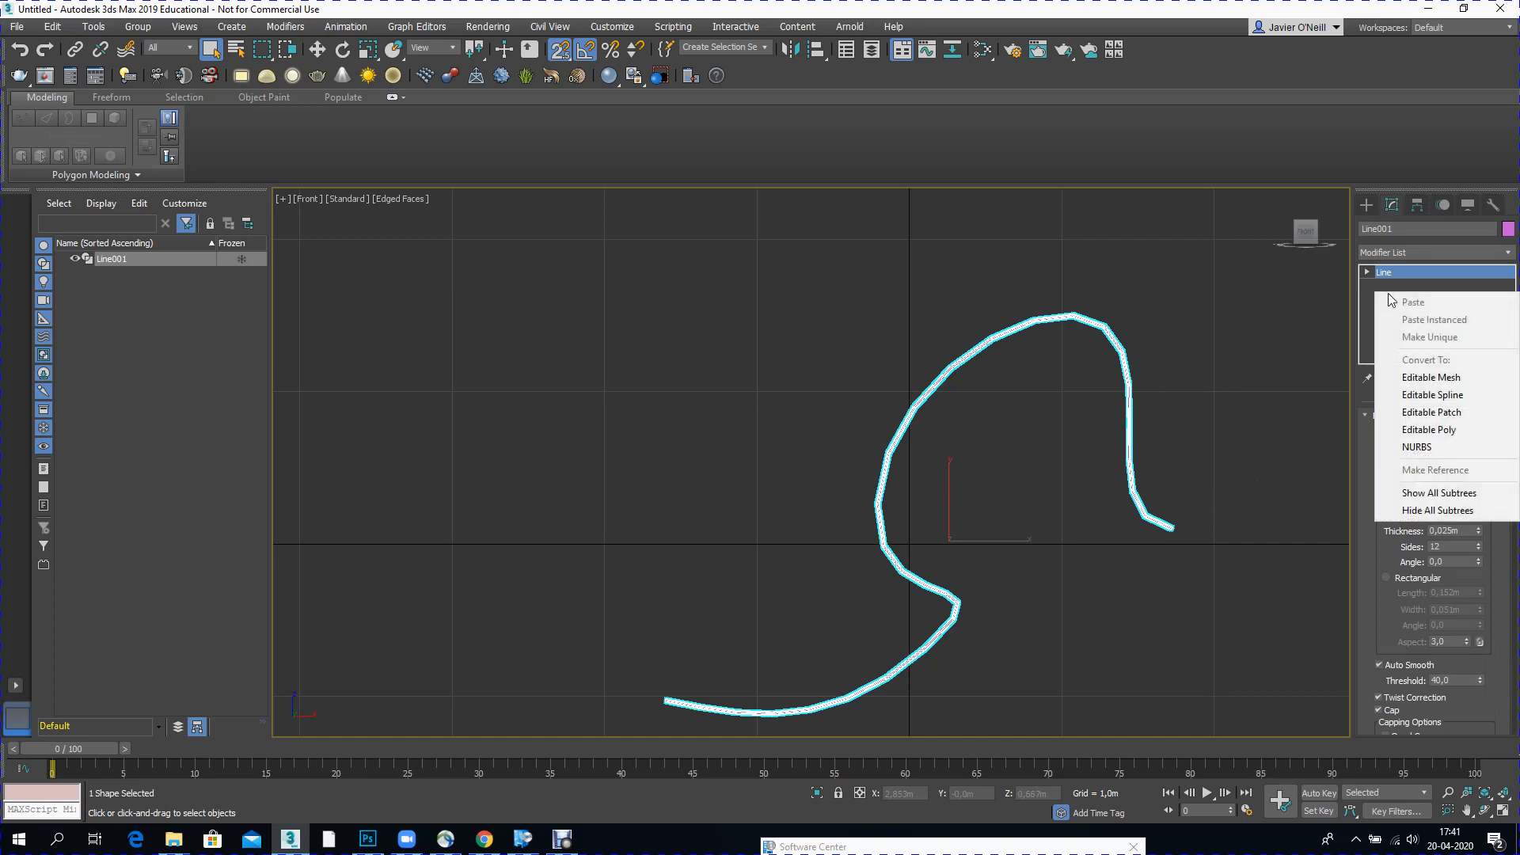
click(1432, 429)
click(1172, 364)
scroll(1132, 327, up, 10)
scroll(808, 374, down, 6)
scroll(845, 452, down, 4)
scroll(845, 455, up, 5)
click(841, 441)
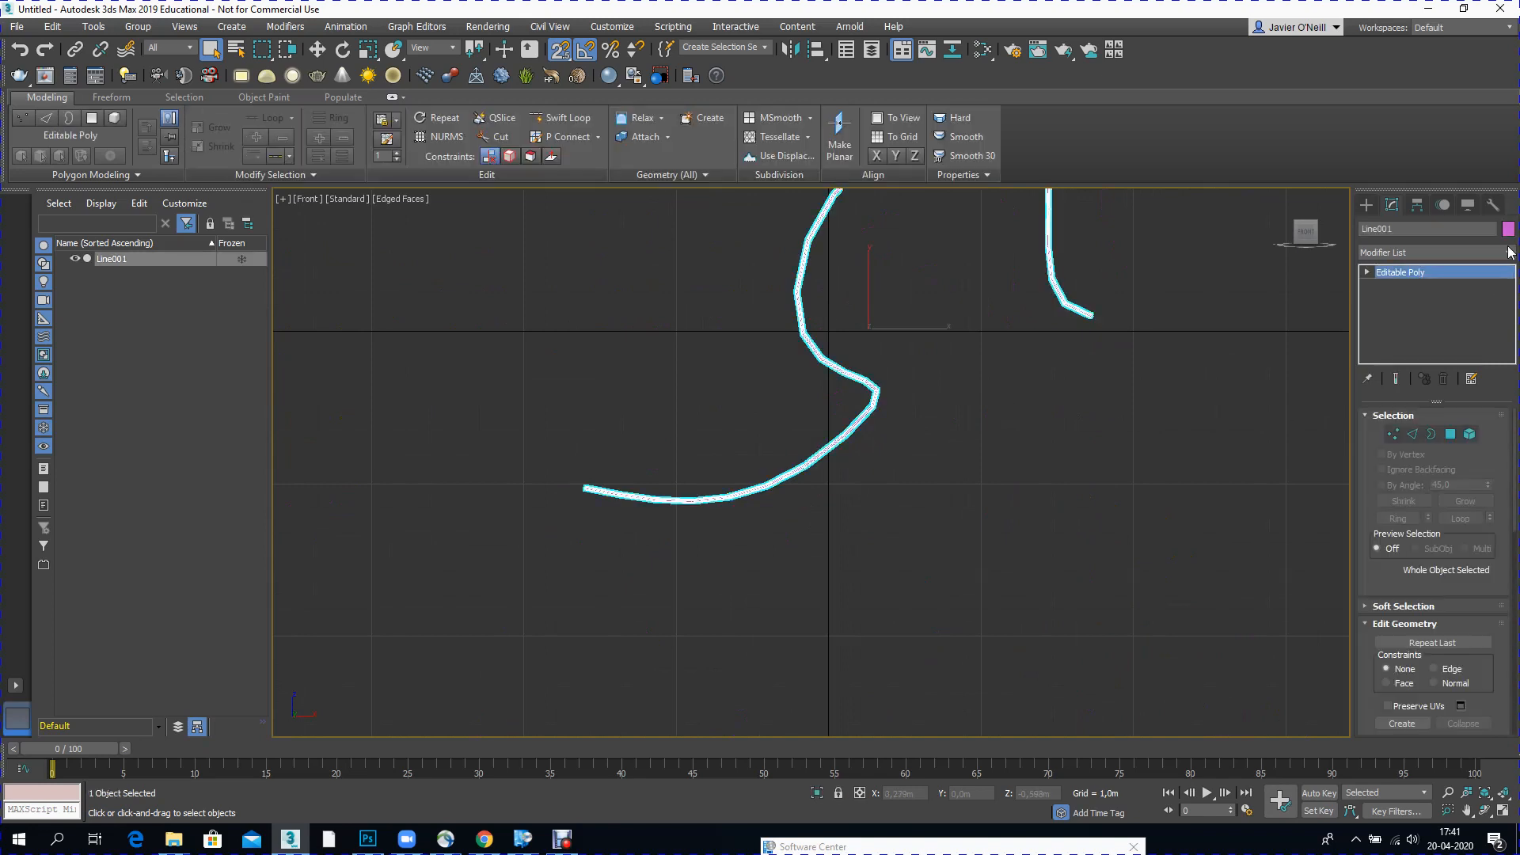
Step: Add an Unwrap UVW modifier to the tube and open the UV Editor at Polygon level
click(1508, 252)
scroll(1387, 636, down, 20)
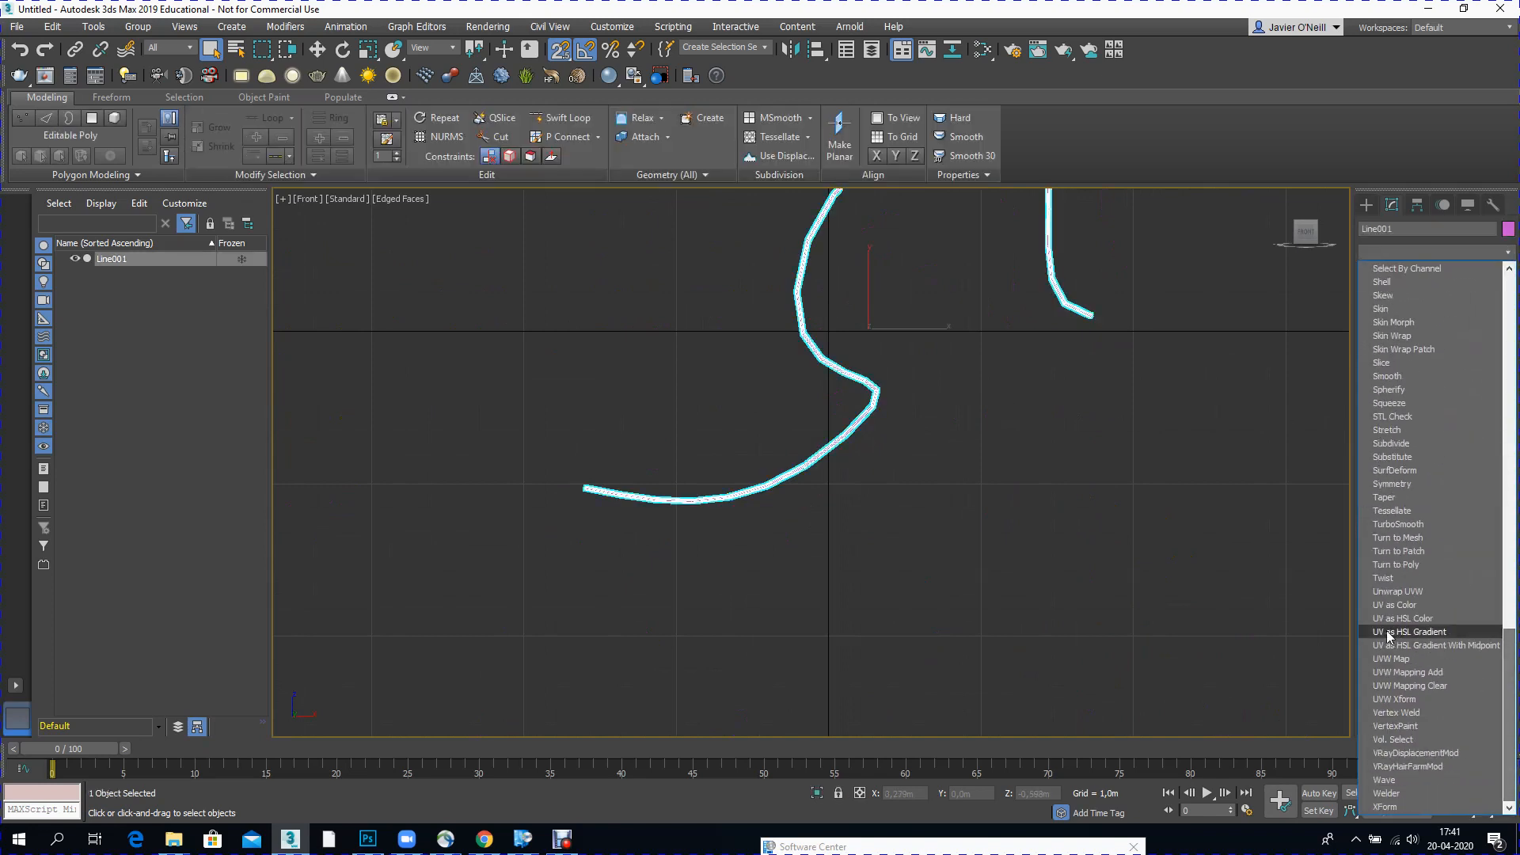
click(1393, 591)
click(1383, 274)
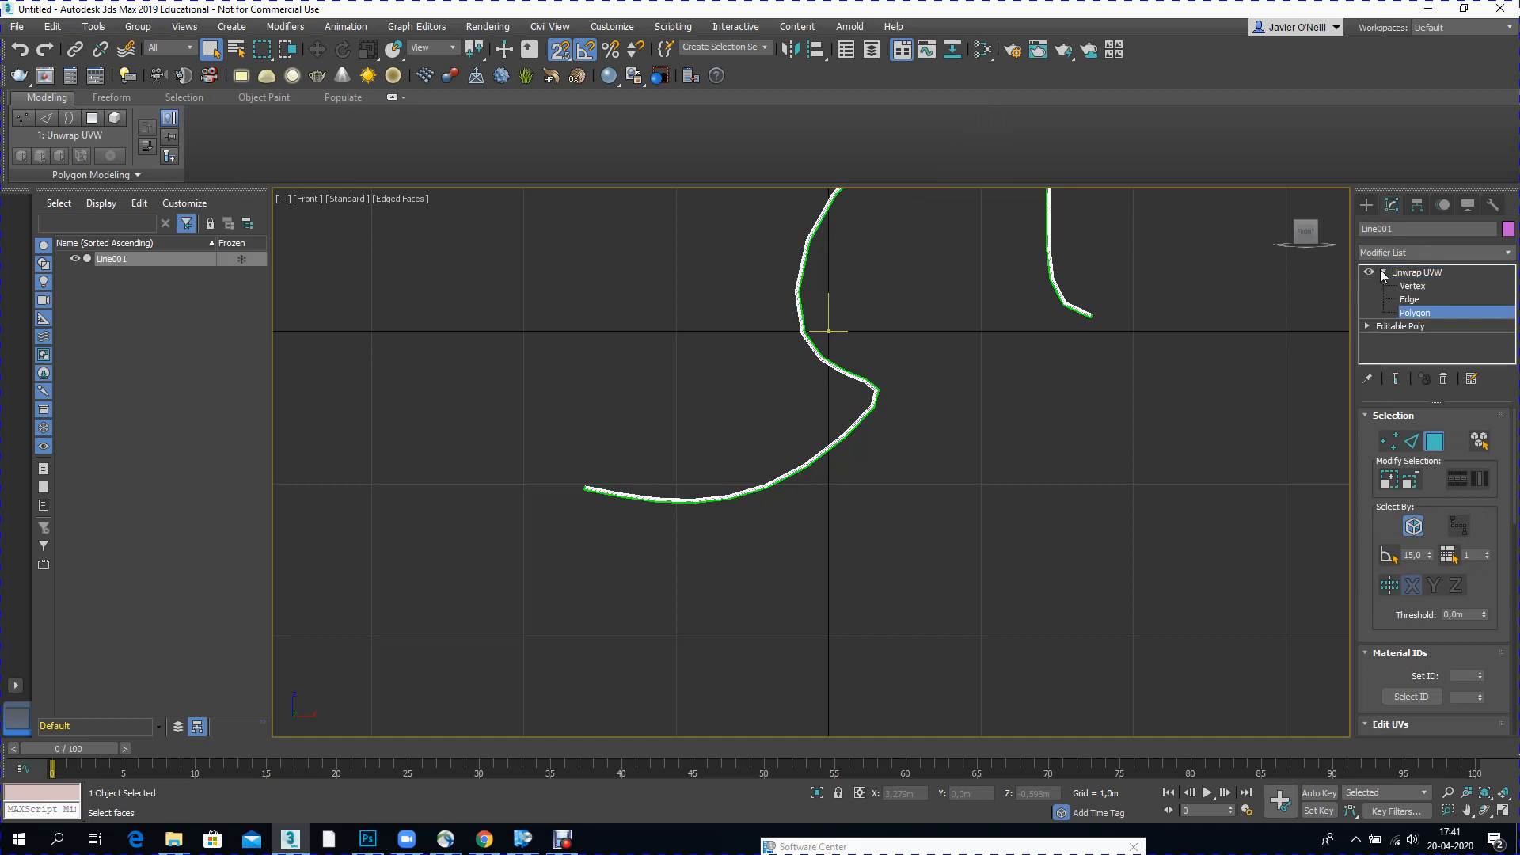
scroll(1407, 630, down, 3)
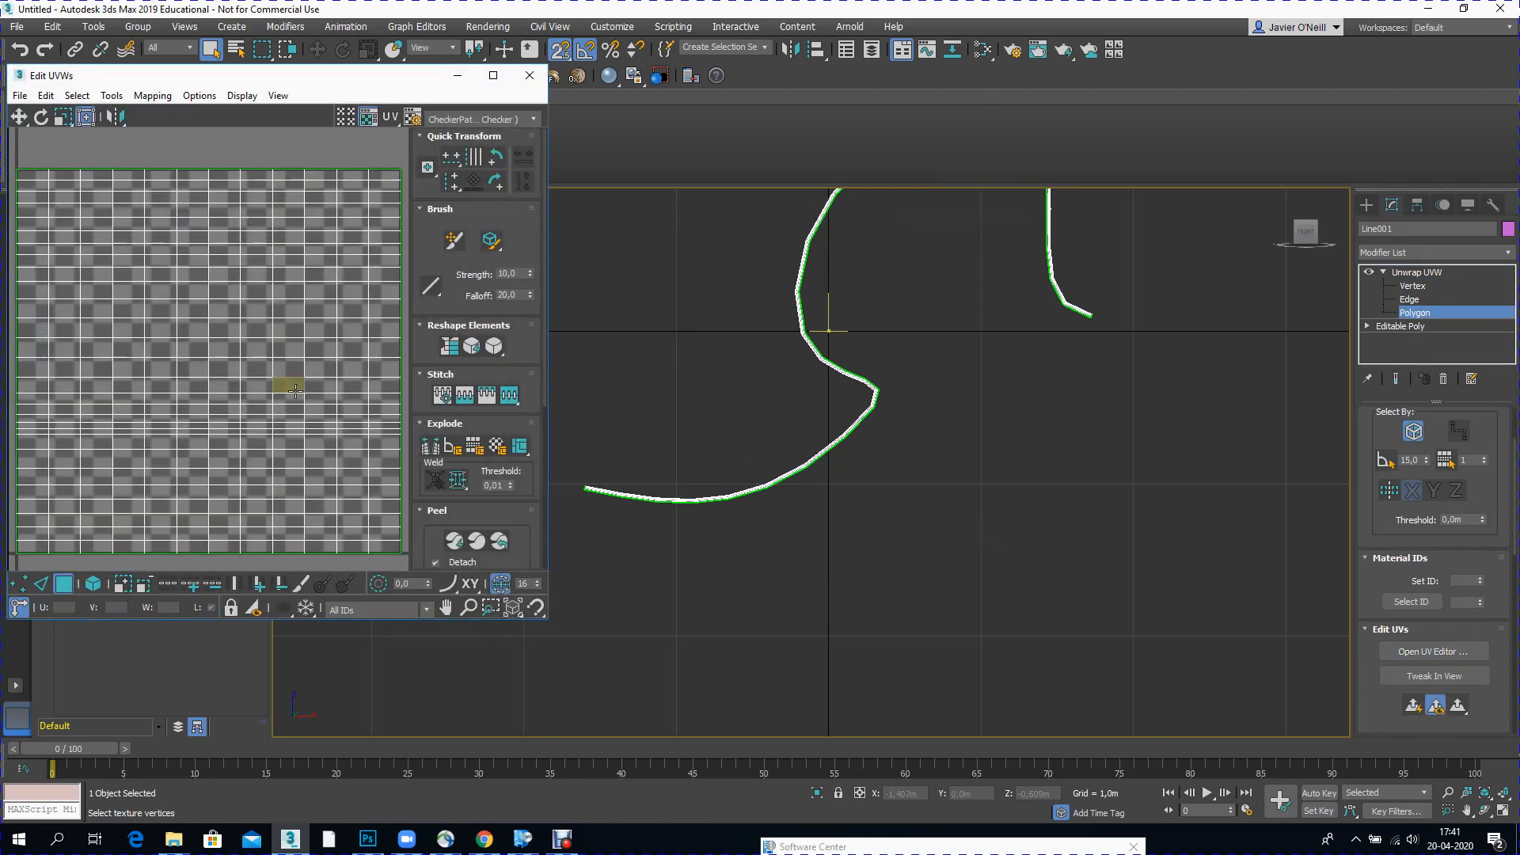
Step: Select all of the tube's faces in the UV Editor and assign the grid.png material, Material #0, to it
drag(76, 253, 390, 450)
scroll(753, 500, up, 3)
scroll(754, 496, up, 5)
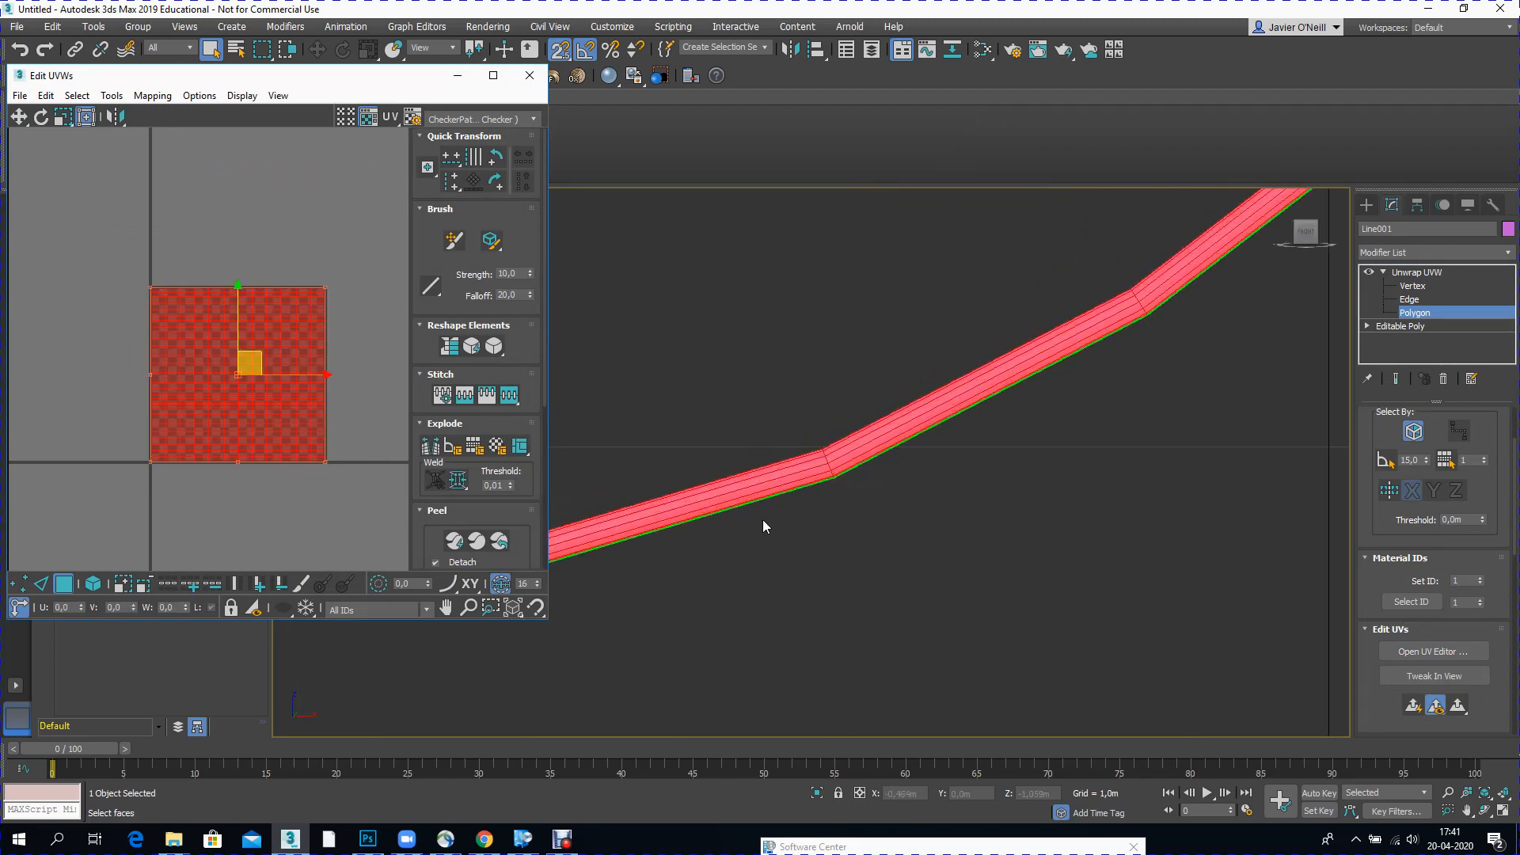
key(m)
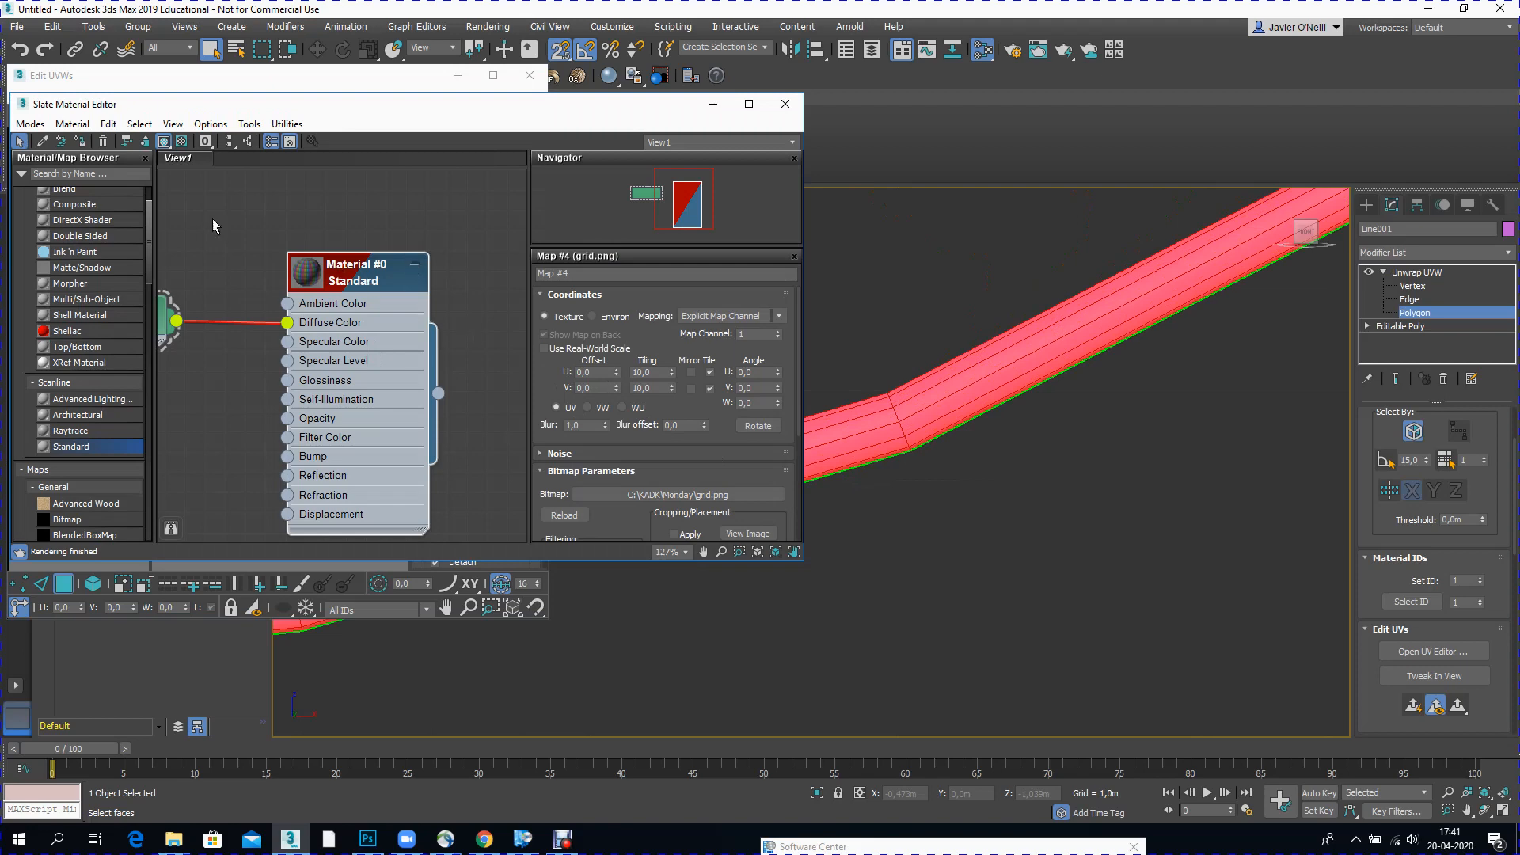
click(80, 142)
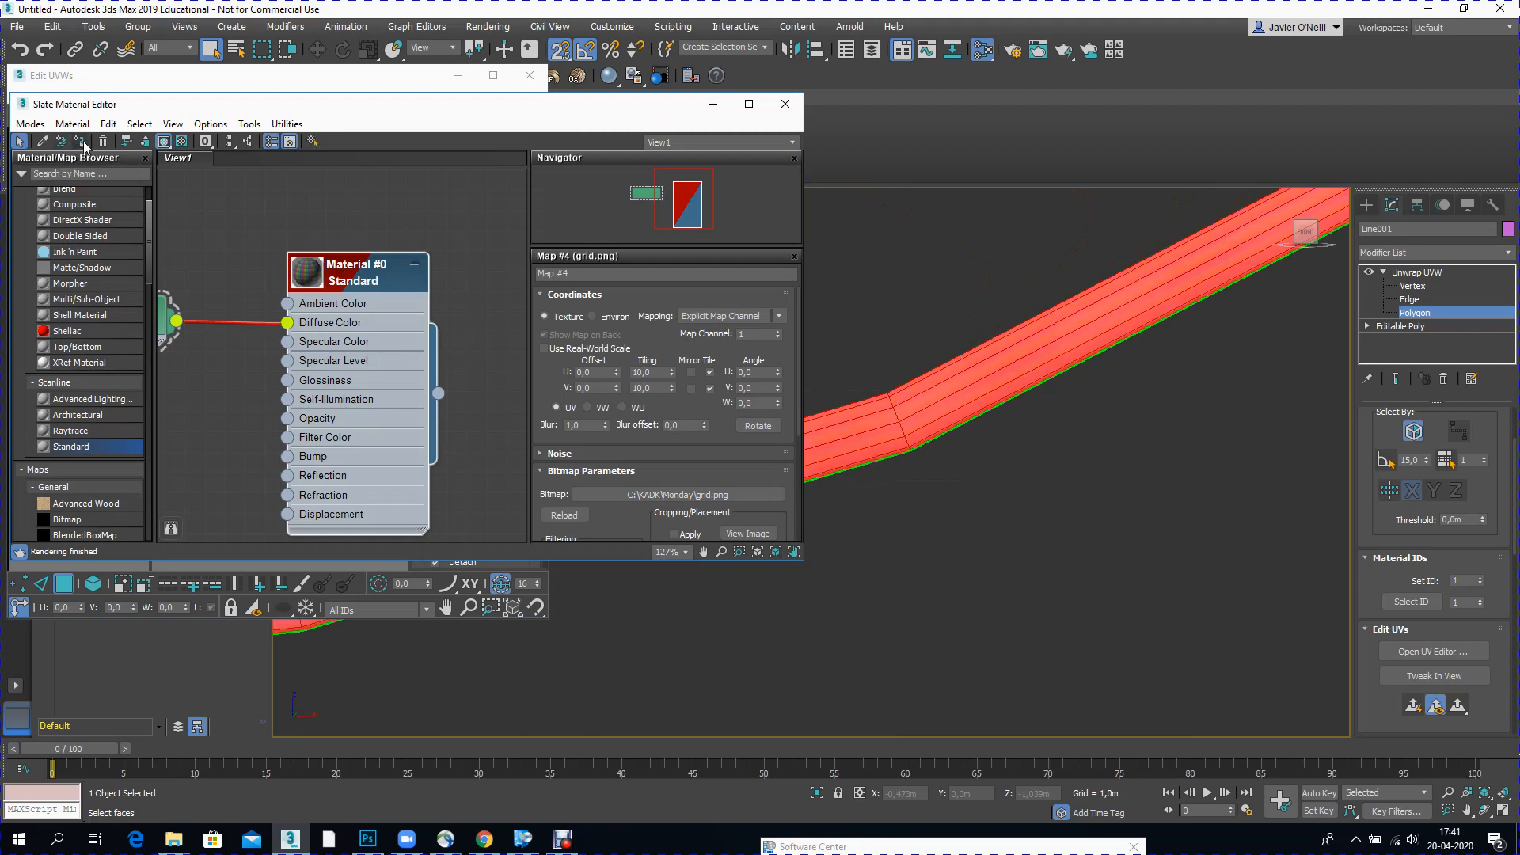
click(784, 103)
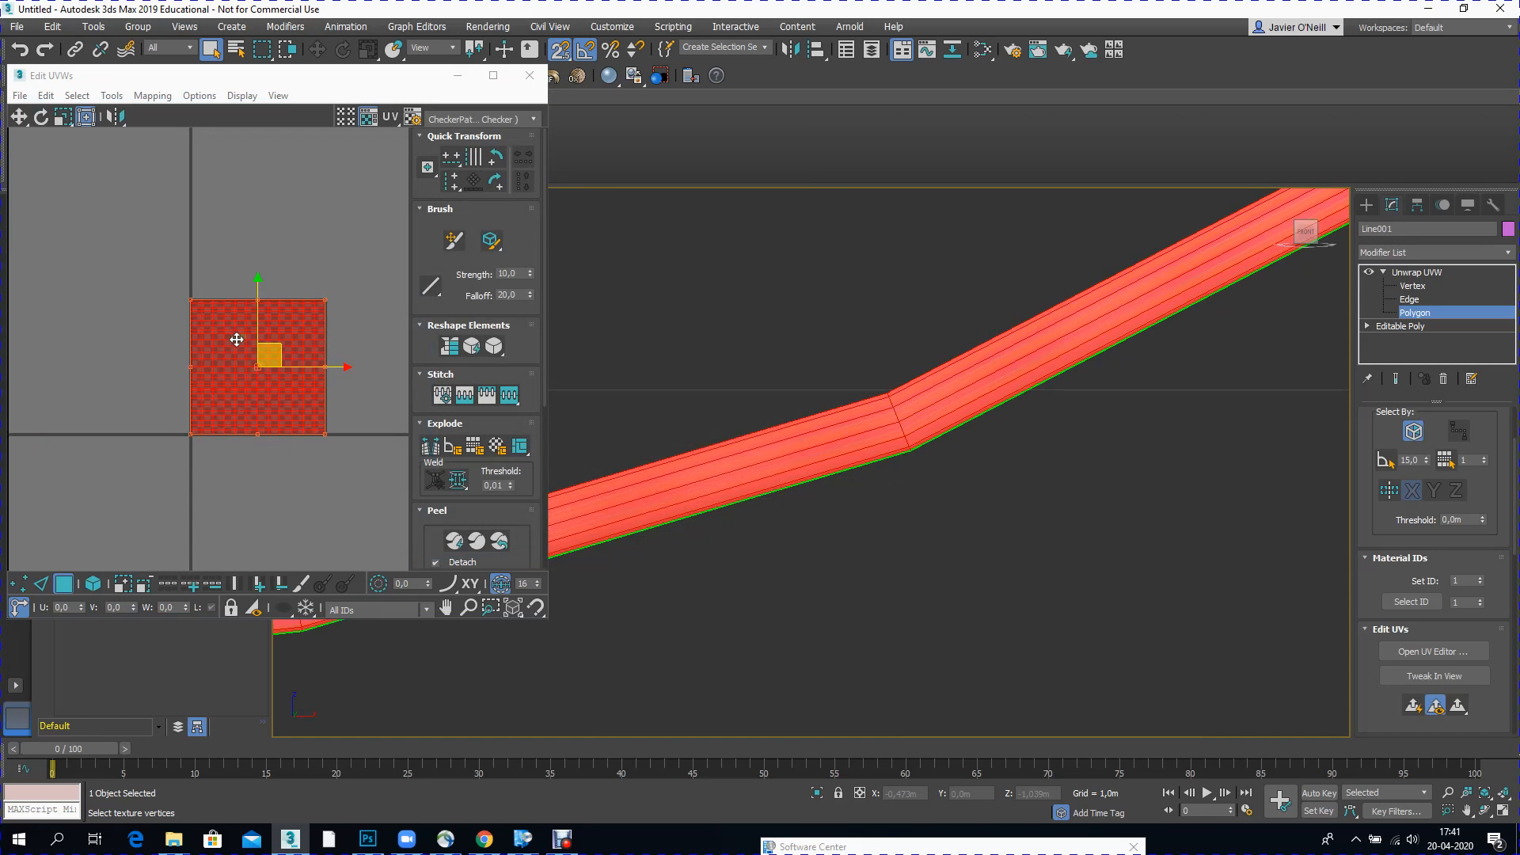
Step: Stretch the tube's UV shell vertically well above and below the texture tile with the Freeform tool
scroll(294, 314, down, 3)
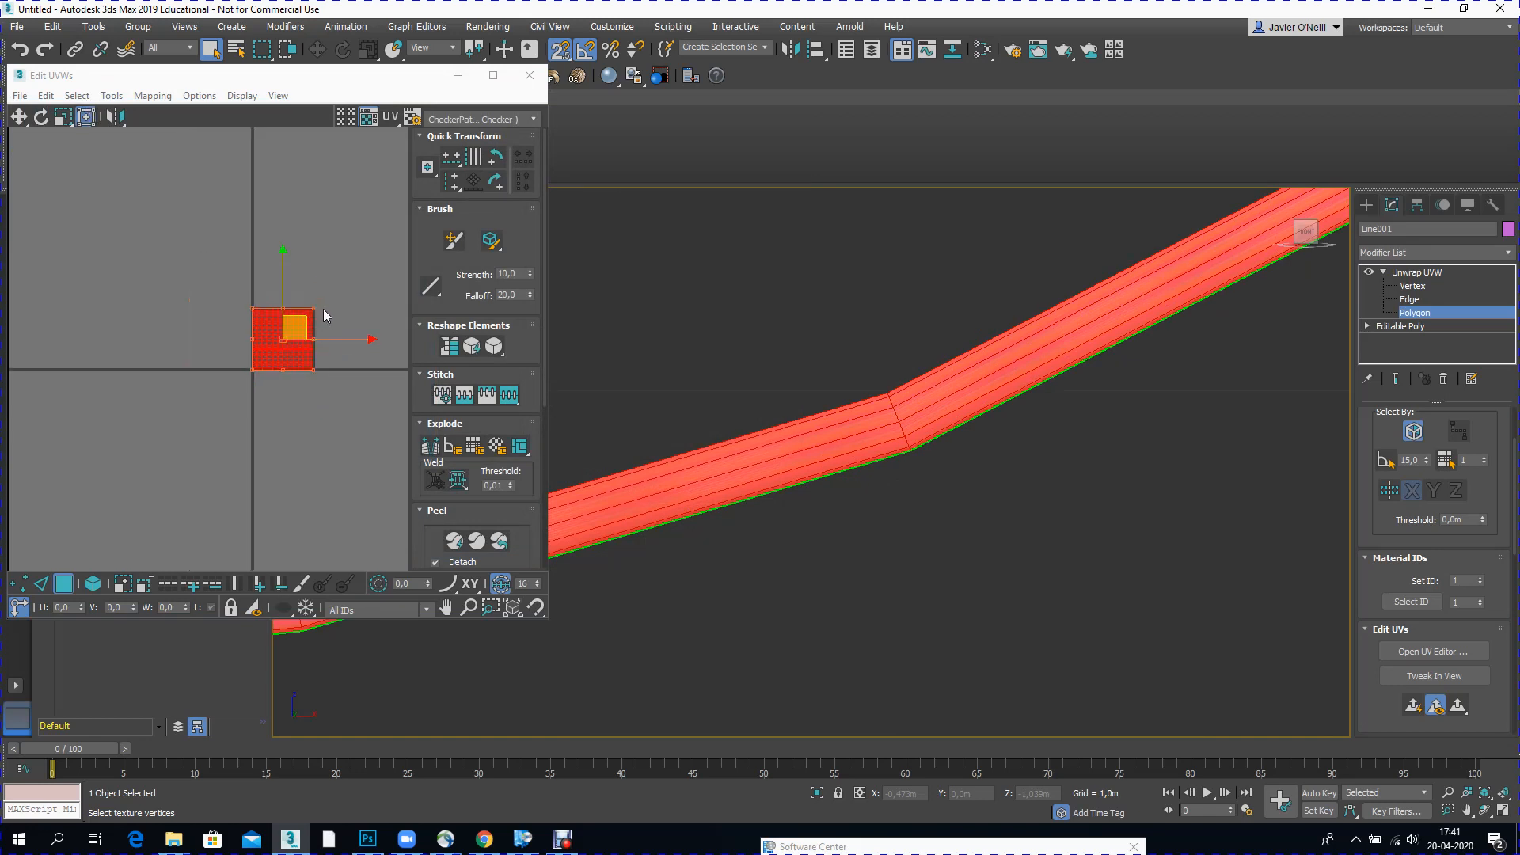
drag(313, 309, 310, 0)
drag(311, 370, 308, 443)
scroll(738, 475, up, 2)
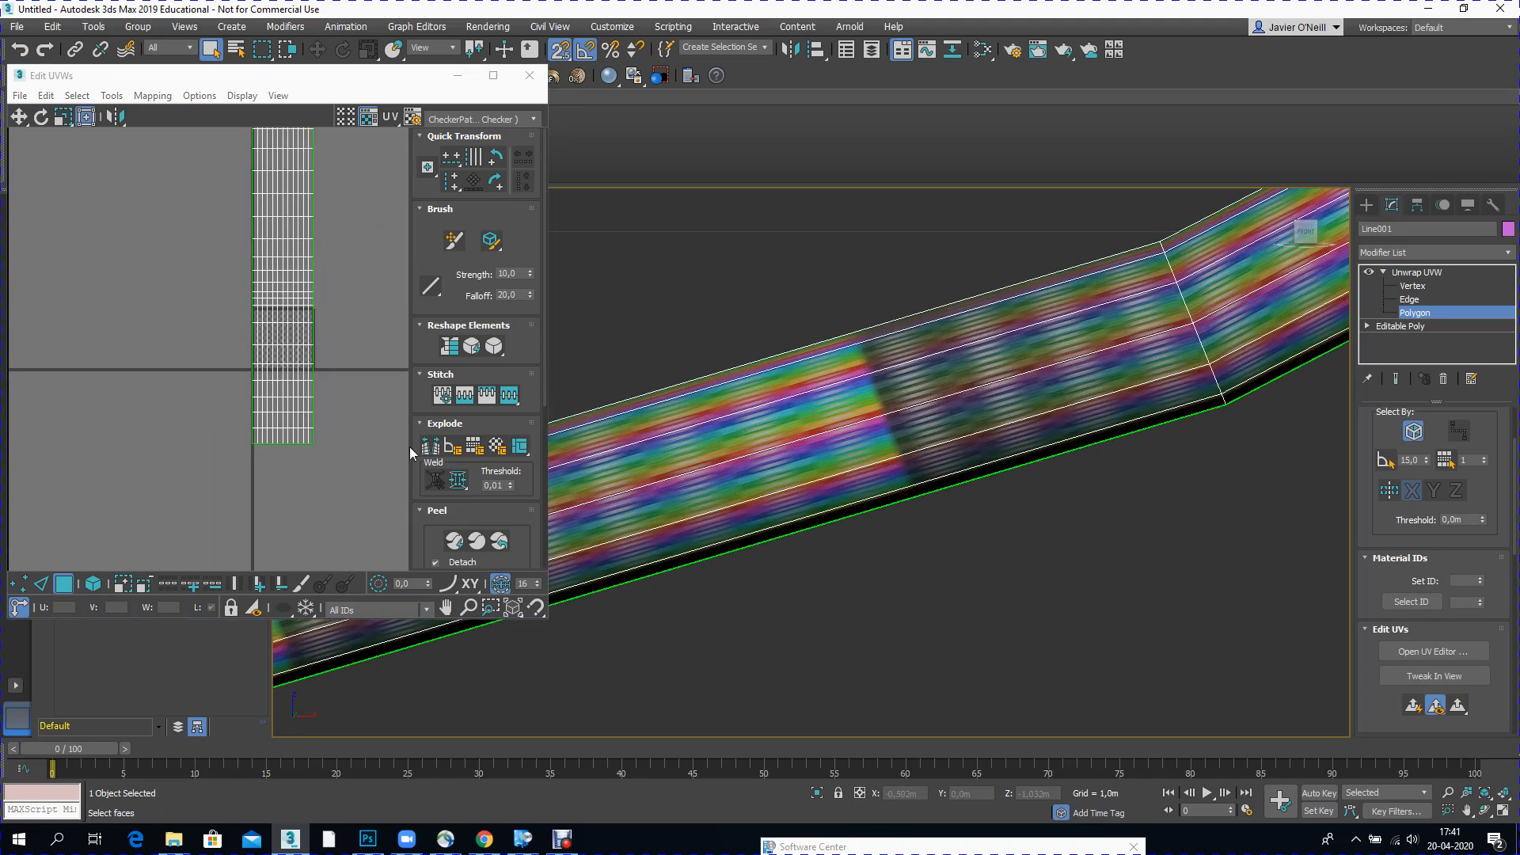
Step: Select the whole UV shell again and squeeze its width to a very thin vertical strip
scroll(184, 481, down, 3)
drag(164, 201, 259, 478)
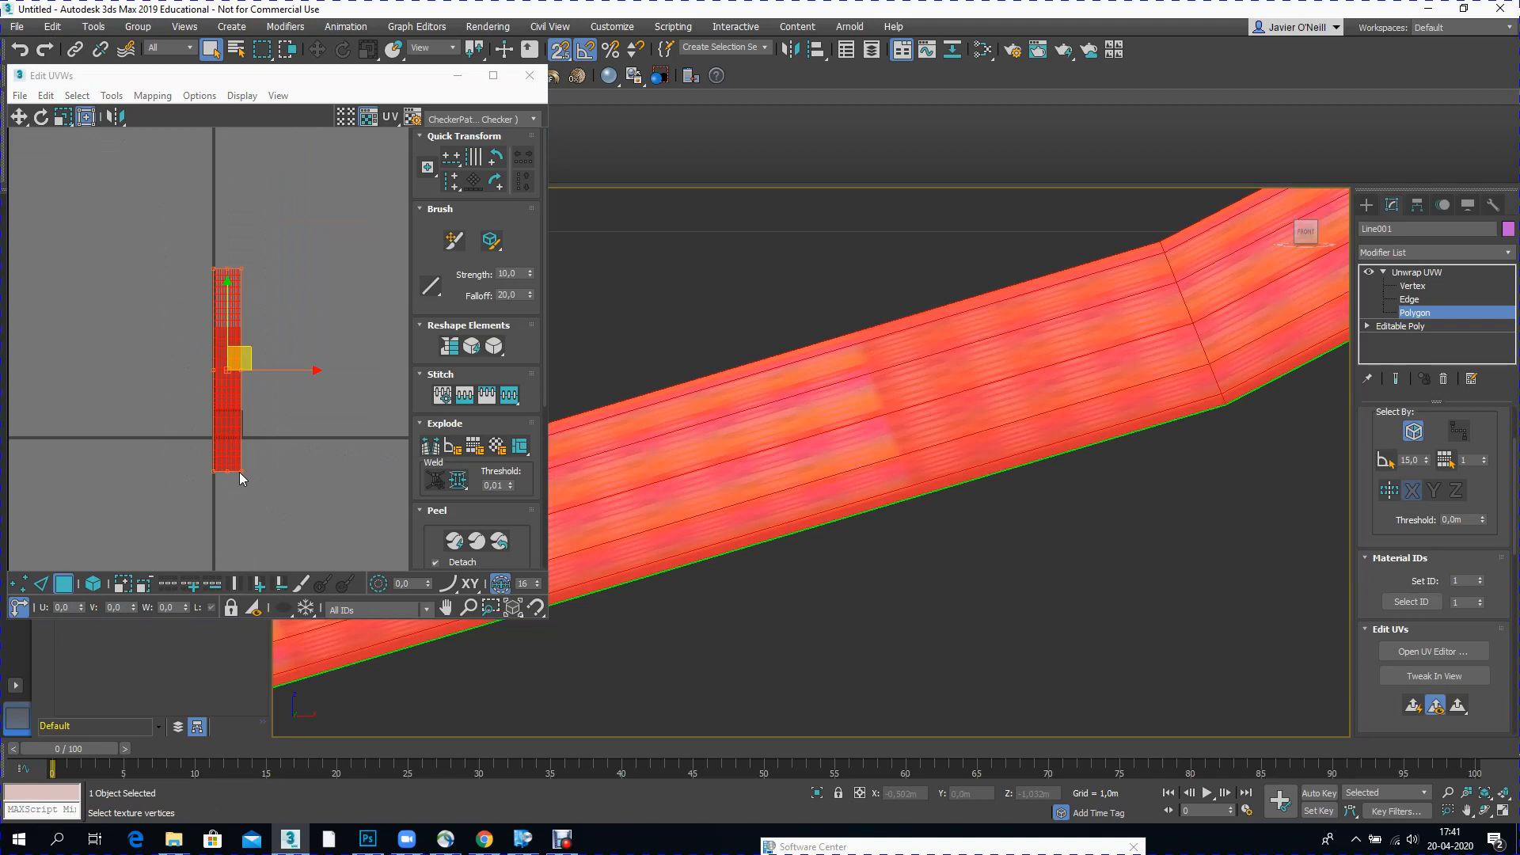
drag(241, 471, 213, 459)
Step: Examine how the grid texture runs along the tube and around its bends in the viewport
click(916, 579)
alt+middle_drag(917, 580, 869, 443)
scroll(869, 443, up, 5)
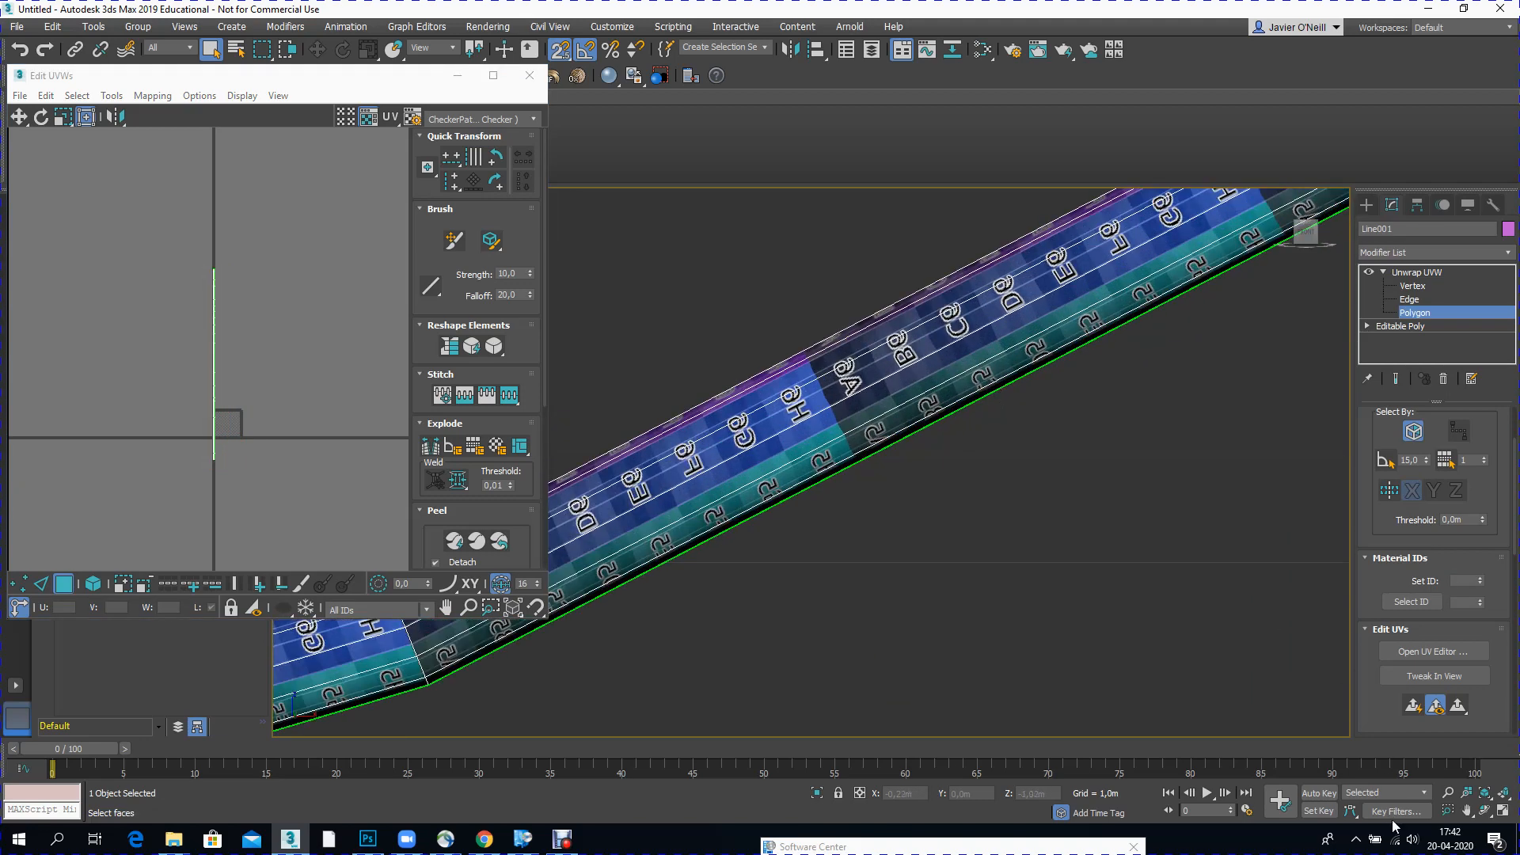
click(1467, 810)
scroll(1152, 470, down, 8)
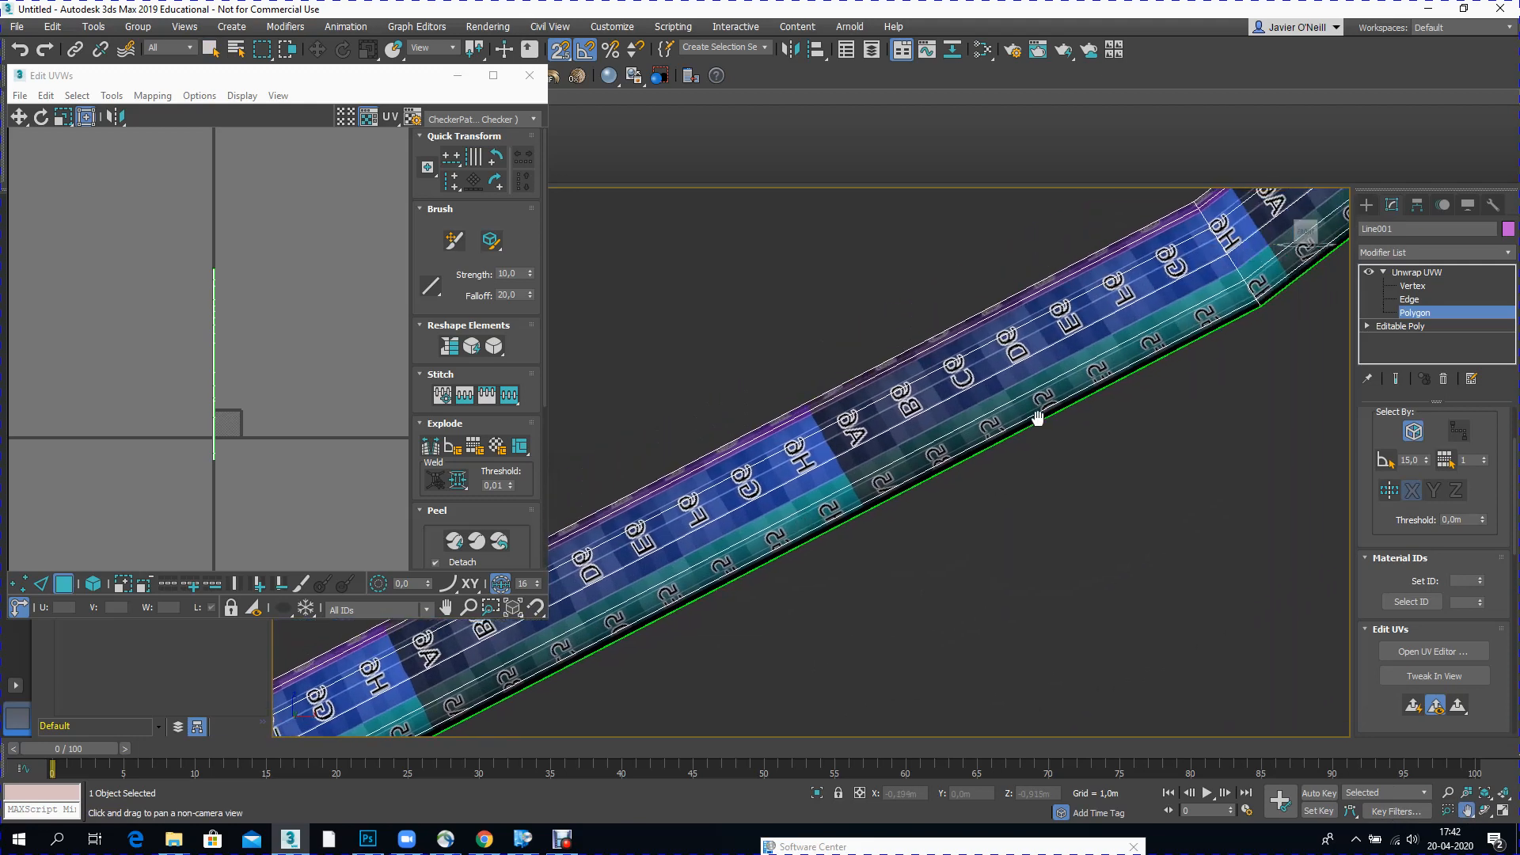
scroll(994, 441, up, 6)
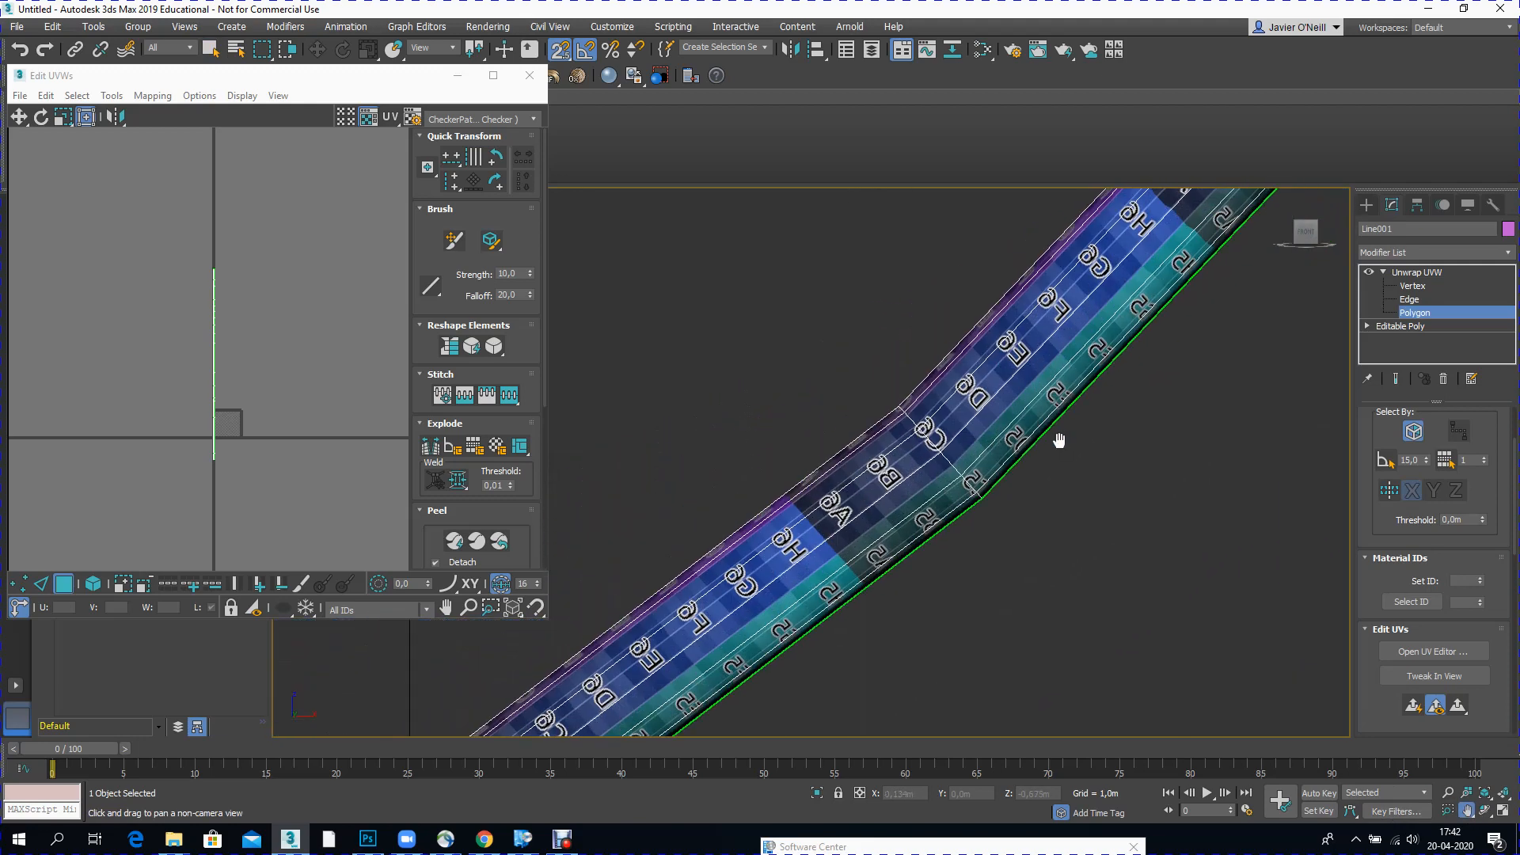
drag(833, 463, 829, 465)
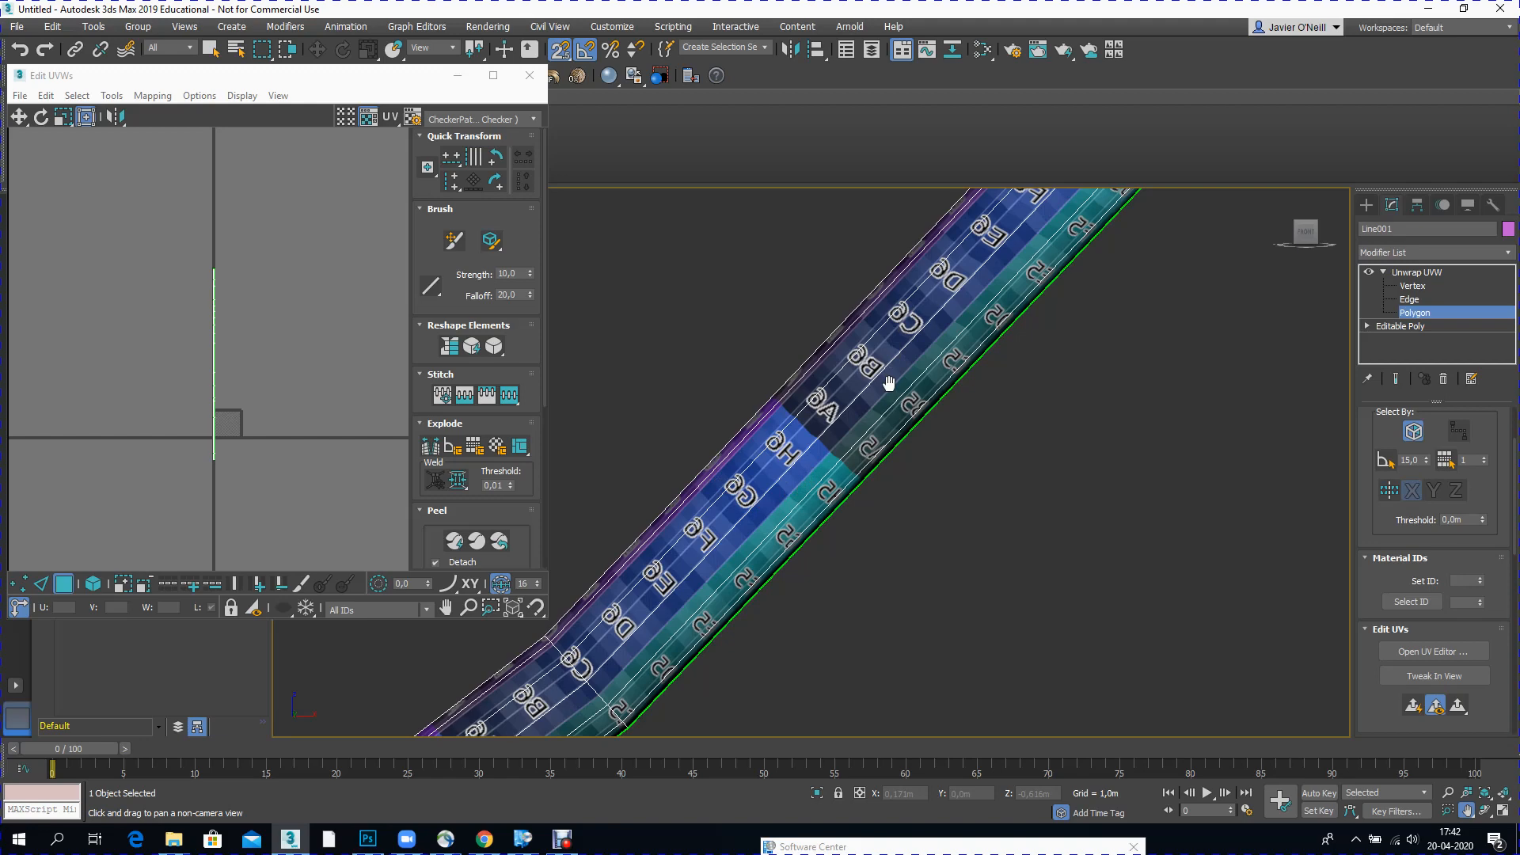
scroll(784, 482, up, 2)
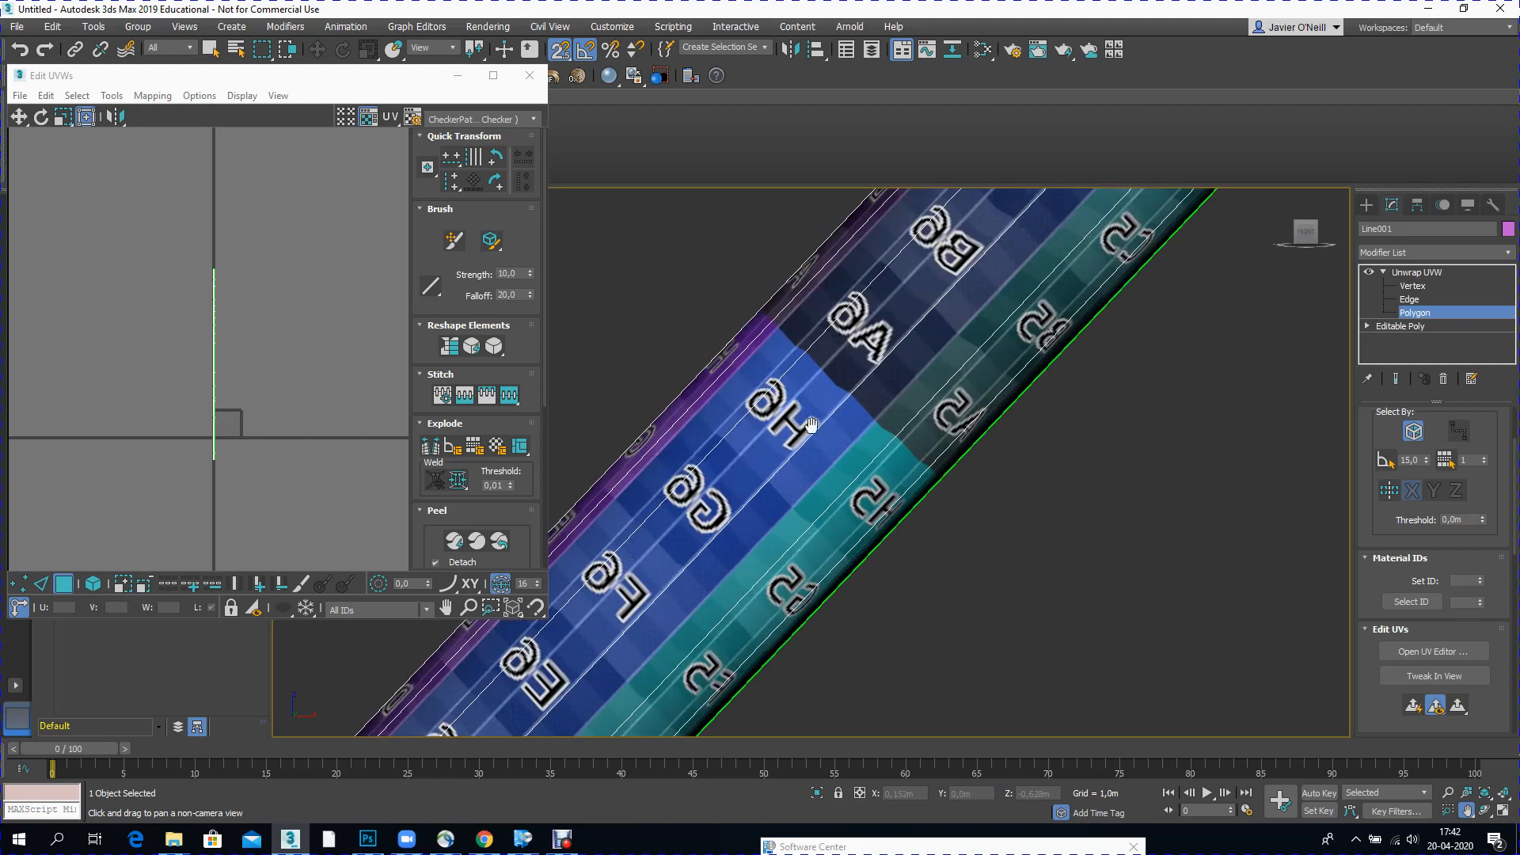